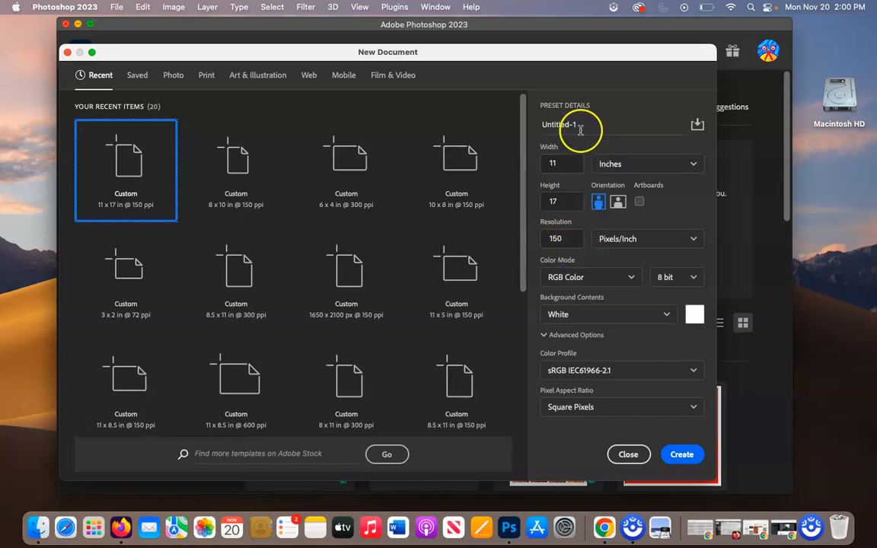
# Create a new 11 x 17 inch portrait document at 150 pixels/inch named Mood Board.
pyautogui.moveTo(577, 125); pyautogui.dragTo(519, 125)
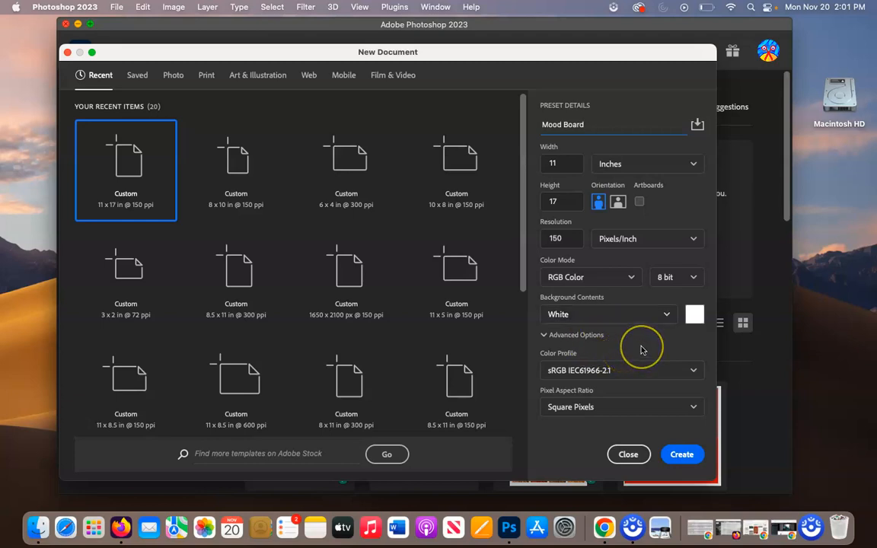
pyautogui.click(681, 455)
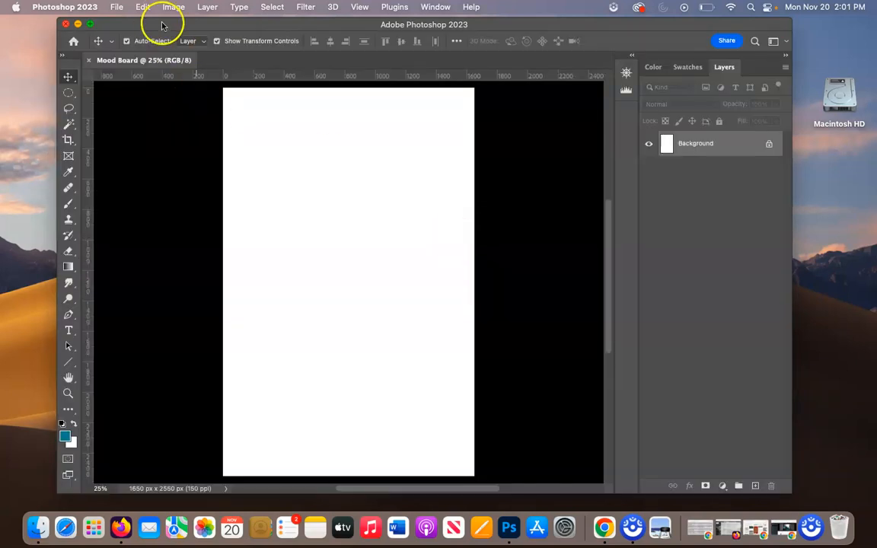
# Open the Inspiration folder from the desktop and arrange its enlarged window so the Mood Board canvas stays reachable.
pyautogui.moveTo(161, 19); pyautogui.dragTo(178, 19)
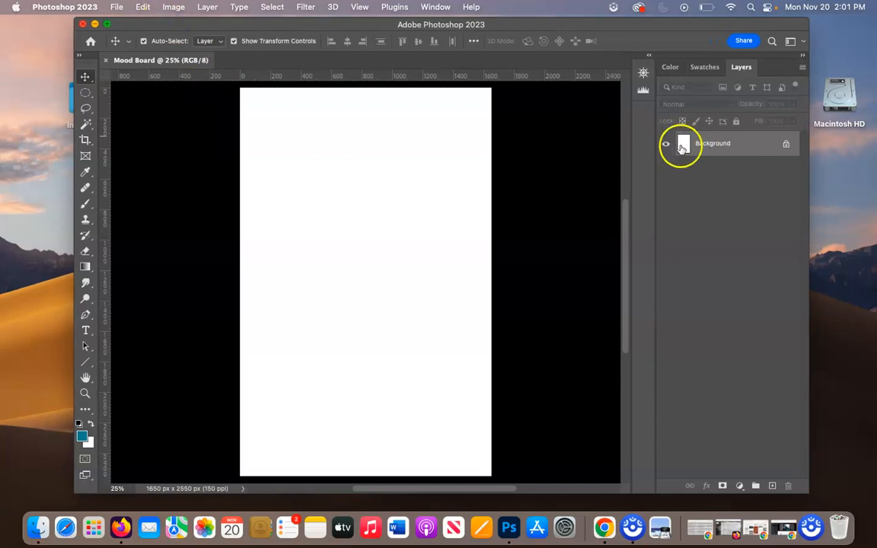
pyautogui.moveTo(330, 25); pyautogui.dragTo(382, 23)
pyautogui.click(85, 123)
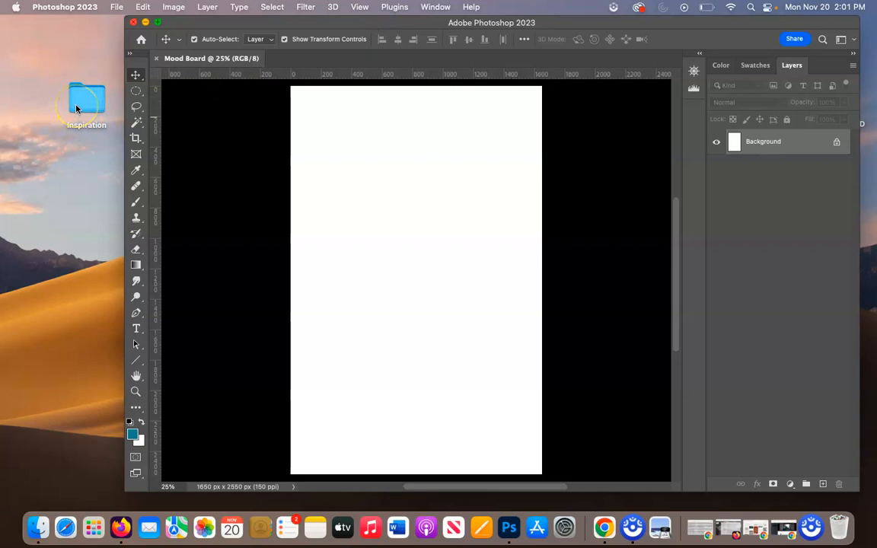
pyautogui.click(77, 109)
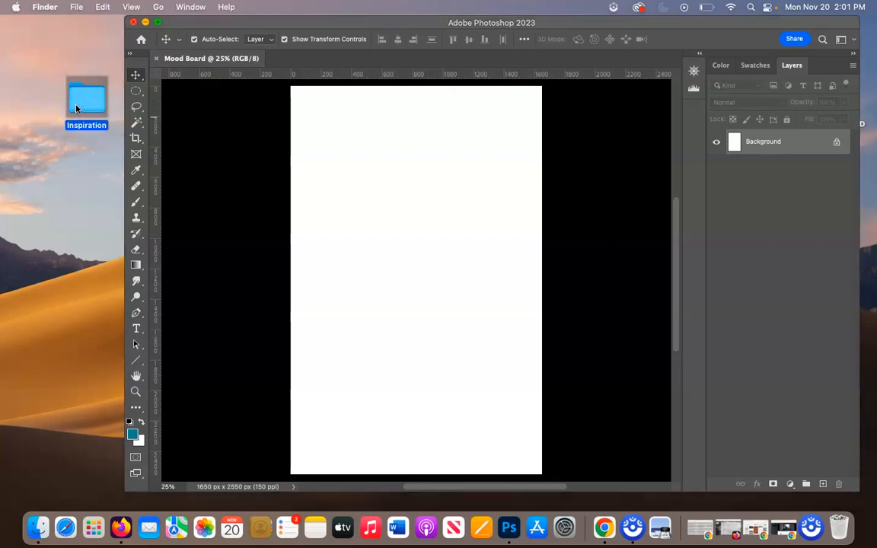
pyautogui.doubleClick(76, 109)
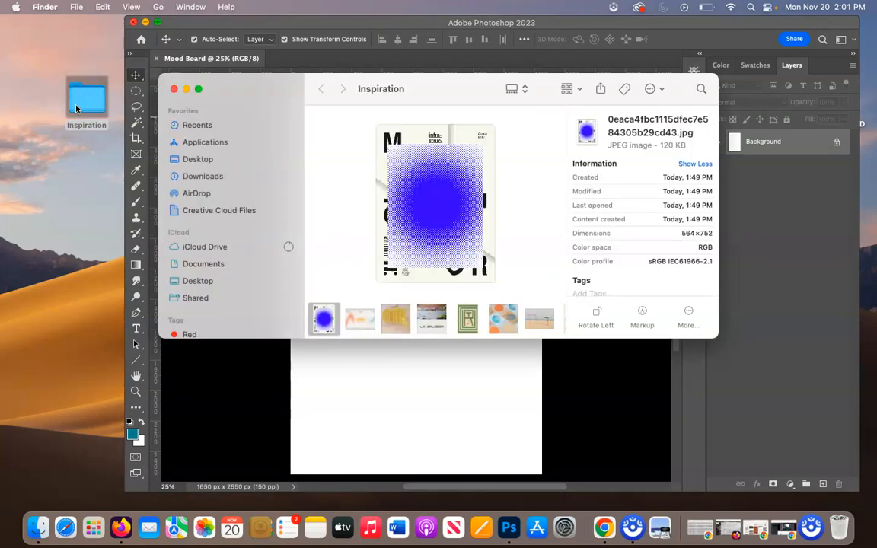
pyautogui.moveTo(252, 88); pyautogui.dragTo(102, 69)
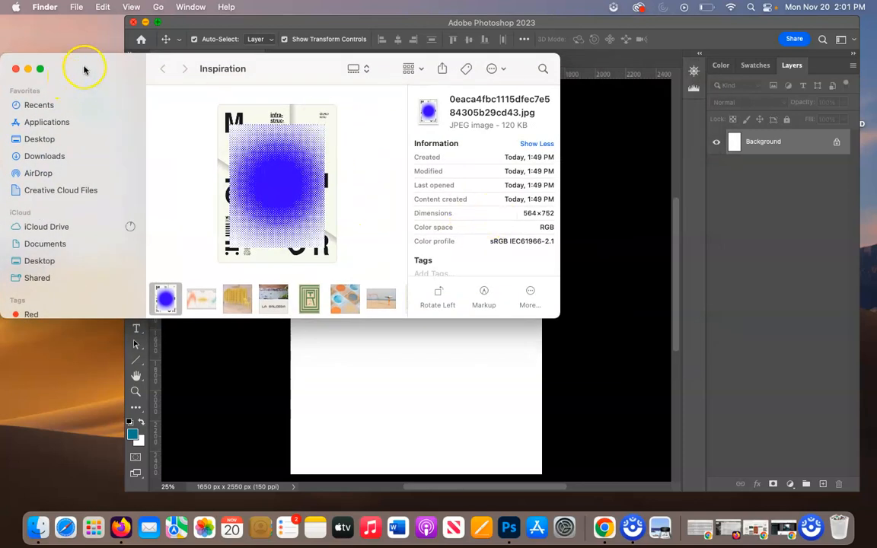
pyautogui.moveTo(557, 315); pyautogui.dragTo(608, 356)
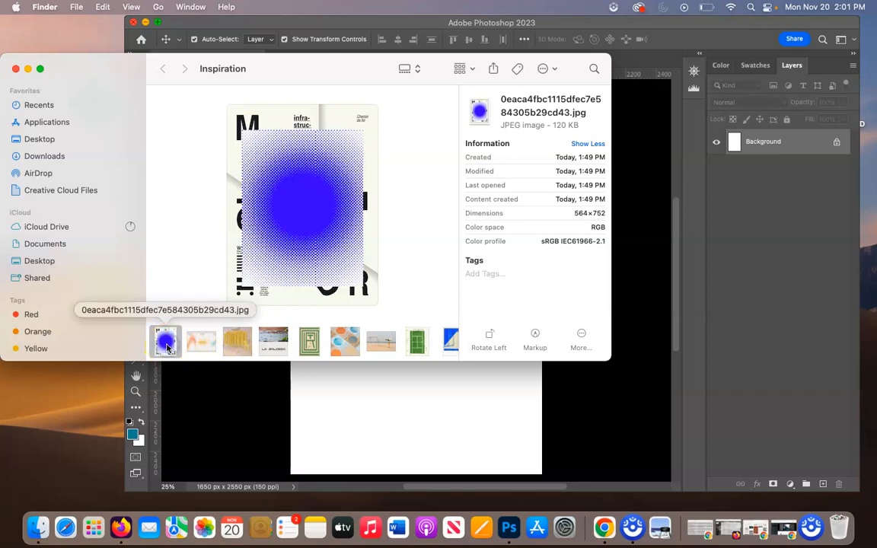
# Select all 13 images in the Inspiration folder and bring them into the Mood Board document.
pyautogui.hscroll(6, 305, 335)
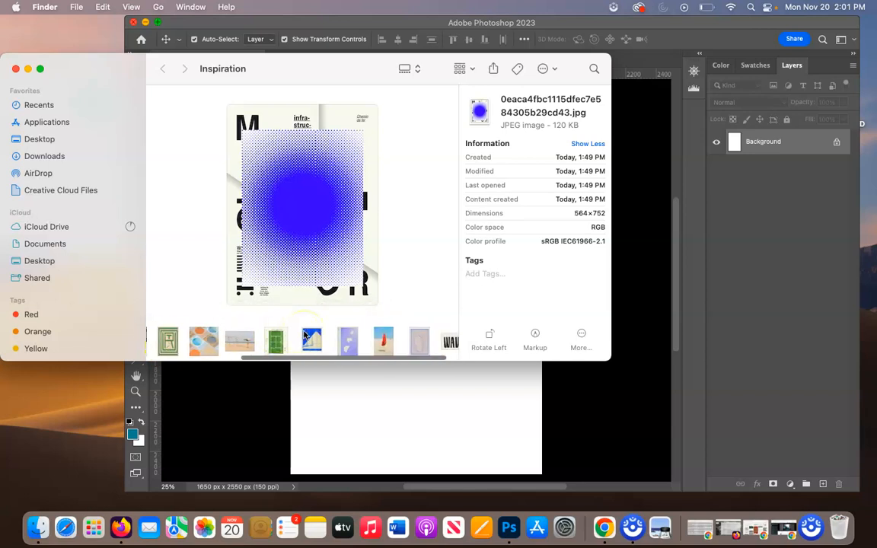
pyautogui.keyDown('shift'); pyautogui.click(439, 344); pyautogui.keyUp('shift')
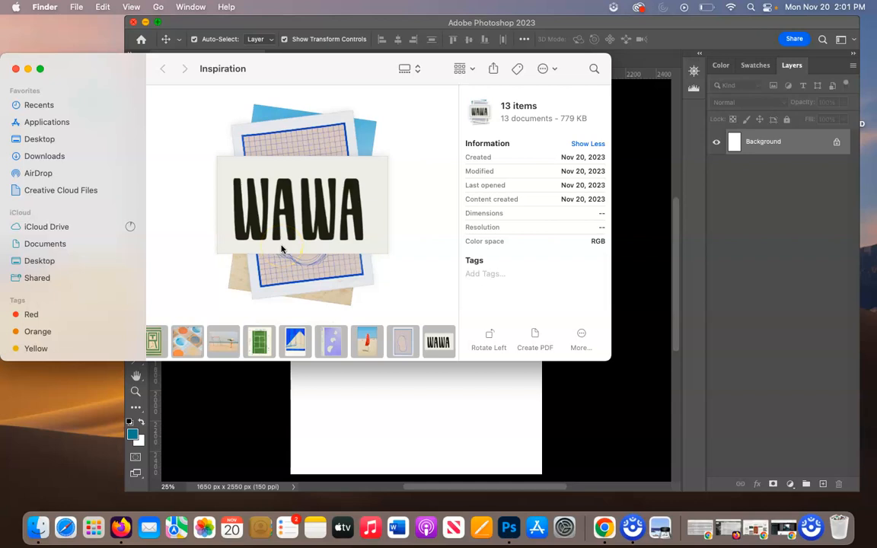
pyautogui.moveTo(107, 69); pyautogui.dragTo(32, 57)
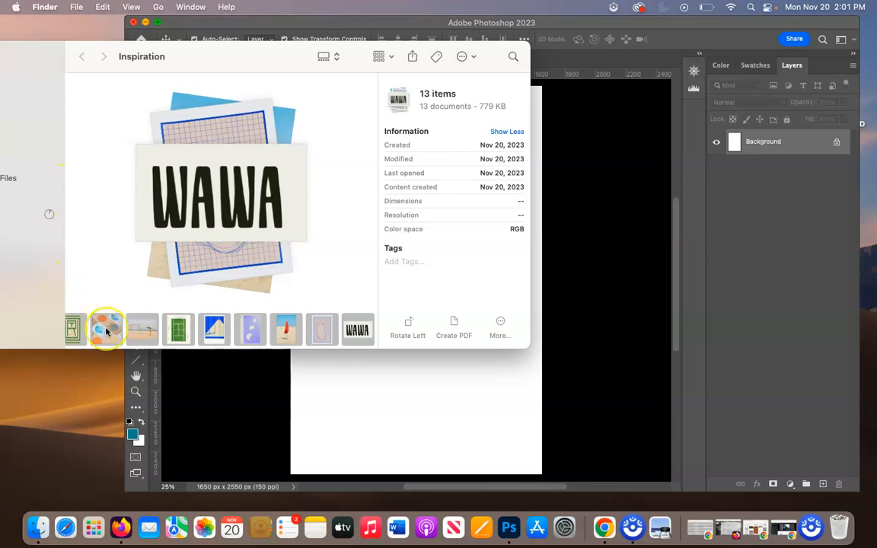
pyautogui.click(268, 389)
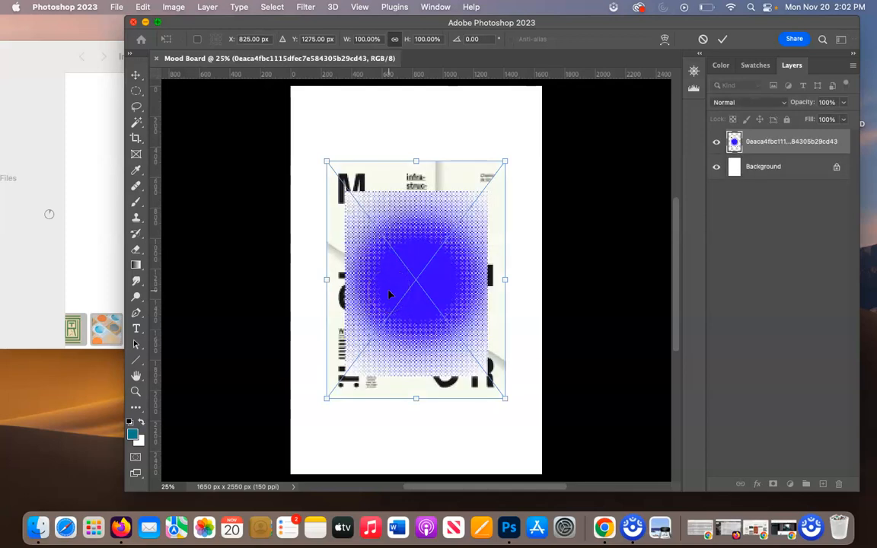
# Place every imported inspiration image on the canvas at 100% scale, each on its own layer.
pyautogui.press('Return')
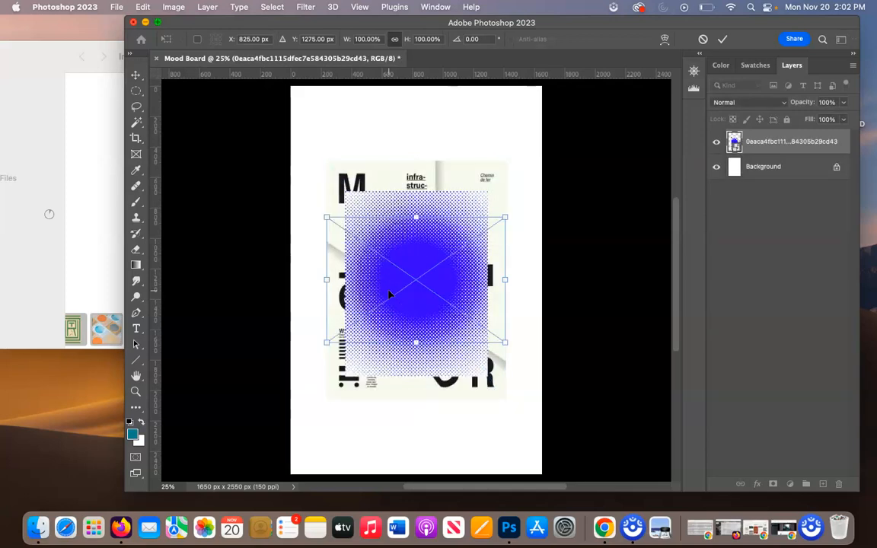
pyautogui.press('Return')
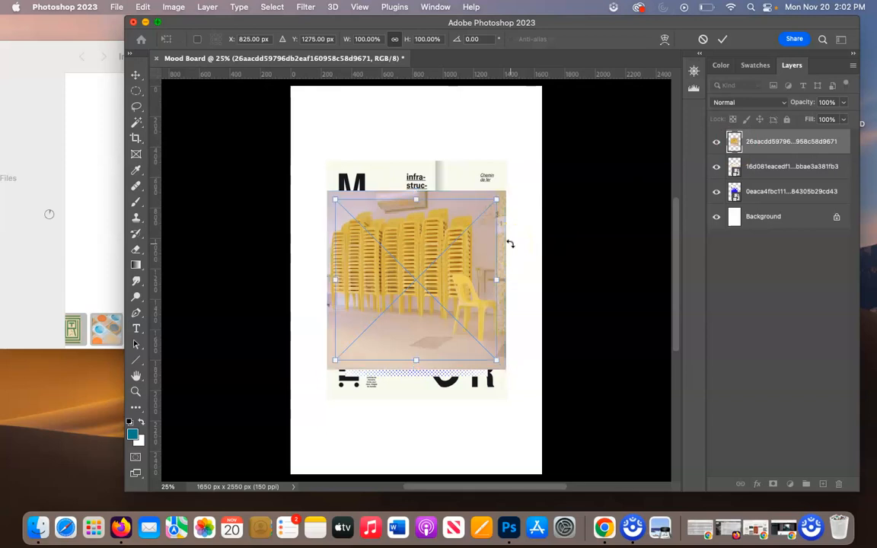
pyautogui.press('Return')
pyautogui.press('Return')
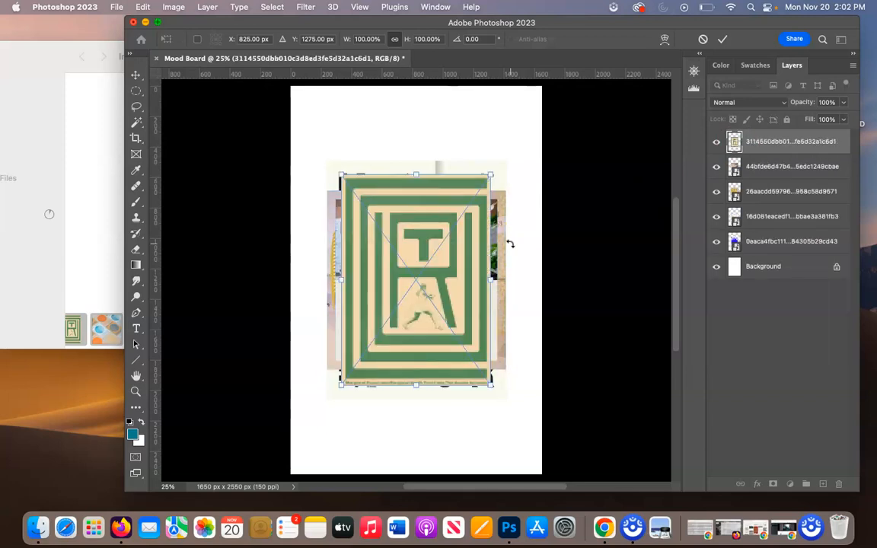
pyautogui.press('Return')
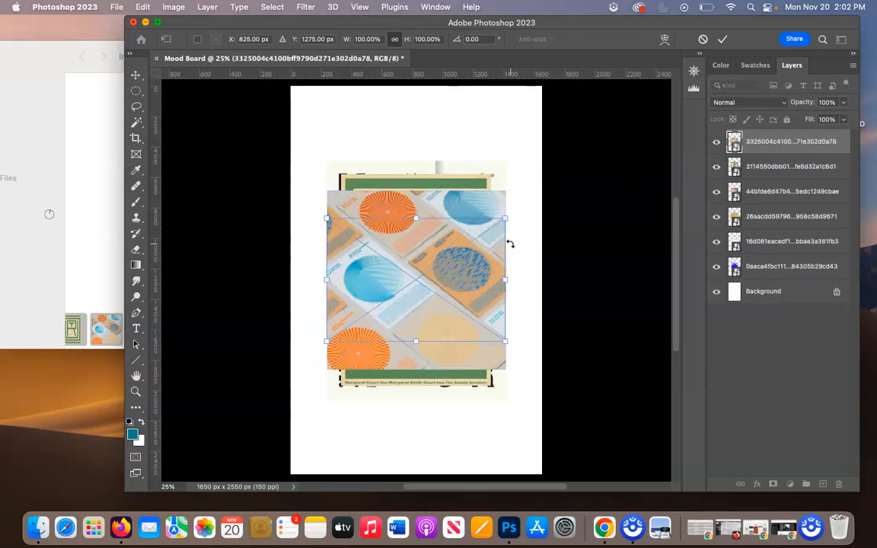
pyautogui.press('Return')
pyautogui.press('Return')
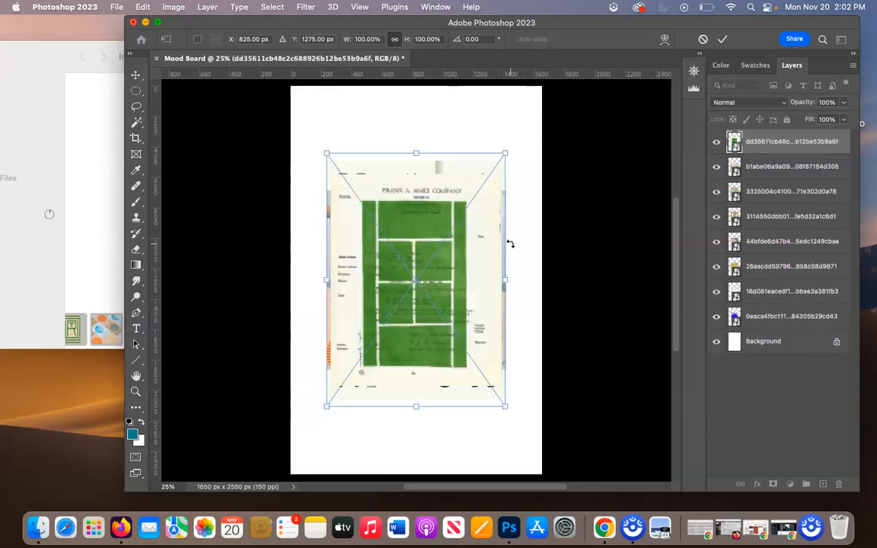
pyautogui.press('Return')
pyautogui.press('Return')
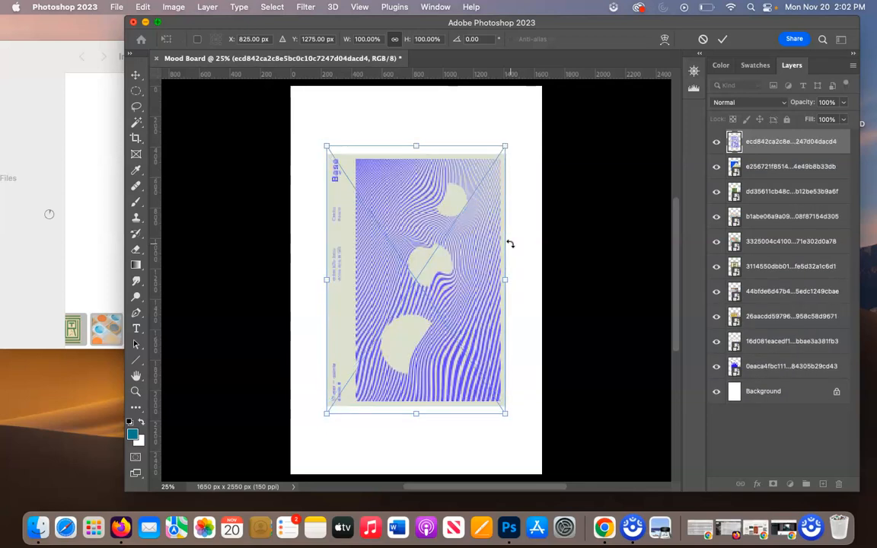
pyautogui.press('Return')
pyautogui.press('Return')
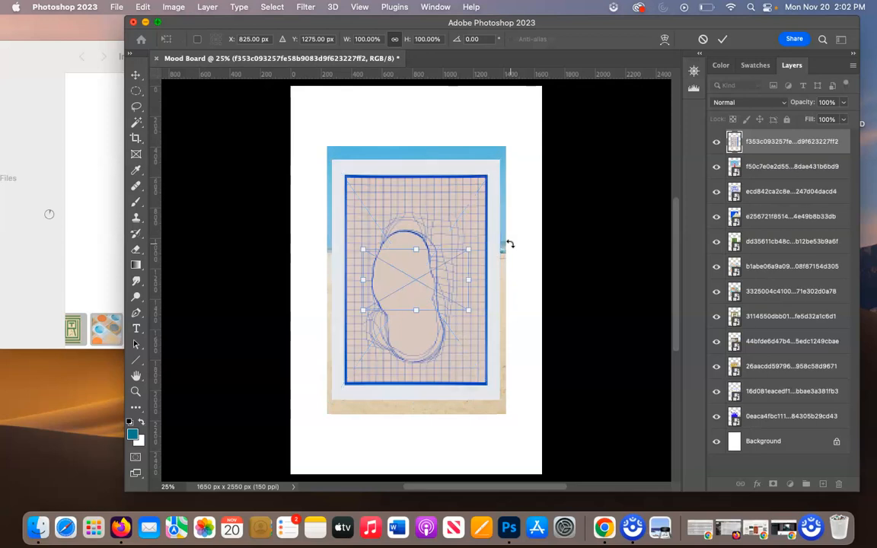
pyautogui.press('Return')
pyautogui.press('Return')
pyautogui.click(511, 244)
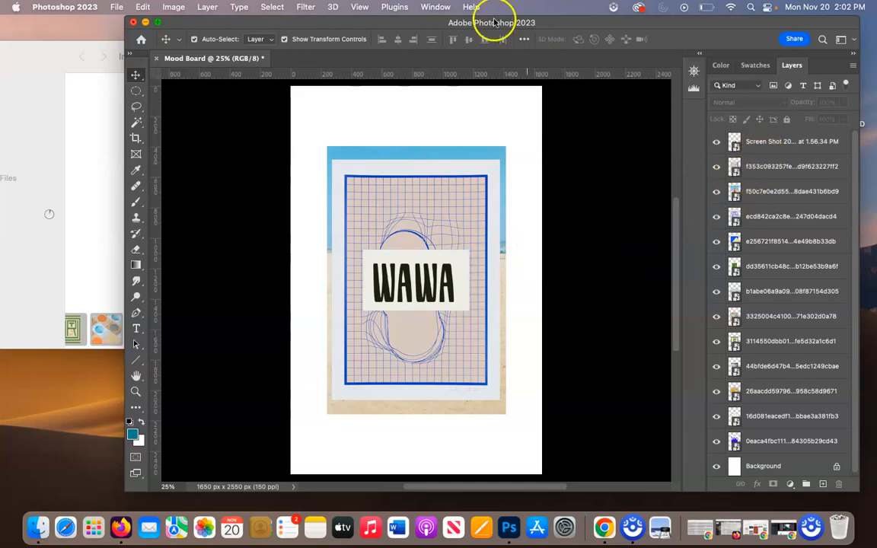
# Widen the Photoshop window and rasterize all image layers above the Background.
pyautogui.moveTo(501, 24); pyautogui.dragTo(397, 26)
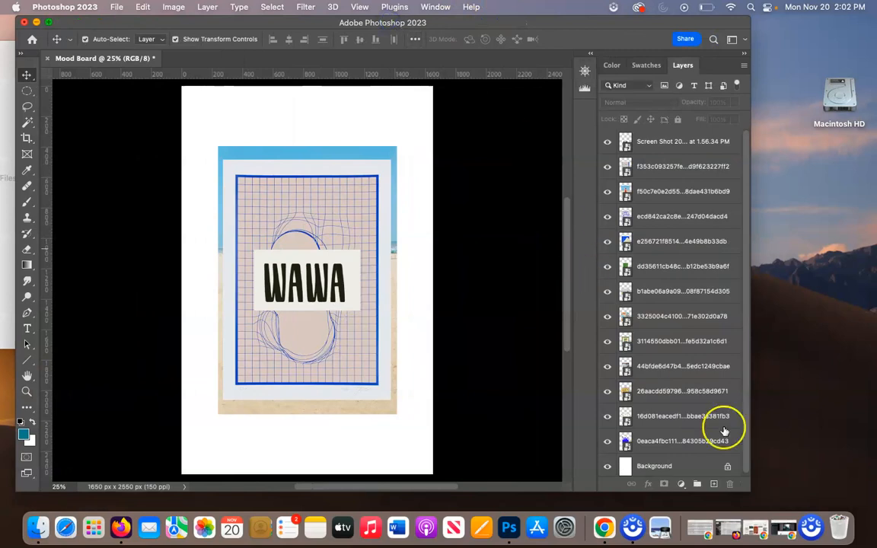
pyautogui.moveTo(750, 486); pyautogui.dragTo(839, 493)
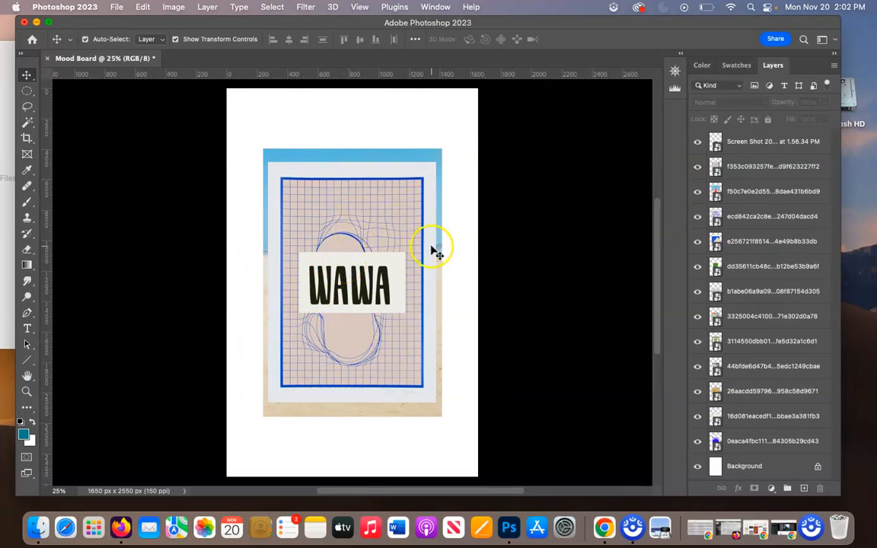
pyautogui.click(756, 147)
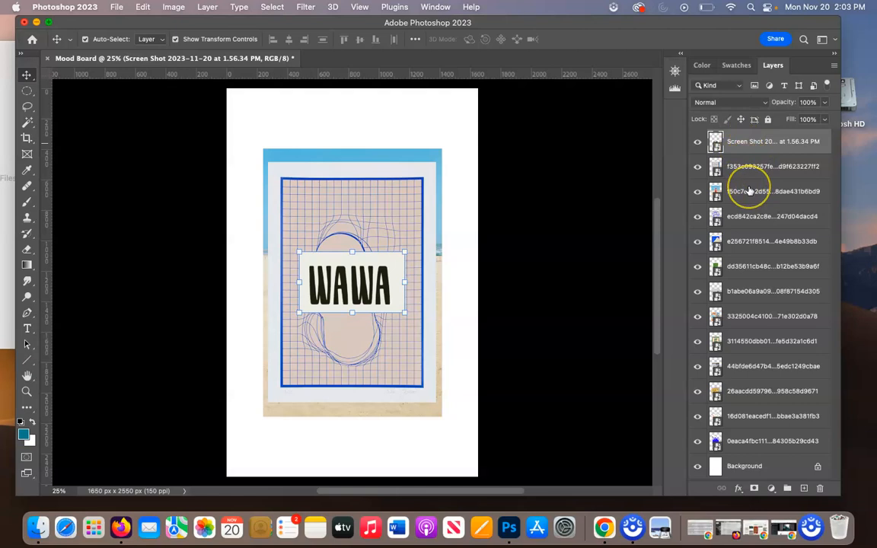
pyautogui.keyDown('shift'); pyautogui.click(752, 441); pyautogui.keyUp('shift')
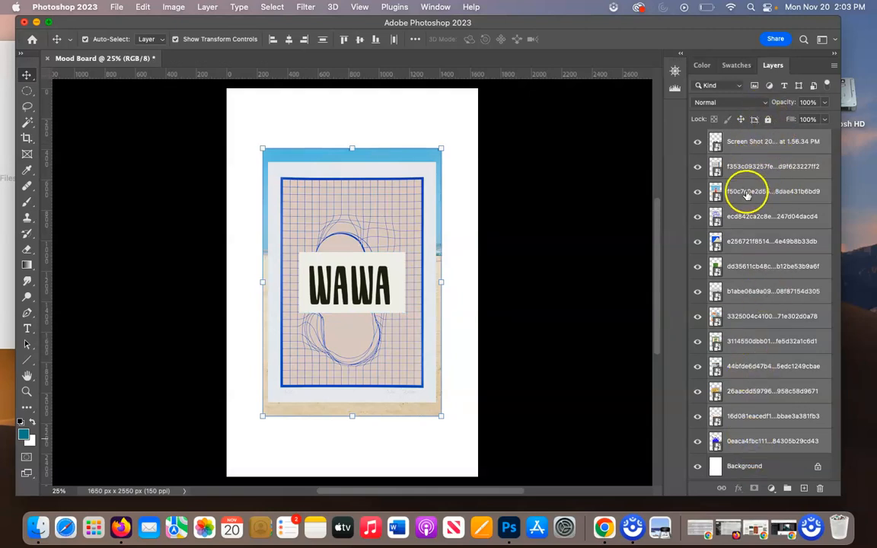
pyautogui.rightClick(747, 195)
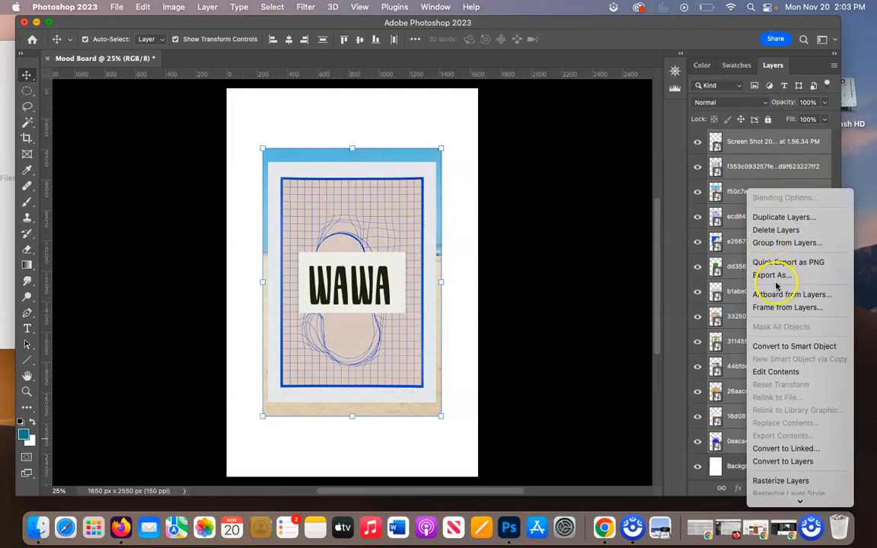
pyautogui.click(775, 481)
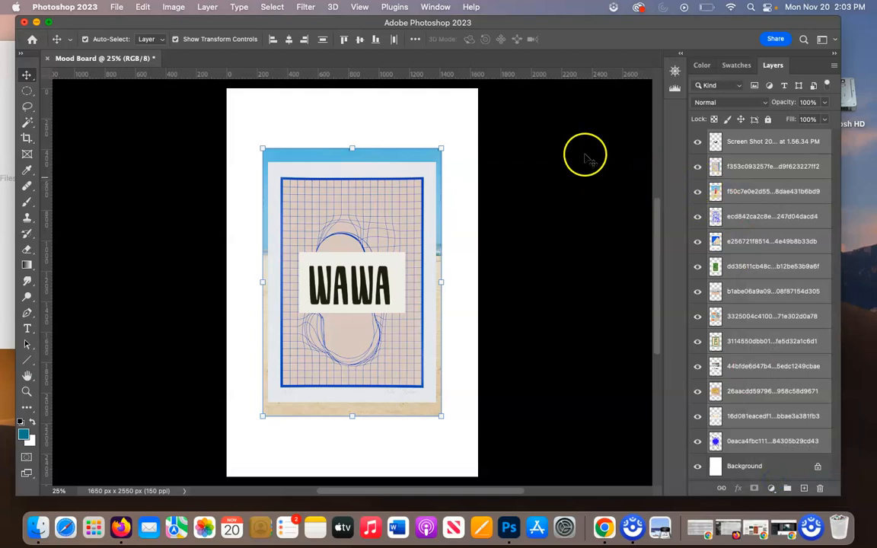
# Scale all the stacked images down together to roughly two thirds of their size, then deselect them.
pyautogui.click(450, 128)
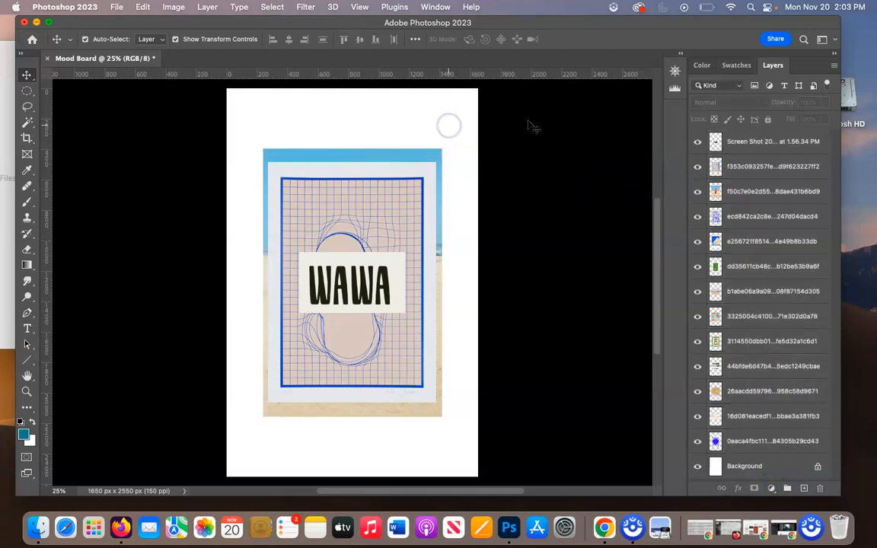
pyautogui.click(387, 130)
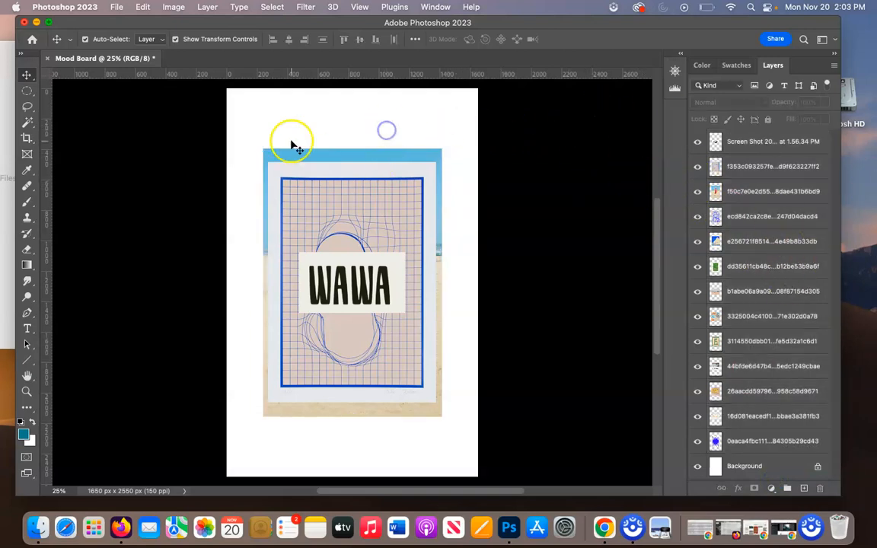
pyautogui.moveTo(240, 143); pyautogui.dragTo(380, 325)
pyautogui.press('Return')
pyautogui.click(454, 327)
# Move the WAWA image to the page's upper-right corner, then shrink the blue grid poster and place it just below.
pyautogui.moveTo(336, 230); pyautogui.dragTo(443, 126)
pyautogui.moveTo(308, 229); pyautogui.dragTo(381, 304)
pyautogui.press('super+t')
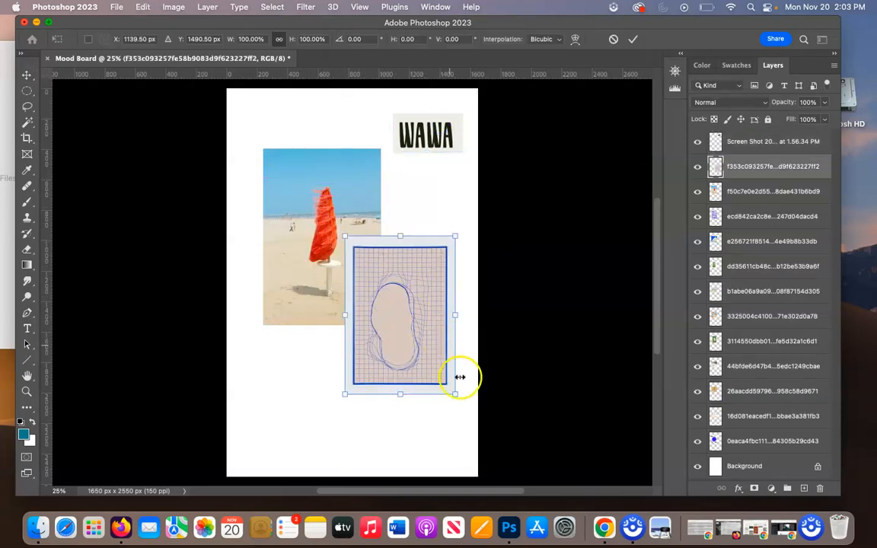
pyautogui.moveTo(455, 393); pyautogui.dragTo(423, 352)
pyautogui.press('Return')
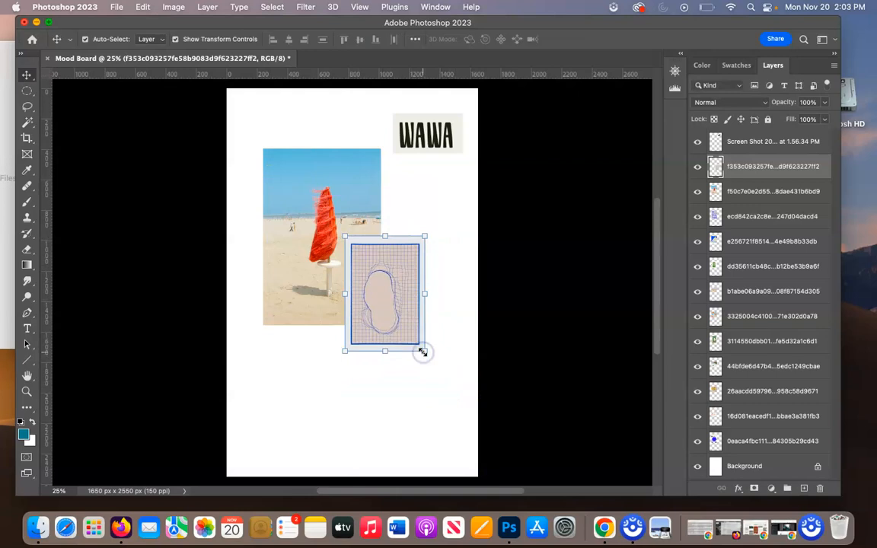
pyautogui.moveTo(398, 300); pyautogui.dragTo(435, 238)
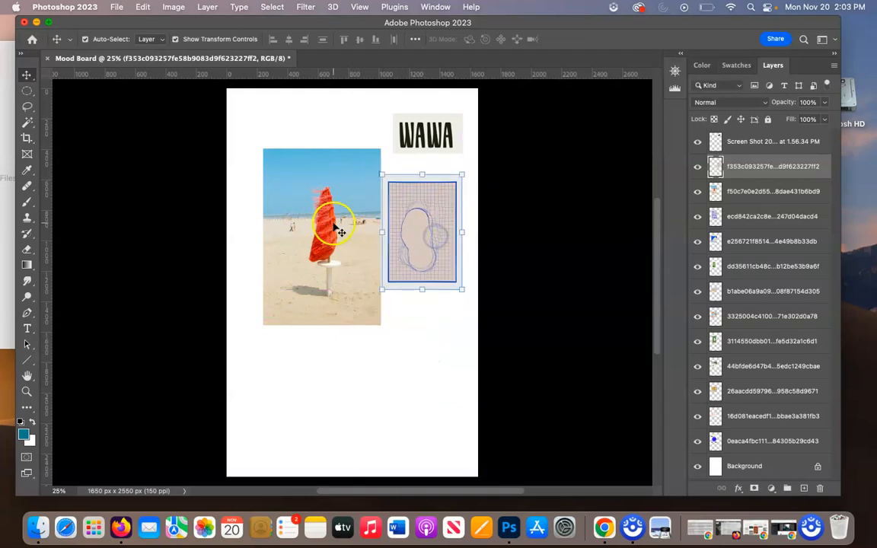
# Scale the red beach umbrella photo to about 58% and move it to the page's lower-left area.
pyautogui.click(340, 232)
pyautogui.moveTo(380, 147); pyautogui.dragTo(330, 224)
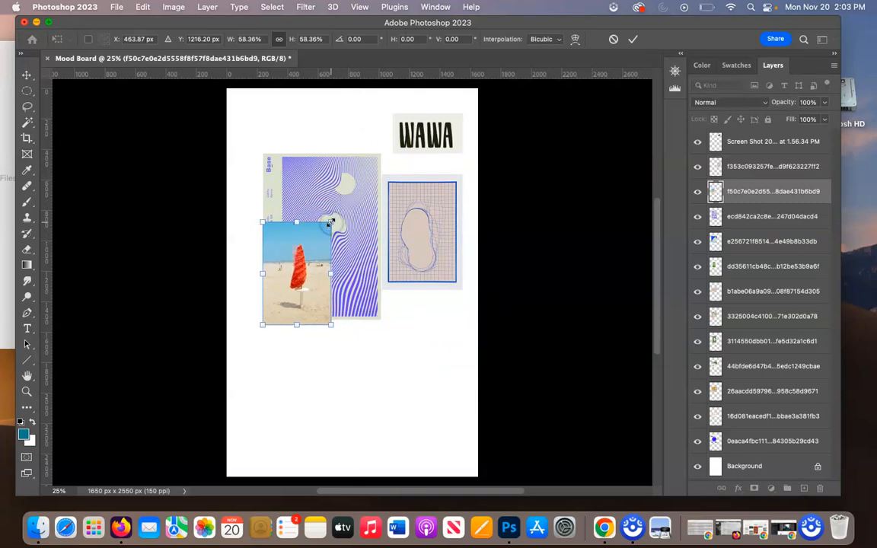
pyautogui.press('Return')
pyautogui.moveTo(300, 249); pyautogui.dragTo(274, 374)
# Scale the purple wavy-line poster to about 54%.
pyautogui.click(347, 214)
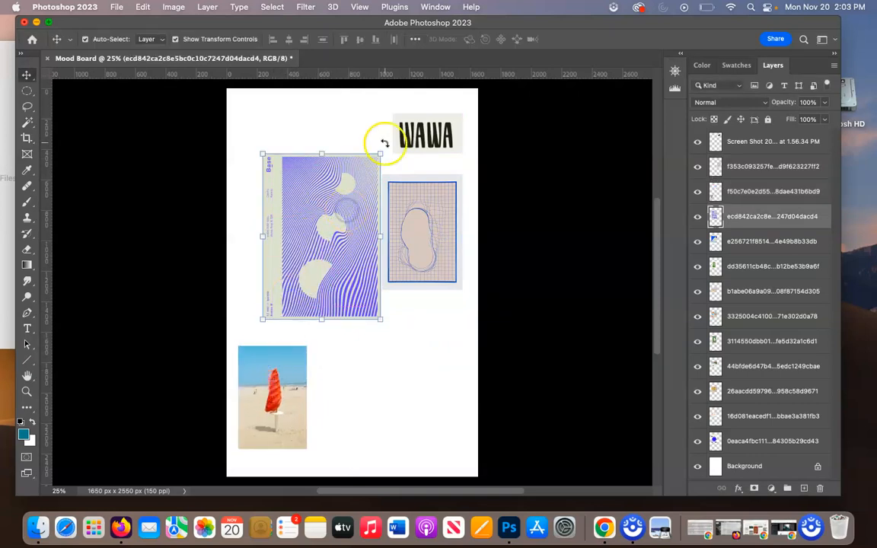
pyautogui.moveTo(380, 153); pyautogui.dragTo(321, 228)
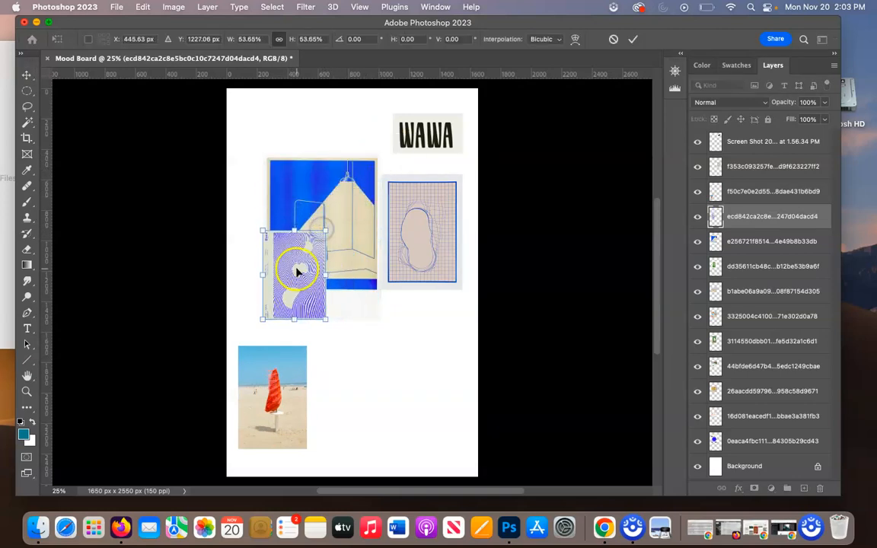
pyautogui.click(358, 338)
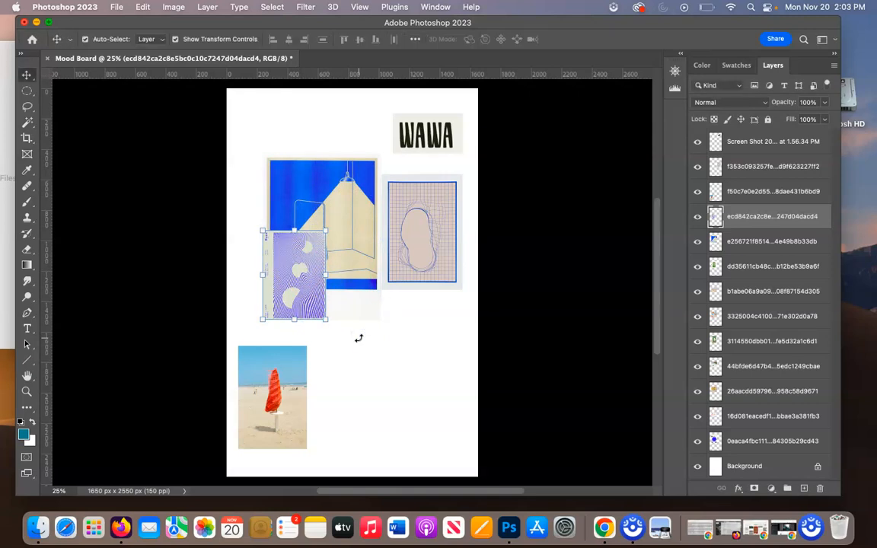
# Move the purple wavy-line poster below the blue grid poster, then shrink the blue room poster and place it beside the purple one.
pyautogui.moveTo(289, 289)
pyautogui.mouseDown()
pyautogui.moveTo(402, 374)
pyautogui.moveTo(419, 354)
pyautogui.mouseUp()
pyautogui.click(319, 222)
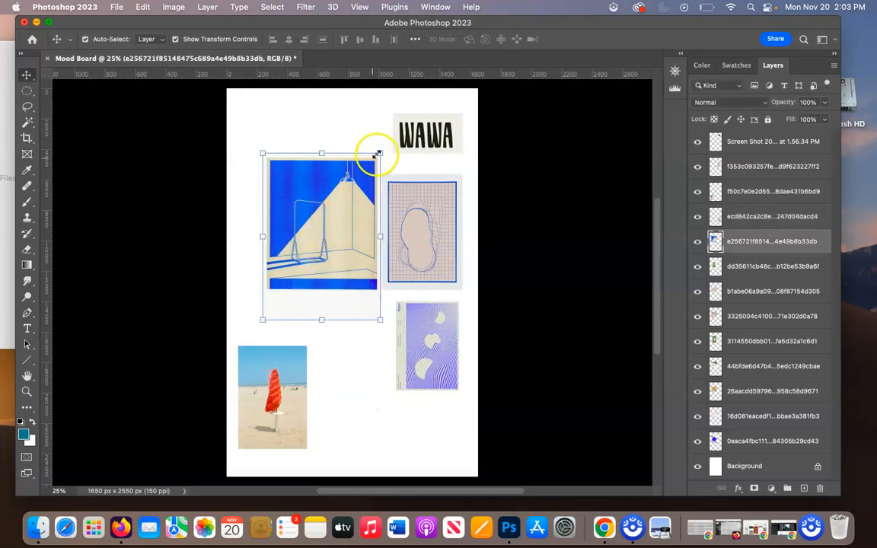
pyautogui.moveTo(380, 153); pyautogui.dragTo(344, 350)
pyautogui.click(372, 374)
# Scale the green tennis court poster to about 70% and move it to the page's upper-left area.
pyautogui.click(327, 263)
pyautogui.moveTo(377, 305); pyautogui.dragTo(338, 269)
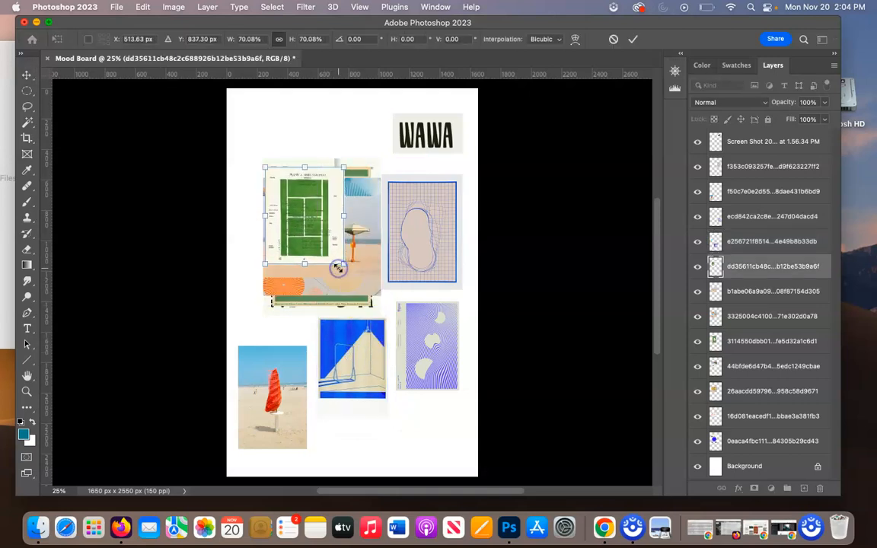
pyautogui.doubleClick(320, 234)
pyautogui.moveTo(308, 211); pyautogui.dragTo(288, 164)
# Shrink the beach swing-set photo and place it directly above the red beach umbrella photo.
pyautogui.click(337, 238)
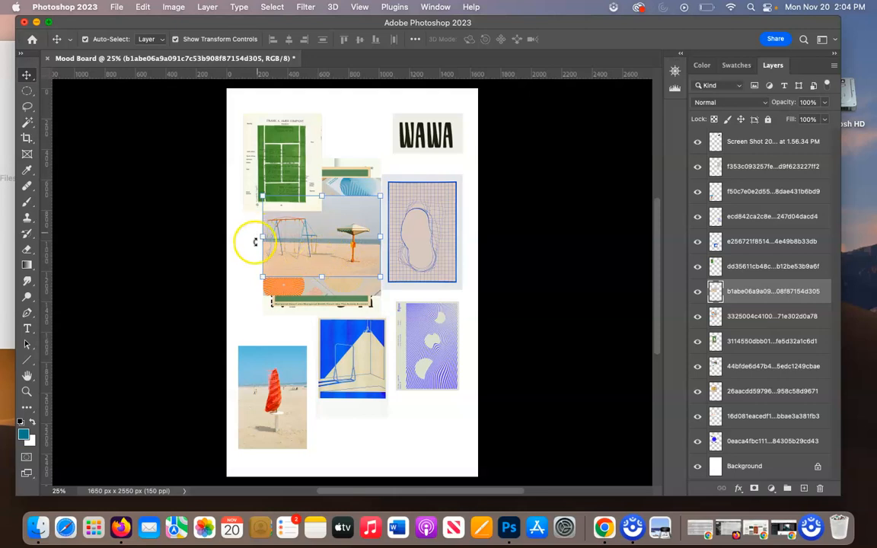
pyautogui.moveTo(335, 246); pyautogui.dragTo(313, 270)
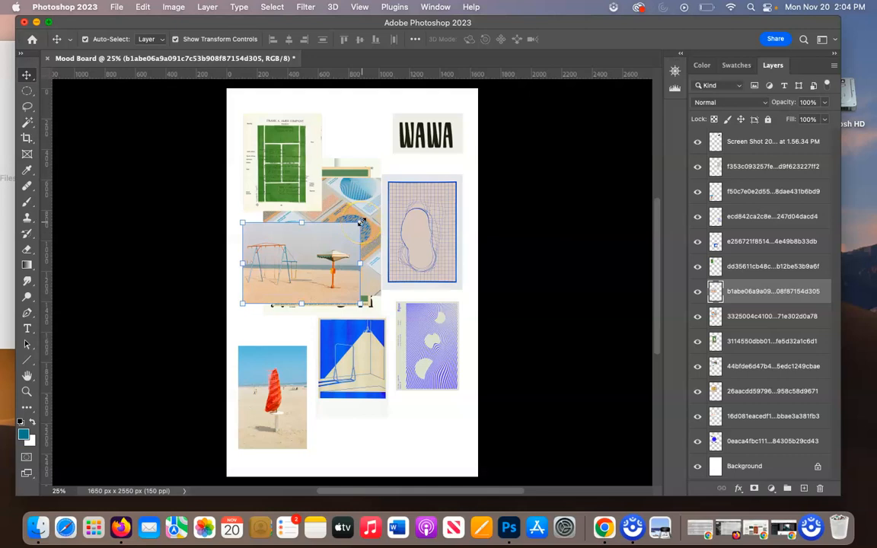
pyautogui.moveTo(361, 221); pyautogui.dragTo(326, 227)
pyautogui.press('Return')
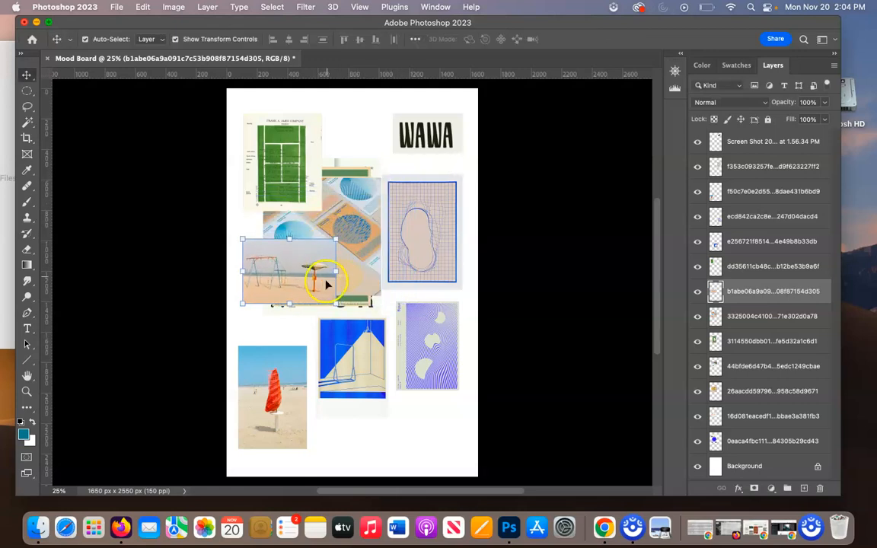
pyautogui.moveTo(316, 272); pyautogui.dragTo(311, 307)
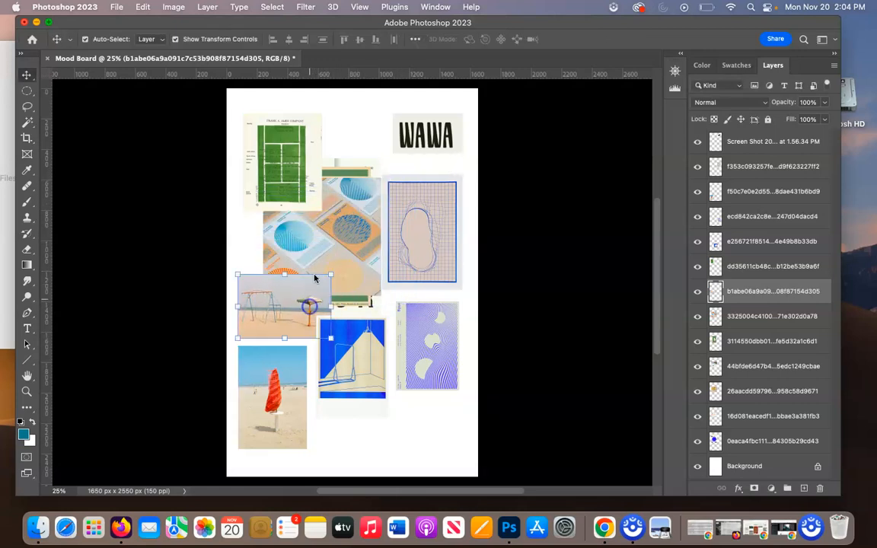
# Shrink the circle-pattern cards image and place it above the beach swing-set photo.
pyautogui.click(335, 227)
pyautogui.hotkey('ctrl', 't')
pyautogui.moveTo(380, 175); pyautogui.dragTo(335, 225)
pyautogui.moveTo(301, 264); pyautogui.dragTo(284, 250)
pyautogui.press('Return')
# Scale the green TR poster to about 48% and place it in the page's lower-right corner, below the purple poster.
pyautogui.moveTo(360, 279); pyautogui.dragTo(404, 366)
pyautogui.moveTo(417, 252); pyautogui.dragTo(373, 330)
pyautogui.moveTo(367, 363); pyautogui.dragTo(447, 431)
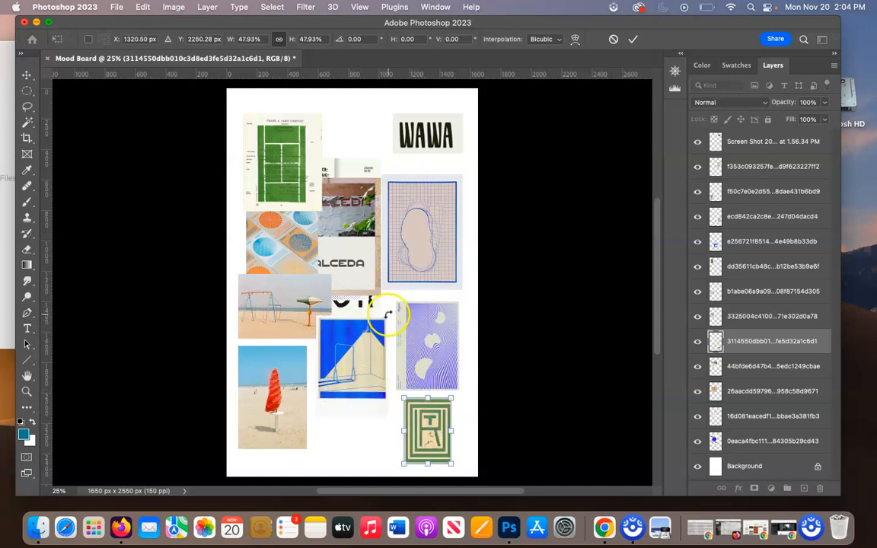
pyautogui.press('Return')
# Scale the LA SALCEDA image to about 53% and move it to the page's top, between the tennis court poster and WAWA.
pyautogui.moveTo(344, 254); pyautogui.dragTo(370, 190)
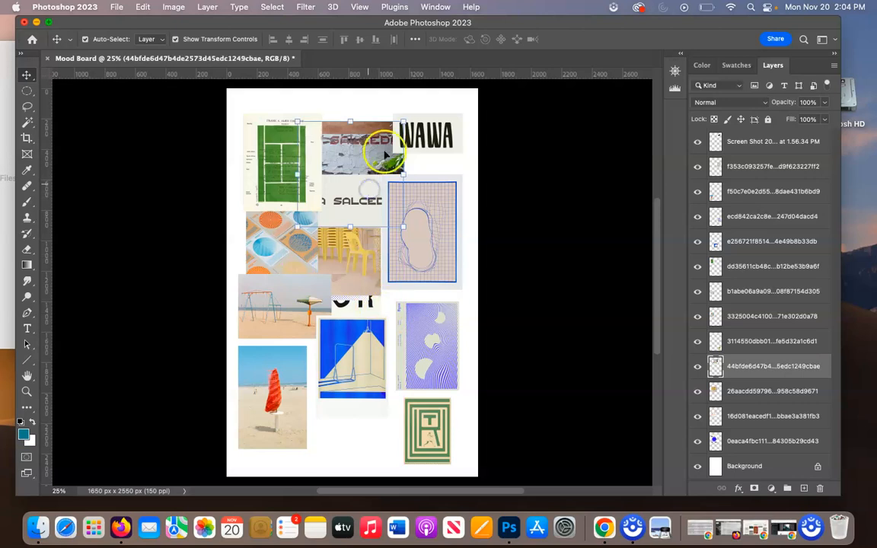
pyautogui.moveTo(401, 121); pyautogui.dragTo(349, 165)
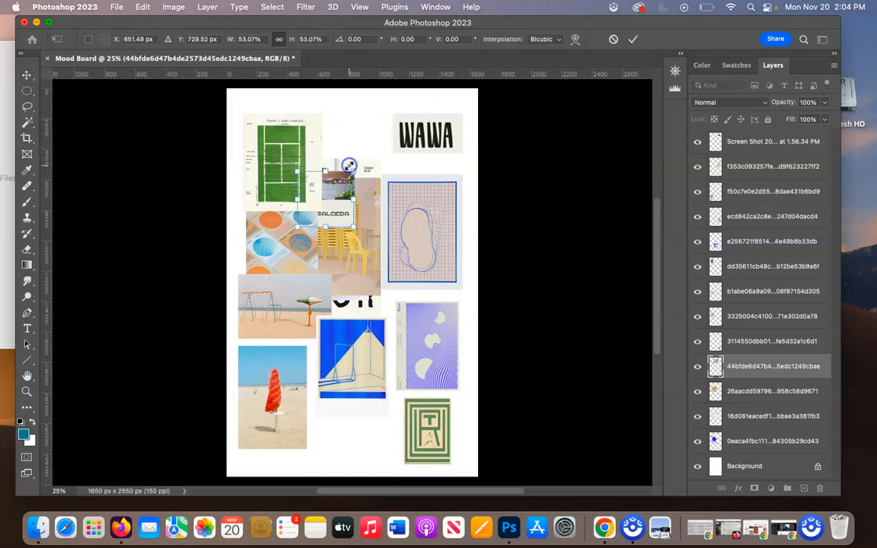
pyautogui.moveTo(340, 200); pyautogui.dragTo(373, 133)
pyautogui.press('Return')
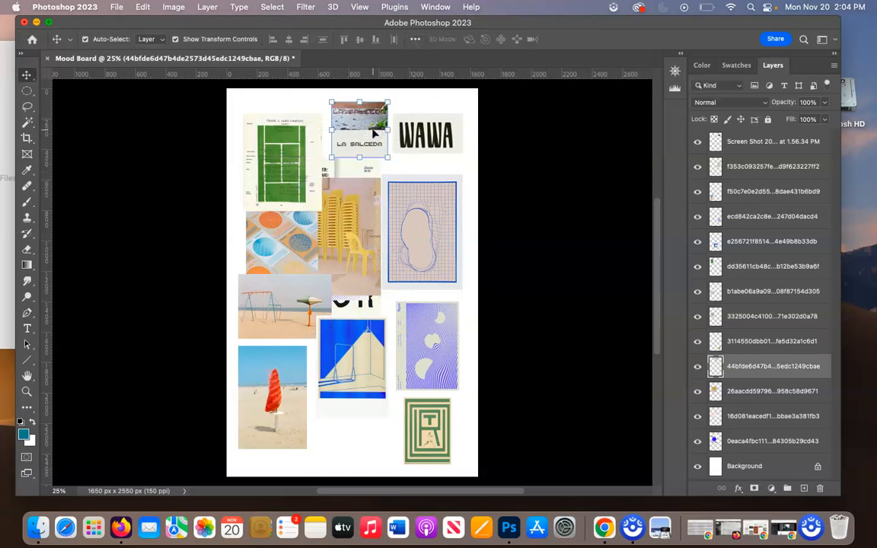
# Scale the yellow chairs photo to about 59% and place it at the page's bottom centre, below the blue room poster.
pyautogui.click(366, 206)
pyautogui.moveTo(378, 178); pyautogui.dragTo(332, 227)
pyautogui.moveTo(303, 259); pyautogui.dragTo(361, 440)
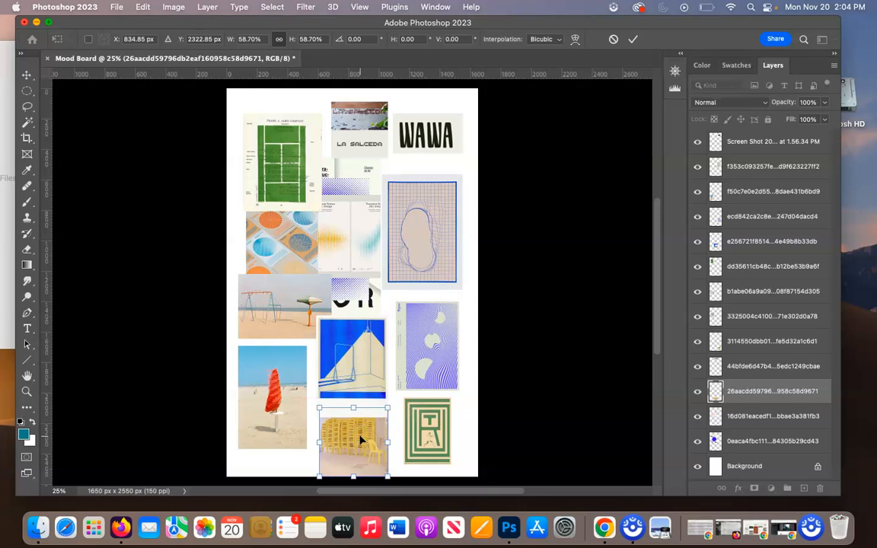
pyautogui.press('Return')
# Move the tennis court poster into the page's upper-left corner and shrink it further.
pyautogui.click(355, 296)
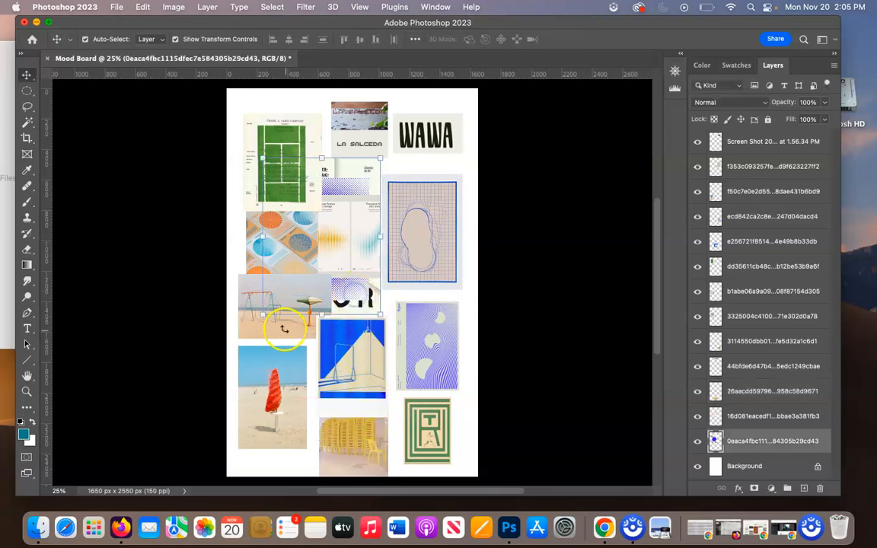
pyautogui.click(235, 169)
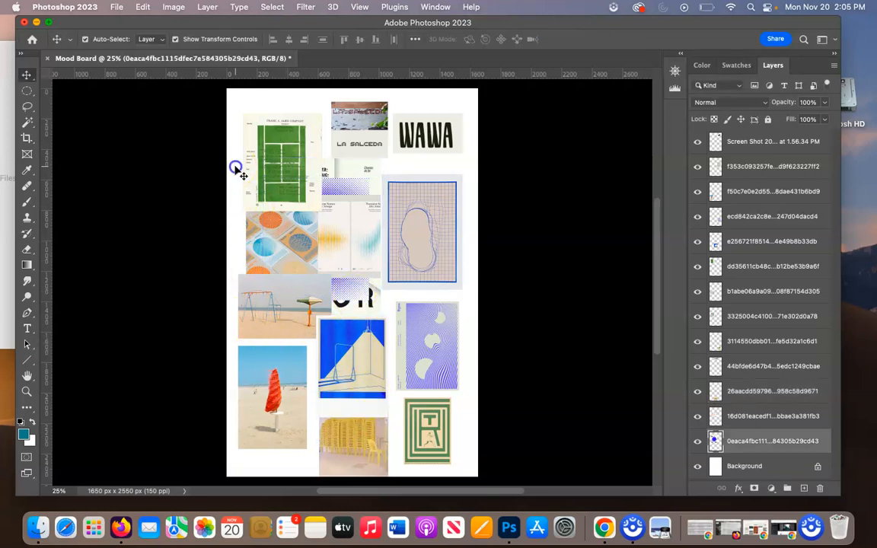
pyautogui.moveTo(264, 153); pyautogui.dragTo(257, 134)
pyautogui.hotkey('ctrl', 't')
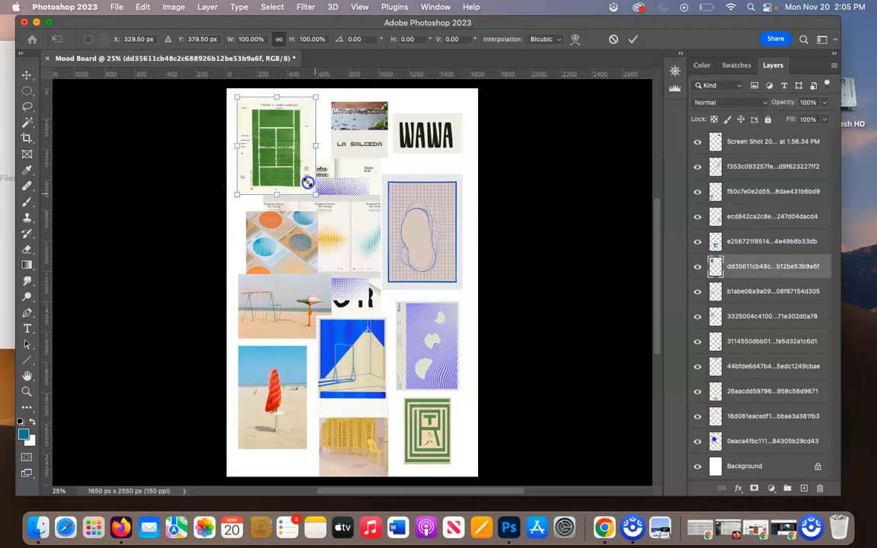
pyautogui.moveTo(311, 187); pyautogui.dragTo(292, 155)
pyautogui.press('Return')
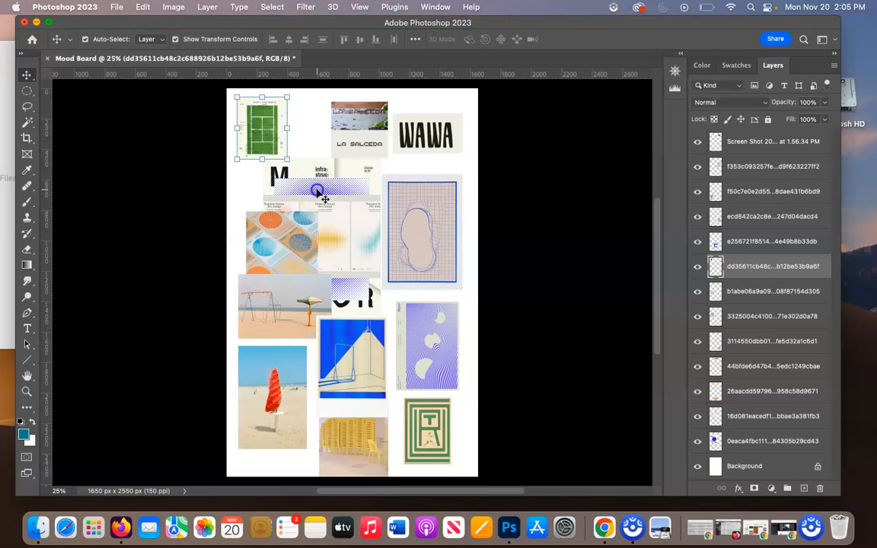
# Shrink the blue halftone-dot poster and place it at the page's left edge, below the tennis court poster.
pyautogui.moveTo(316, 188); pyautogui.dragTo(278, 180)
pyautogui.hotkey('ctrl', 't')
pyautogui.moveTo(342, 153); pyautogui.dragTo(288, 222)
pyautogui.moveTo(239, 252); pyautogui.dragTo(253, 199)
pyautogui.press('Return')
pyautogui.click(304, 246)
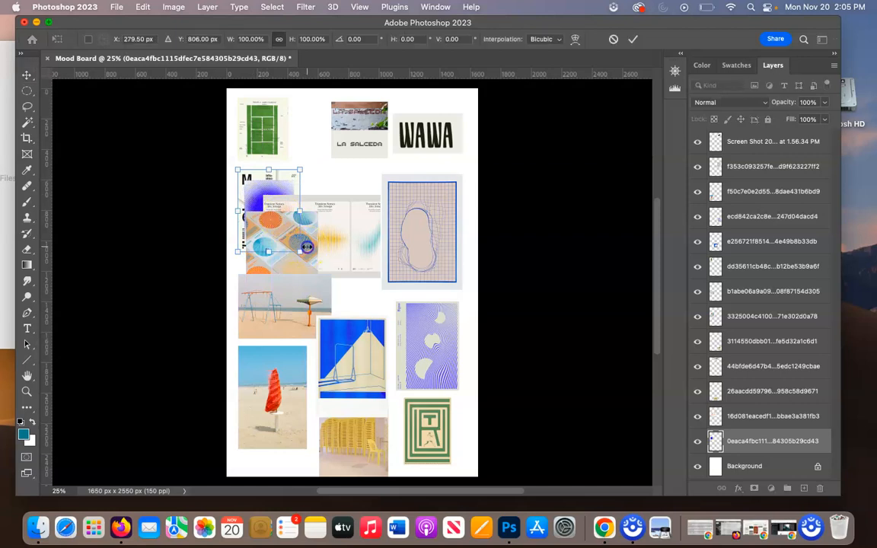
pyautogui.click(312, 221)
pyautogui.click(302, 214)
# Move the circle-pattern cards up beside the blue-dot poster, then shrink the three-panel Transient Senses image and place it beneath them.
pyautogui.click(355, 285)
pyautogui.moveTo(315, 273); pyautogui.dragTo(358, 203)
pyautogui.moveTo(344, 268); pyautogui.dragTo(359, 294)
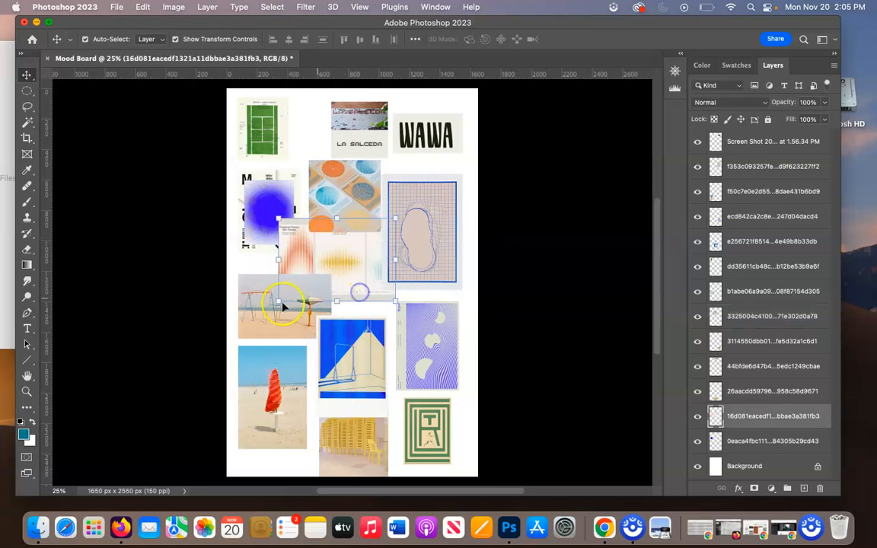
pyautogui.hotkey('ctrl', 't')
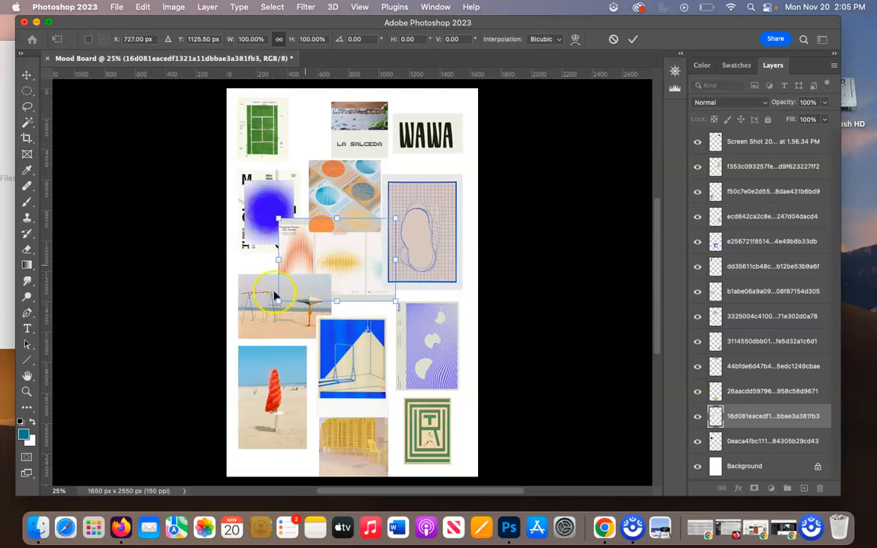
pyautogui.moveTo(279, 302); pyautogui.dragTo(311, 278)
pyautogui.press('Return')
# Shift the LA SALCEDA image left, the circle-pattern cards up and left, and the blue room poster slightly left.
pyautogui.moveTo(355, 135); pyautogui.dragTo(320, 135)
pyautogui.click(341, 209)
pyautogui.moveTo(342, 209); pyautogui.dragTo(335, 193)
pyautogui.moveTo(359, 336); pyautogui.dragTo(354, 335)
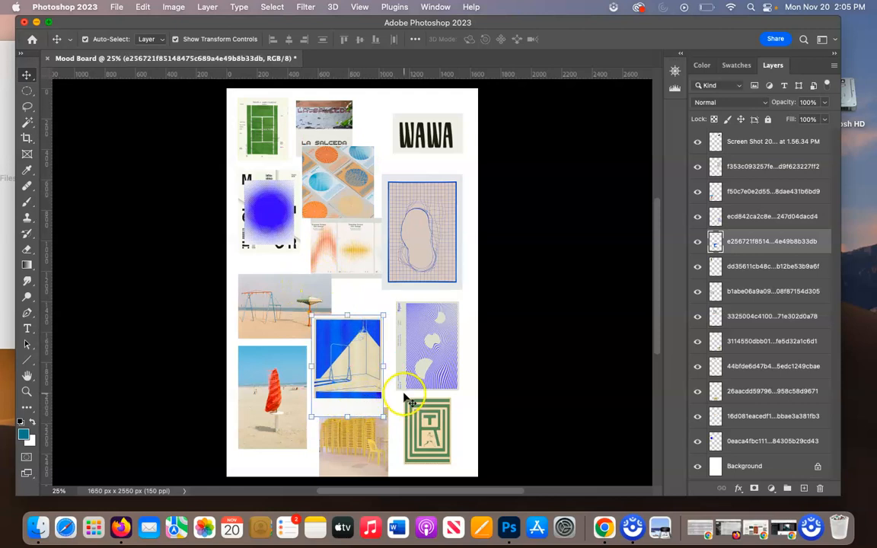
# Shrink the Transient Senses image further and align it beneath the circle-pattern cards.
pyautogui.moveTo(336, 242)
pyautogui.mouseDown()
pyautogui.moveTo(329, 235)
pyautogui.moveTo(326, 254)
pyautogui.mouseUp()
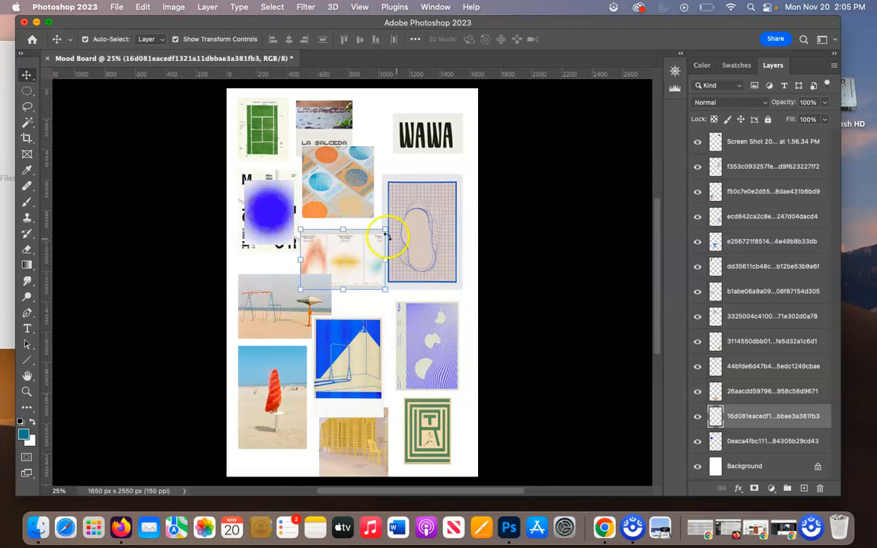
pyautogui.moveTo(385, 284); pyautogui.dragTo(341, 242)
pyautogui.press('Return')
# Move the LA SALCEDA image slightly up and right above the circle-pattern cards, then dismiss the low battery notification.
pyautogui.click(335, 192)
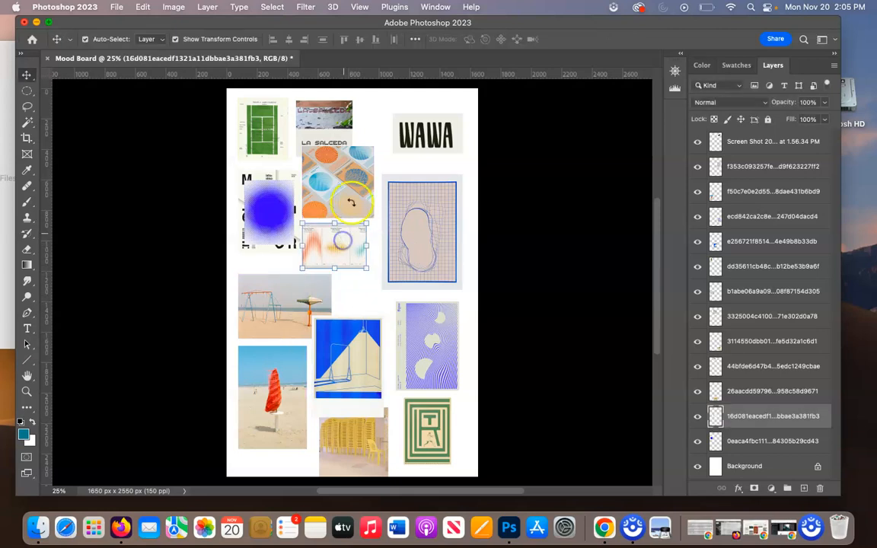
pyautogui.moveTo(333, 118)
pyautogui.mouseDown()
pyautogui.moveTo(343, 107)
pyautogui.moveTo(336, 126)
pyautogui.mouseUp()
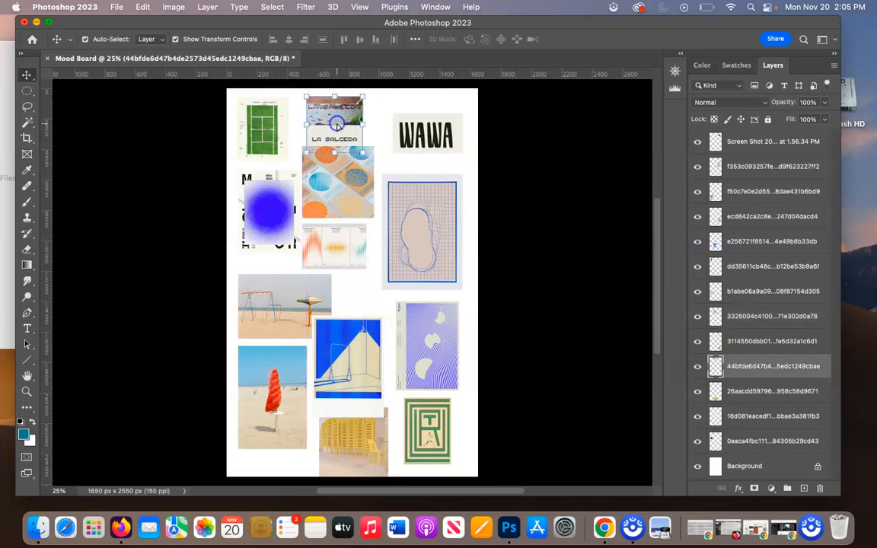
pyautogui.click(396, 164)
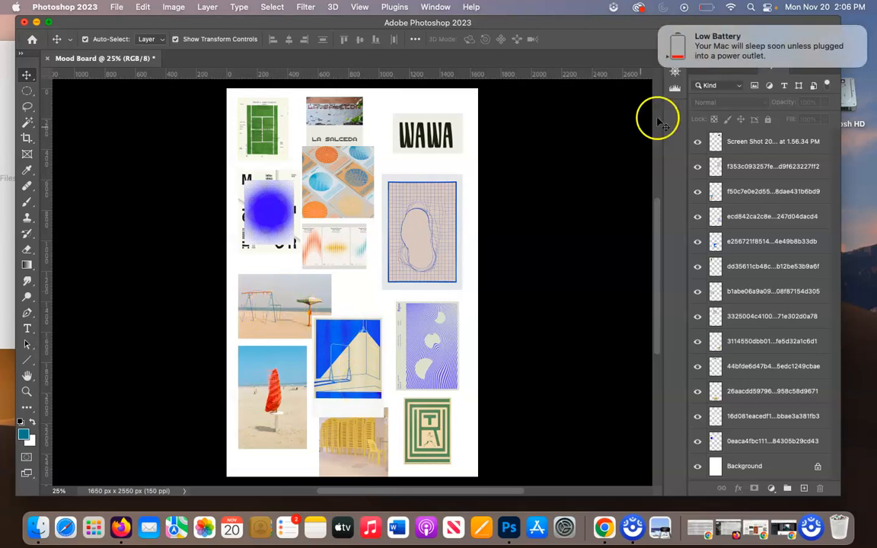
pyautogui.click(659, 29)
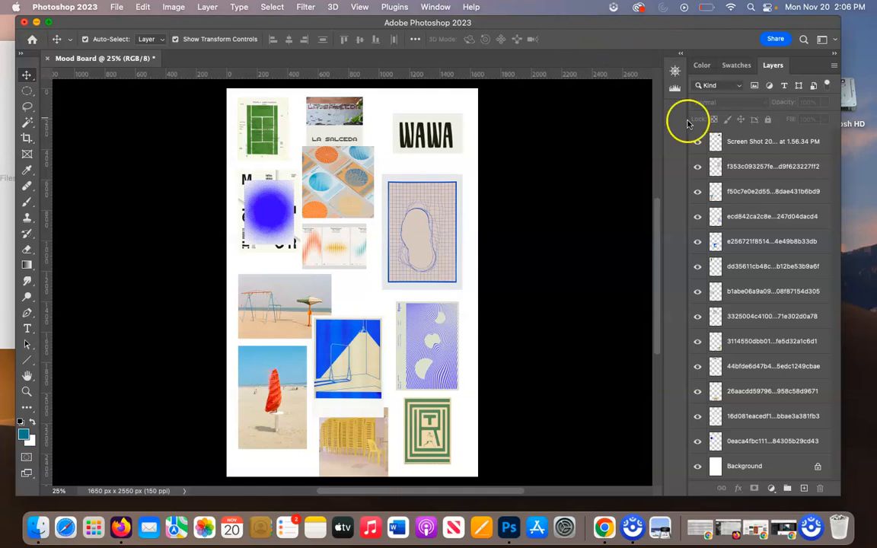
# Lower the circle-pattern cards below LA SALCEDA and scale them to about 89% to match the Transient Senses image's width.
pyautogui.moveTo(349, 195)
pyautogui.mouseDown()
pyautogui.moveTo(350, 217)
pyautogui.moveTo(343, 197)
pyautogui.mouseUp()
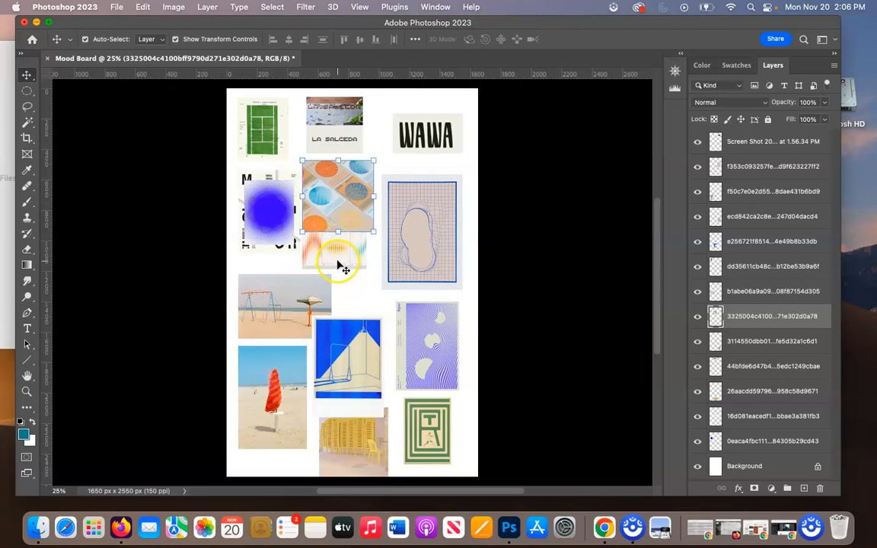
pyautogui.moveTo(373, 231); pyautogui.dragTo(365, 224)
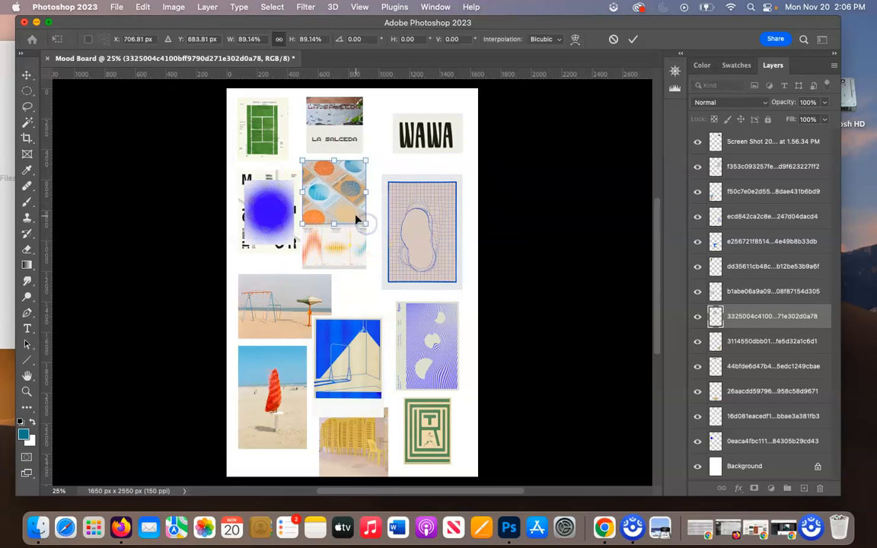
pyautogui.scroll(6, 355, 219)
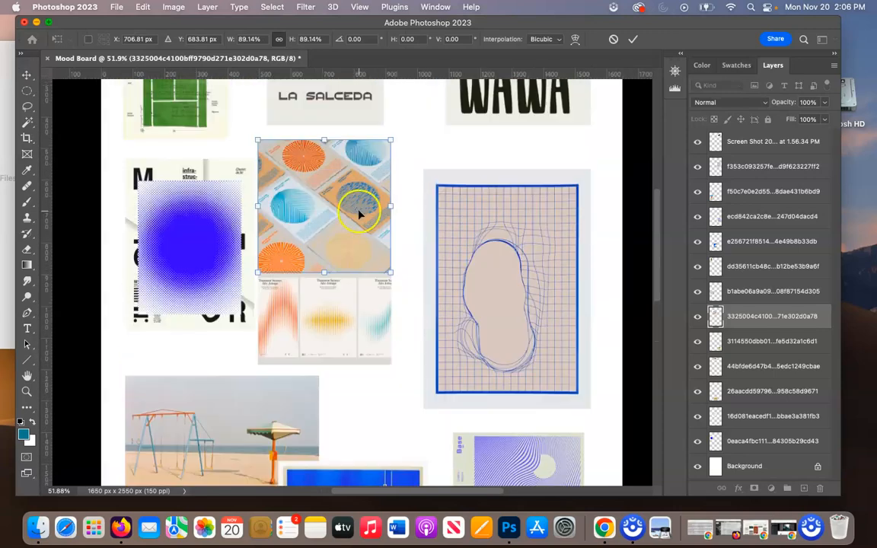
pyautogui.scroll(4, 360, 215)
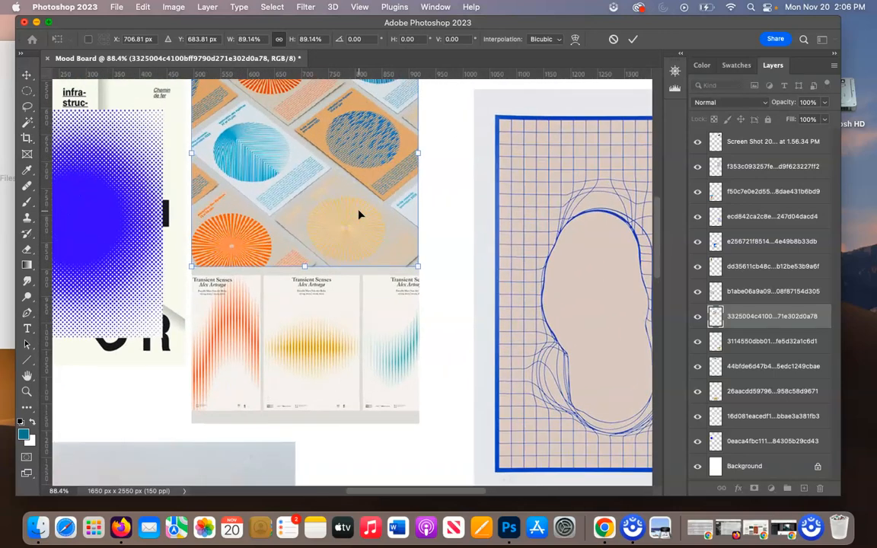
pyautogui.scroll(-5, 360, 215)
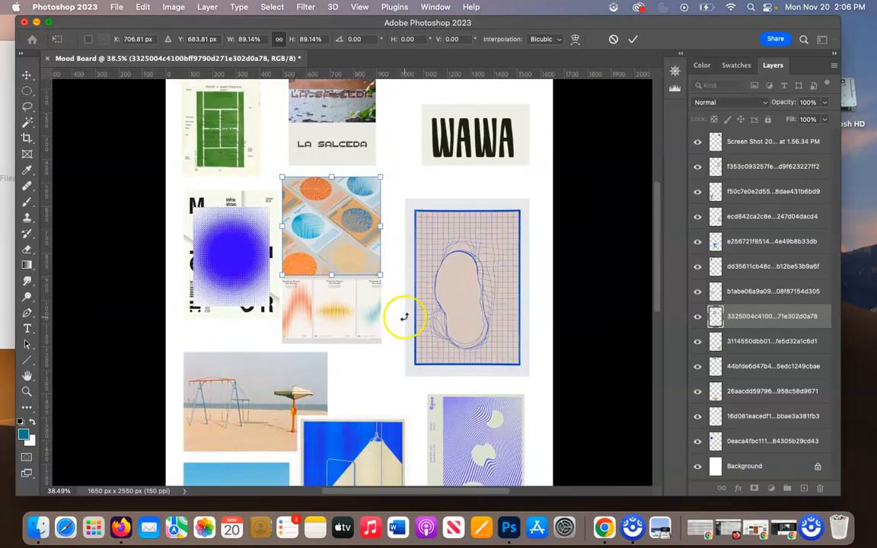
pyautogui.click(392, 292)
# Nudge the Transient Senses image slightly right and down beneath the circle-pattern cards, then clear the layer selection.
pyautogui.moveTo(351, 326); pyautogui.dragTo(352, 329)
pyautogui.scroll(2, 378, 235)
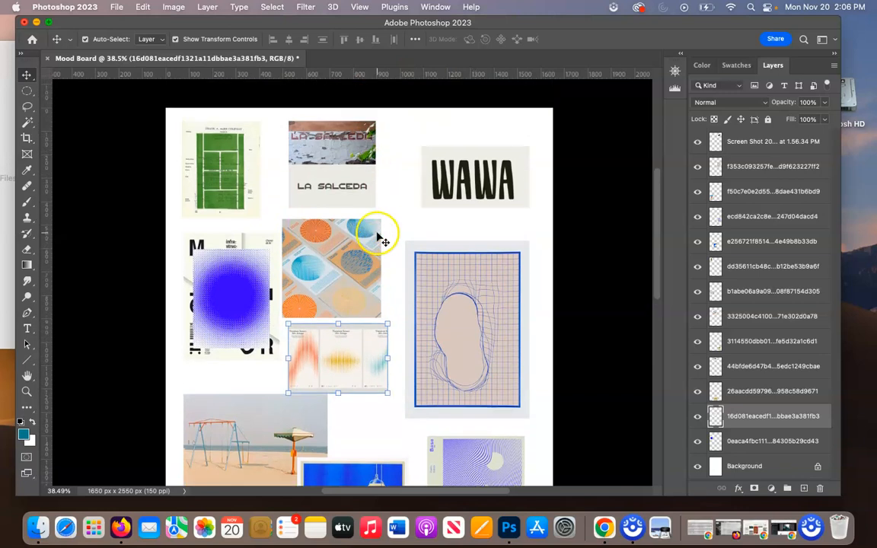
pyautogui.click(347, 177)
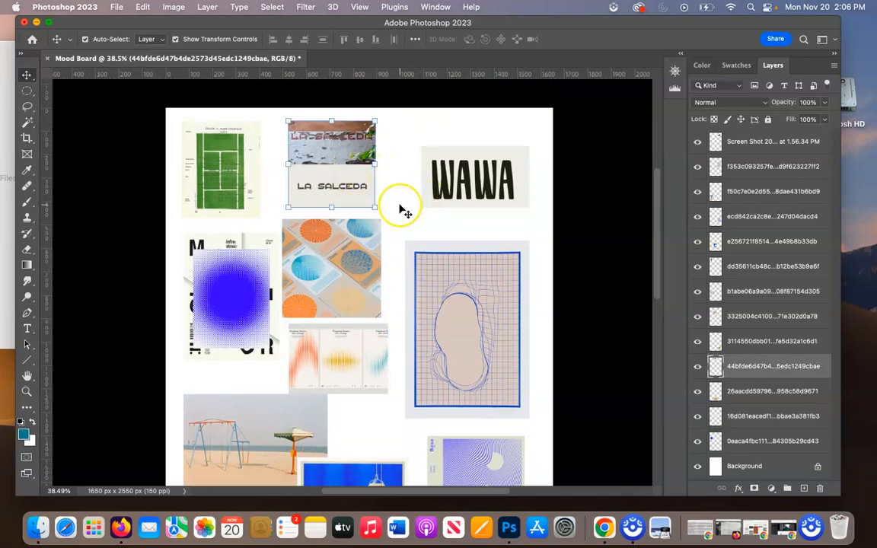
pyautogui.scroll(-5, 401, 210)
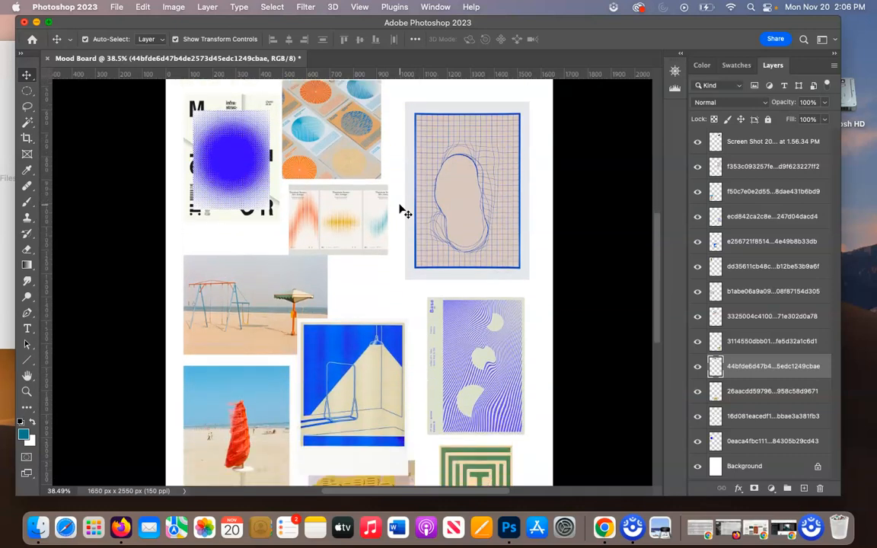
pyautogui.scroll(-3, 370, 394)
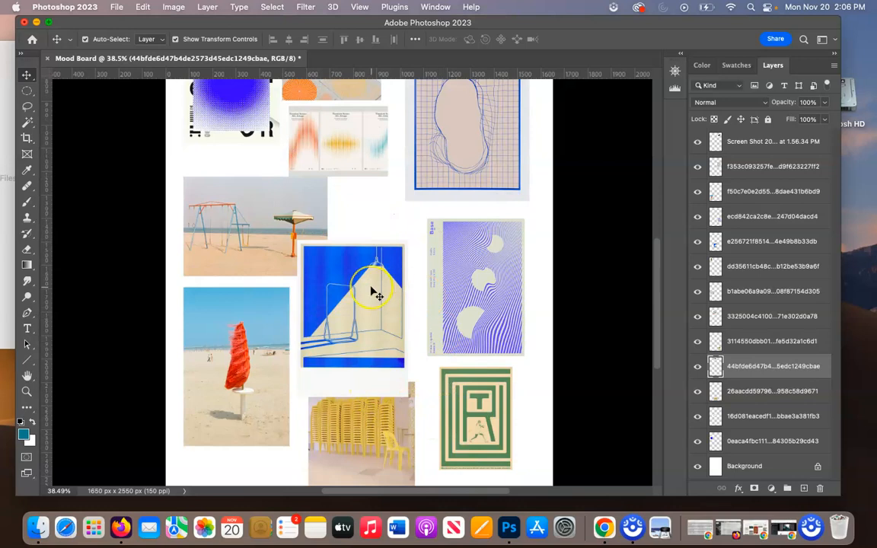
pyautogui.scroll(5, 374, 293)
pyautogui.scroll(-4, 371, 292)
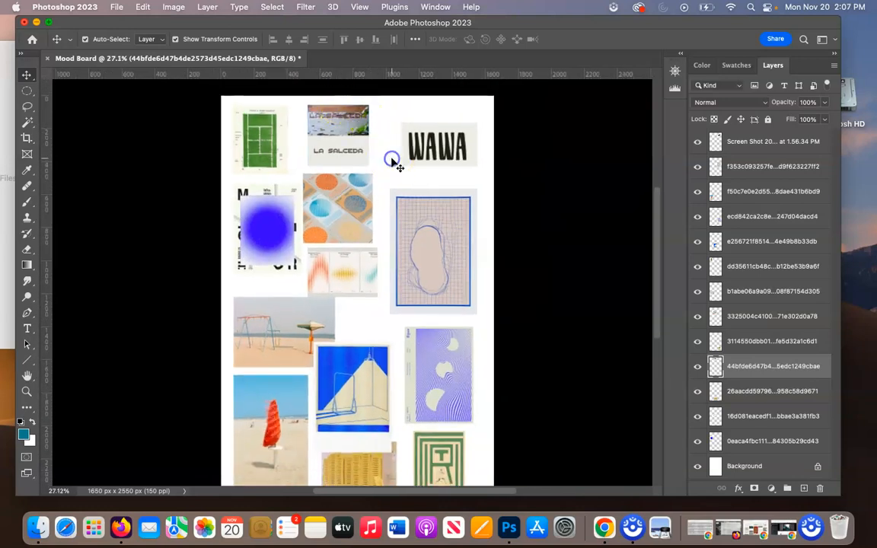
pyautogui.click(395, 162)
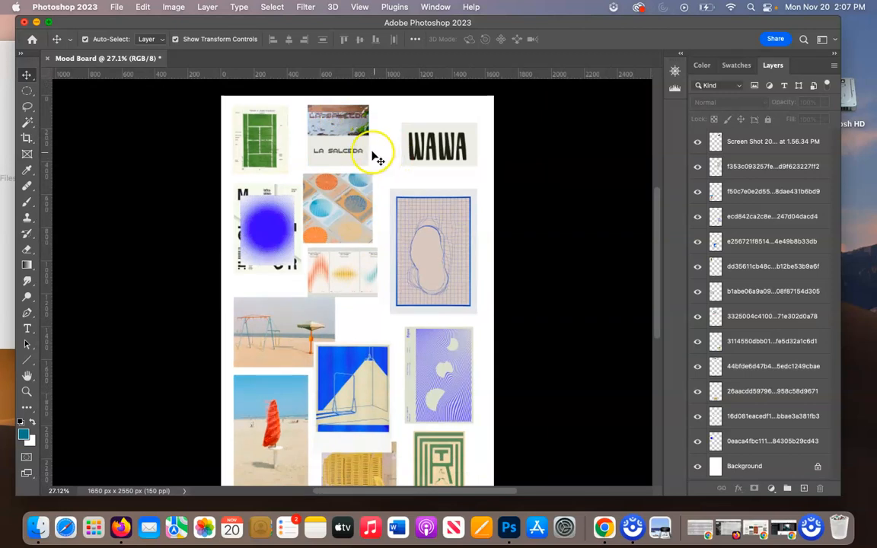
# Erase the photo above the LA SALCEDA lettering using a rectangular marquee with Normal style, then clear the selection.
pyautogui.click(364, 159)
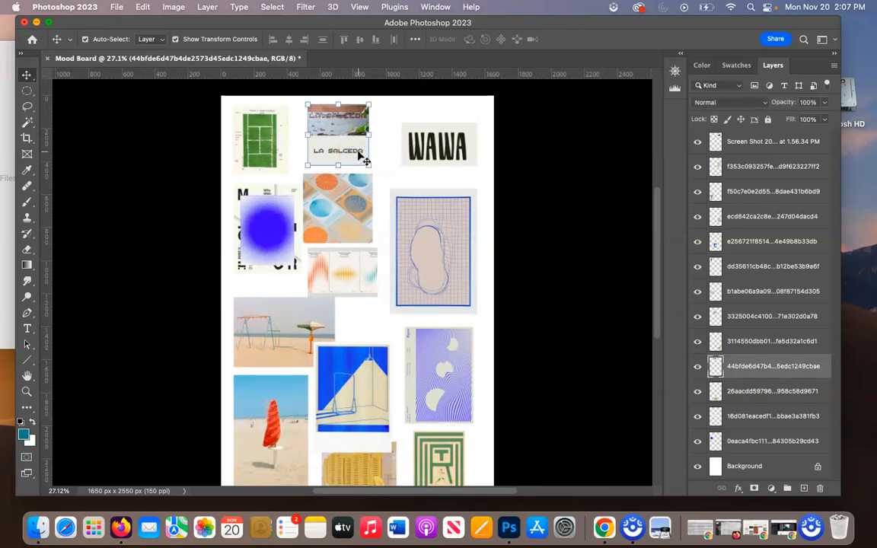
pyautogui.press('m')
pyautogui.moveTo(288, 96); pyautogui.dragTo(344, 113)
pyautogui.click(315, 38)
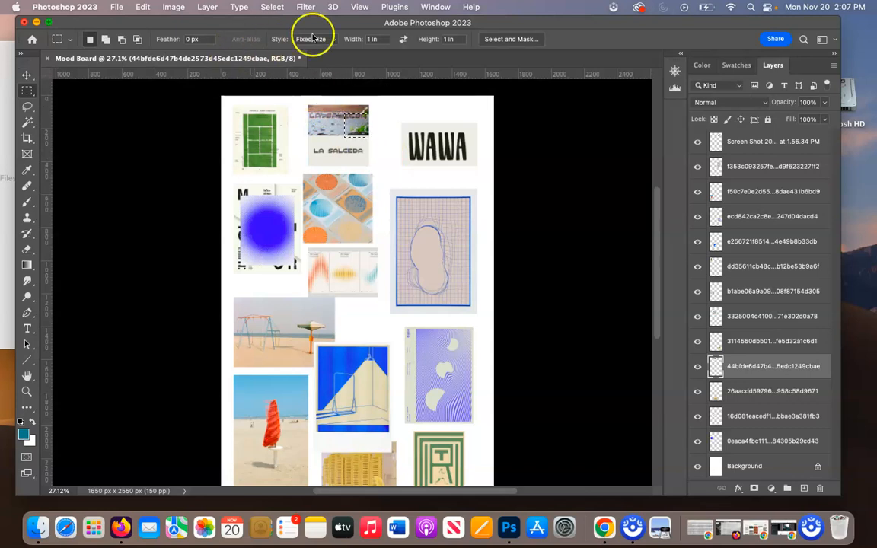
pyautogui.click(324, 15)
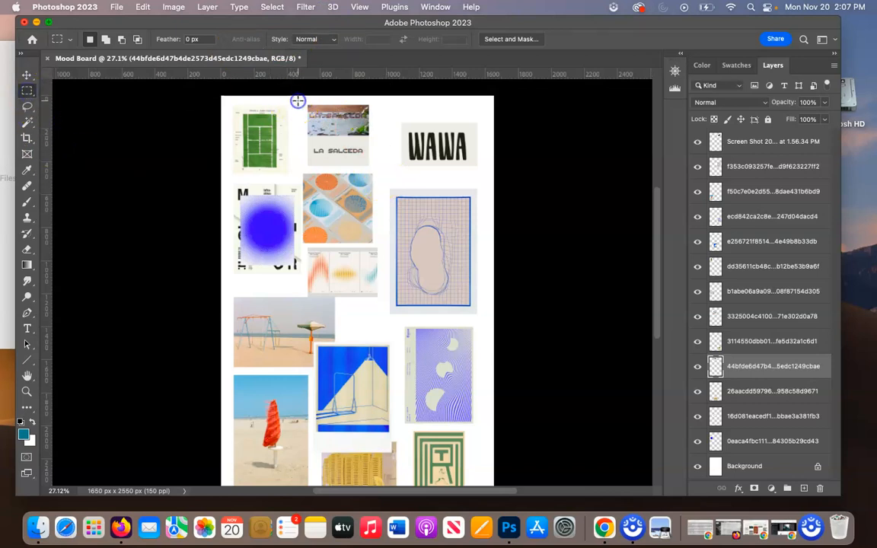
pyautogui.moveTo(298, 100); pyautogui.dragTo(377, 136)
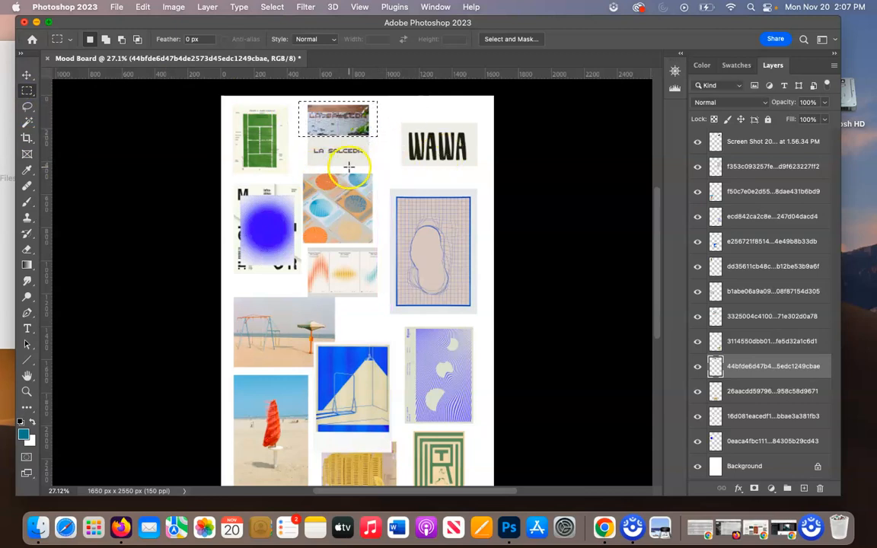
pyautogui.press('Delete')
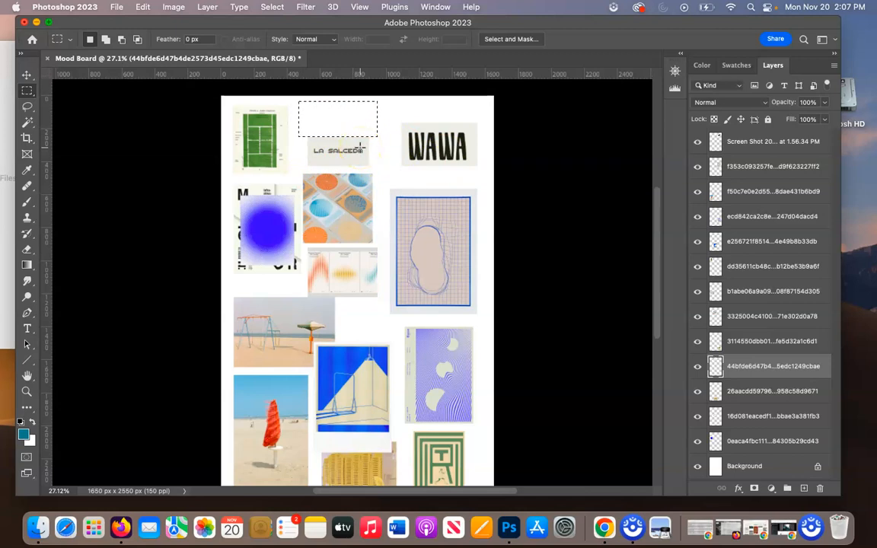
pyautogui.click(360, 149)
pyautogui.press('v')
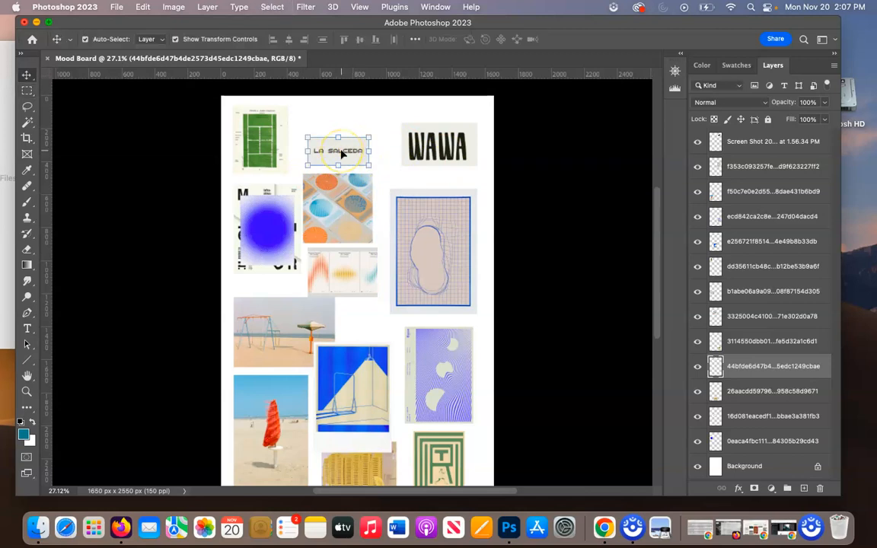
pyautogui.press('Delete')
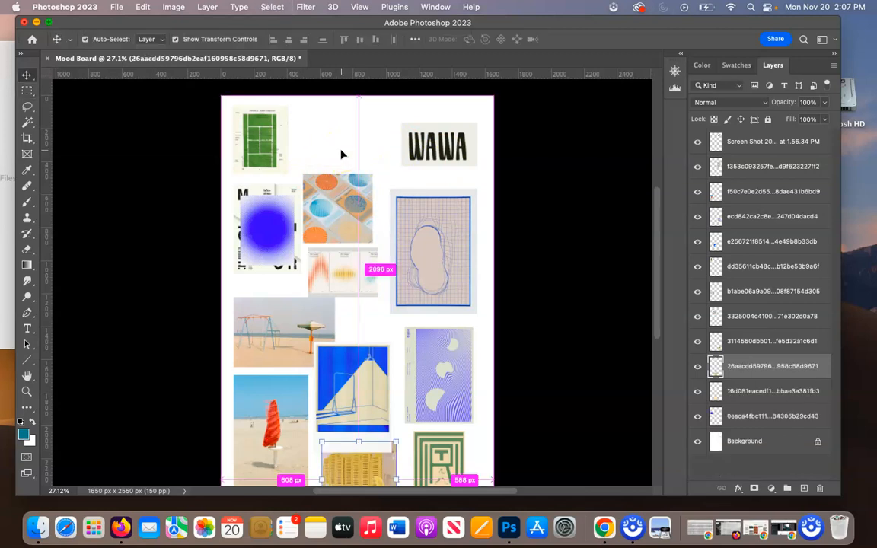
pyautogui.press('super+z')
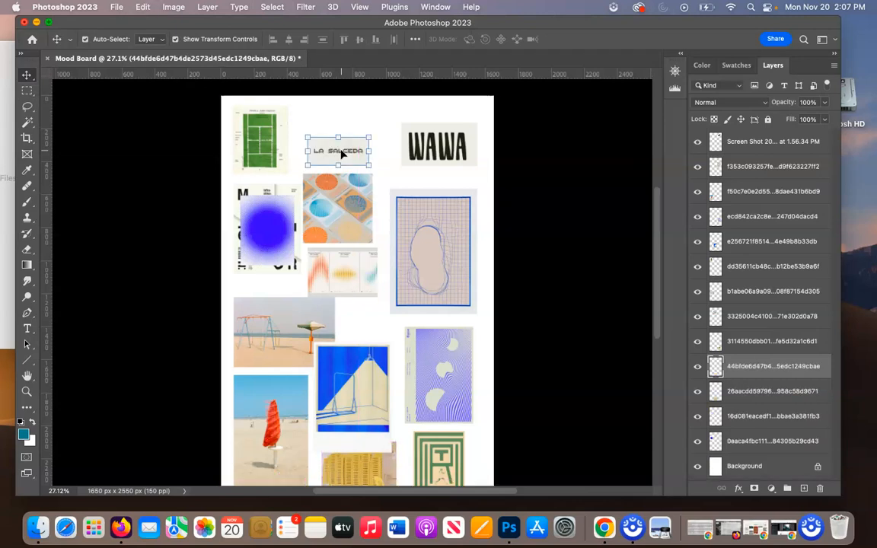
pyautogui.click(378, 129)
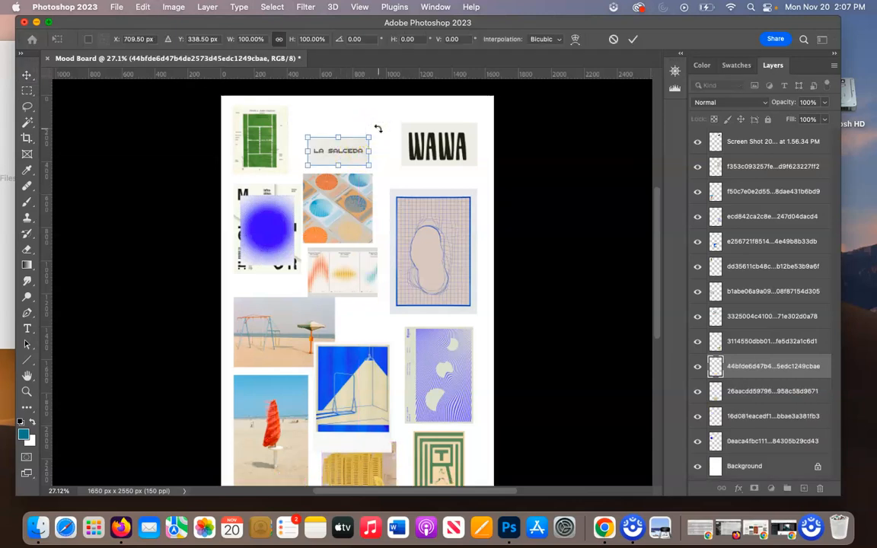
pyautogui.press('Return')
# Move the LA SALCEDA strip beneath the WAWA image and lower the blue grid poster to make room for it.
pyautogui.moveTo(337, 156); pyautogui.dragTo(447, 185)
pyautogui.click(457, 251)
pyautogui.moveTo(458, 251); pyautogui.dragTo(459, 258)
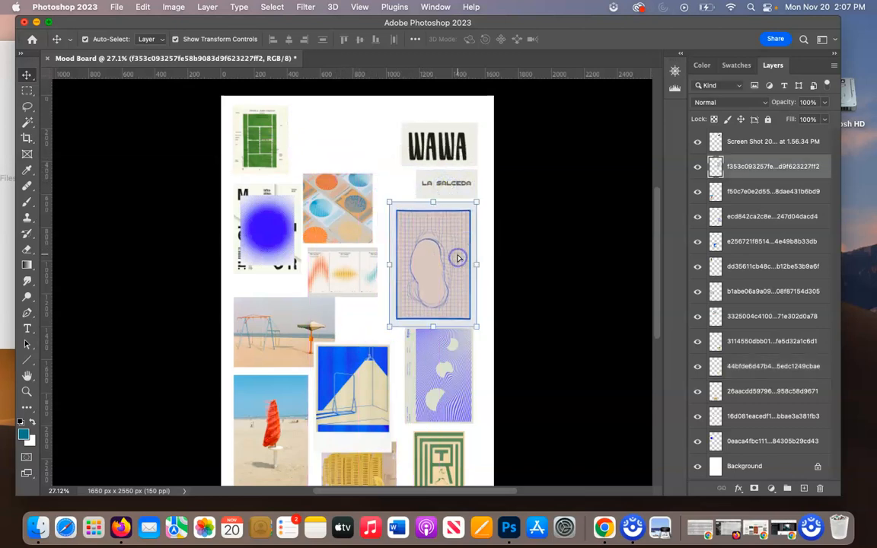
# Shrink the blue grid poster to about the WAWA image's width and shift it slightly right and down.
pyautogui.press('super+t')
pyautogui.moveTo(388, 326); pyautogui.dragTo(400, 308)
pyautogui.press('Return')
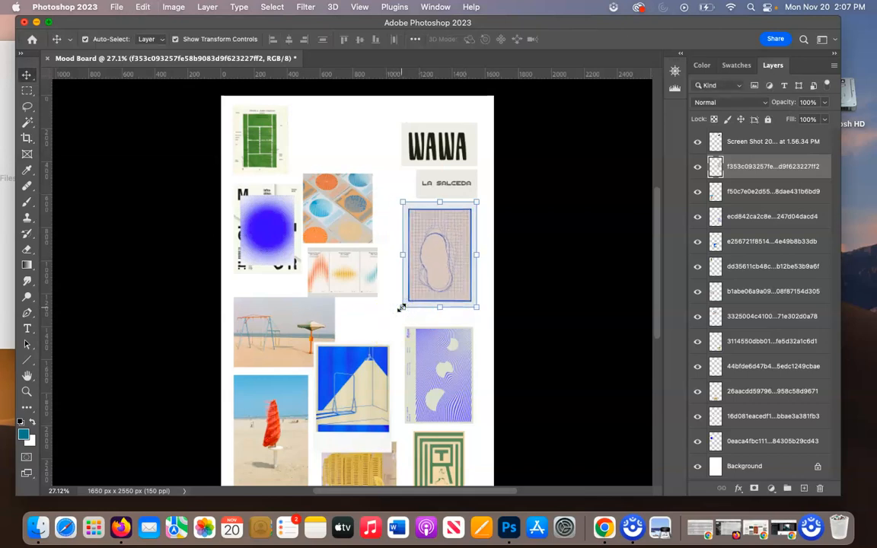
pyautogui.click(478, 335)
pyautogui.moveTo(462, 274); pyautogui.dragTo(469, 278)
# Delete the poster with the blue halftone circle from the mood board.
pyautogui.click(259, 227)
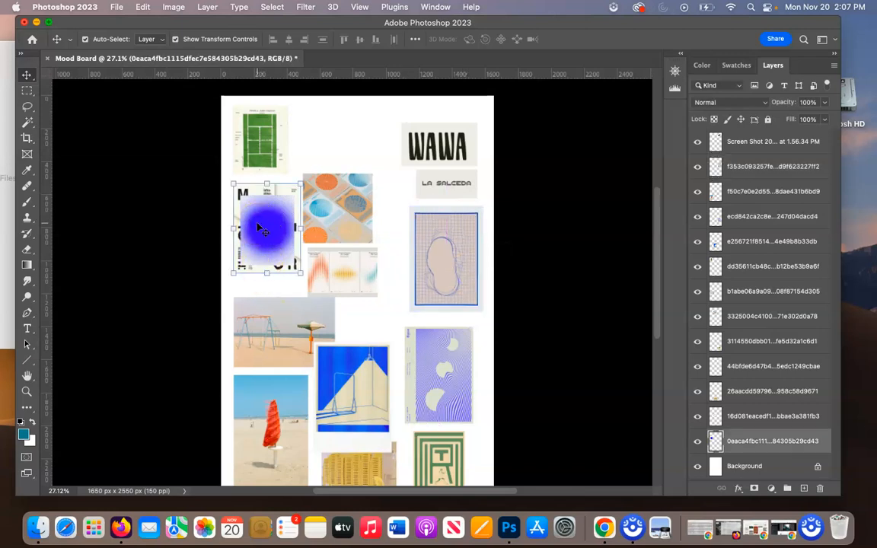
pyautogui.scroll(5, 259, 228)
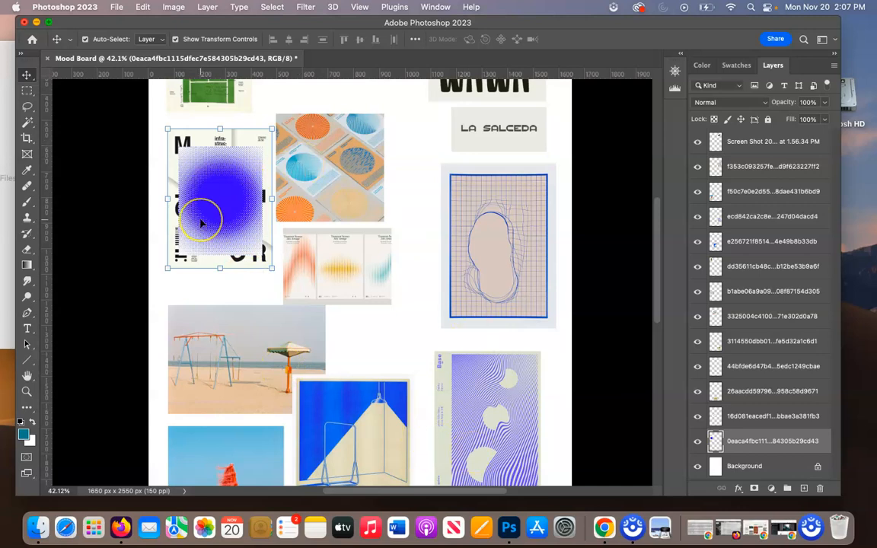
pyautogui.scroll(5, 201, 223)
pyautogui.hscroll(-5, 133, 183)
pyautogui.scroll(3, 133, 183)
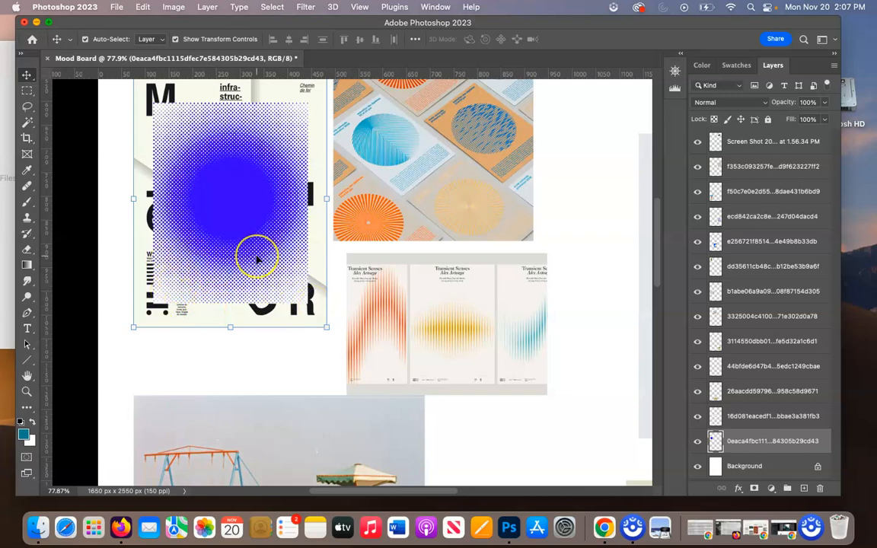
pyautogui.scroll(-2, 257, 260)
pyautogui.scroll(-2, 256, 260)
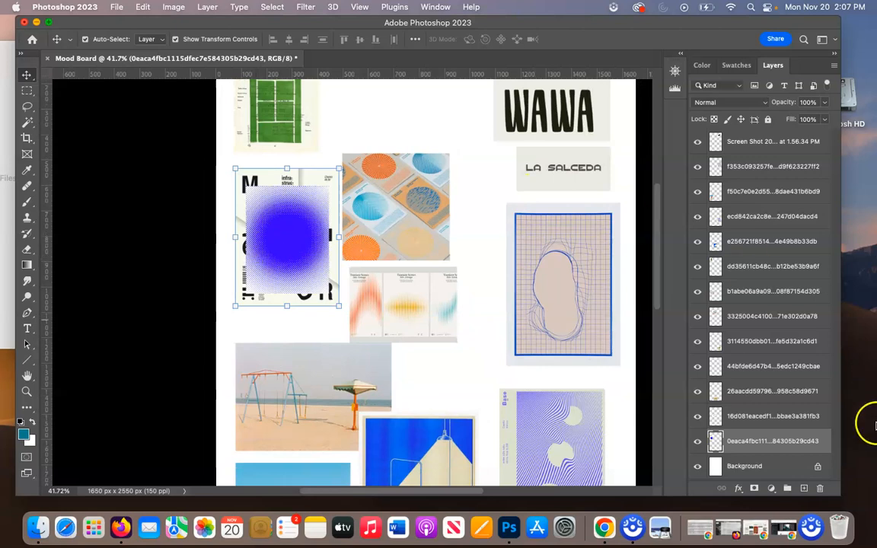
pyautogui.press('BackSpace')
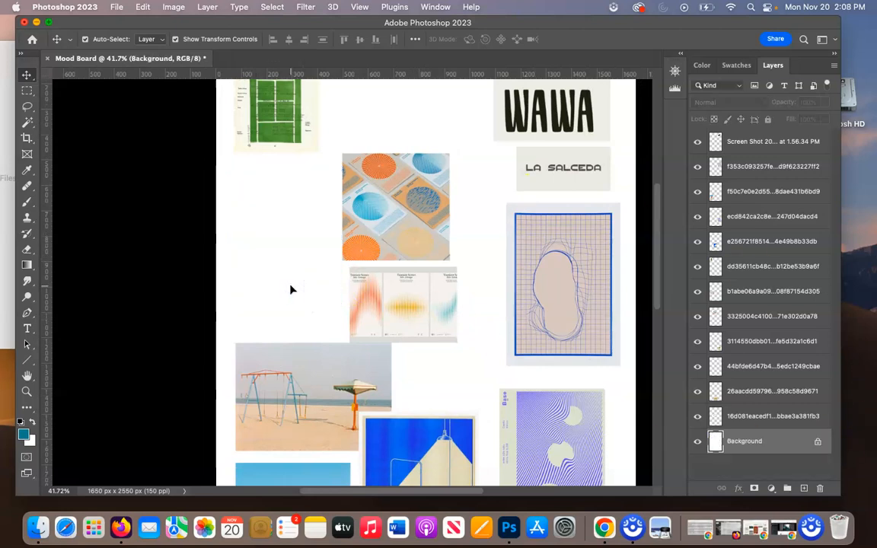
# Lower the tennis court image to just above the swing set photo and place the circle-pattern cards above it.
pyautogui.scroll(1, 291, 290)
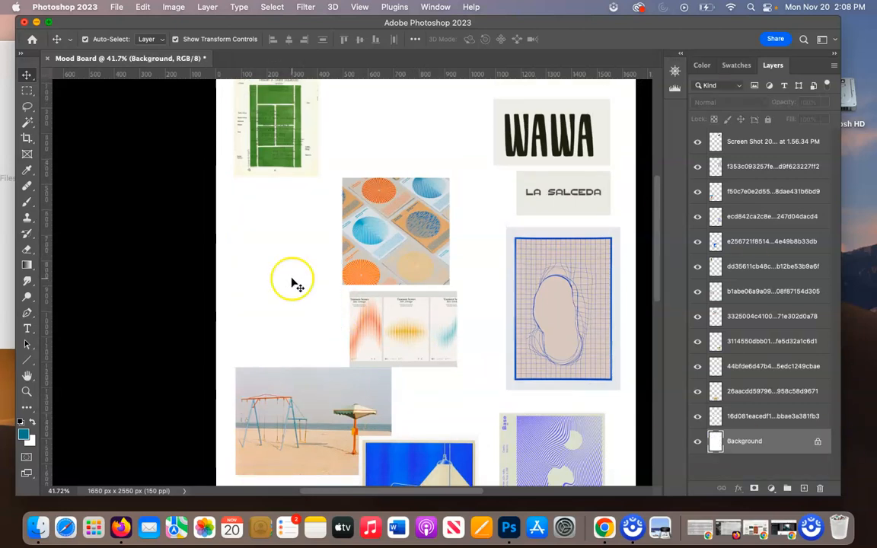
pyautogui.scroll(-4, 292, 282)
pyautogui.scroll(-2, 292, 283)
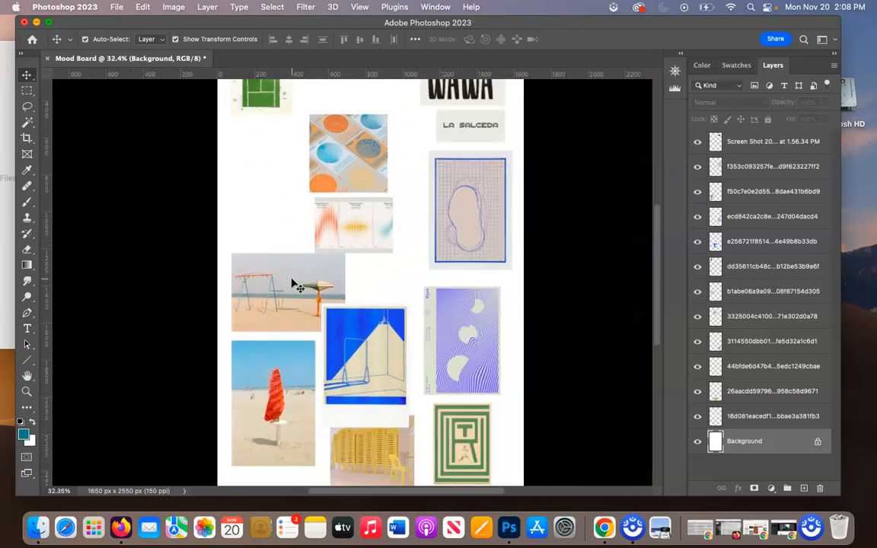
pyautogui.scroll(-2, 293, 284)
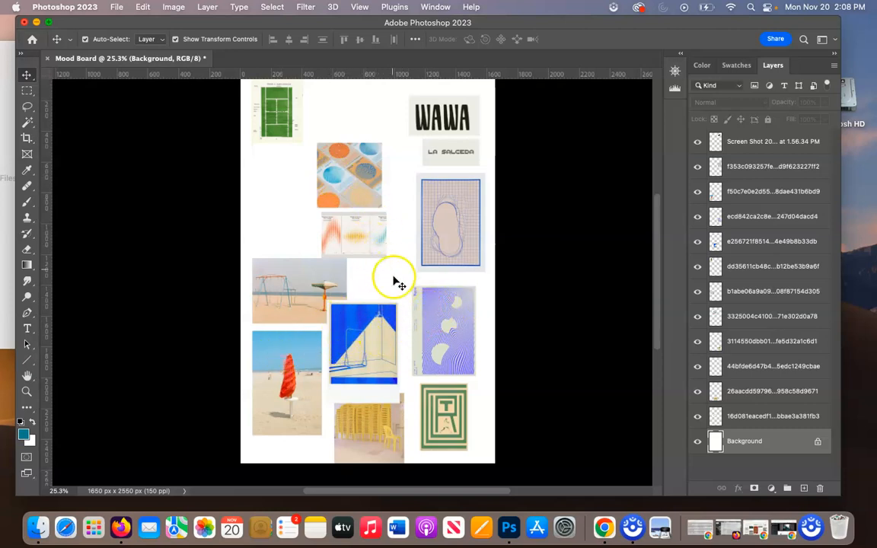
pyautogui.moveTo(279, 131); pyautogui.dragTo(278, 236)
pyautogui.moveTo(363, 178); pyautogui.dragTo(297, 150)
# Enlarge the Transient Senses image to about 137% beside the tennis court and raise the blue swing poster beneath it.
pyautogui.moveTo(364, 242); pyautogui.dragTo(402, 251)
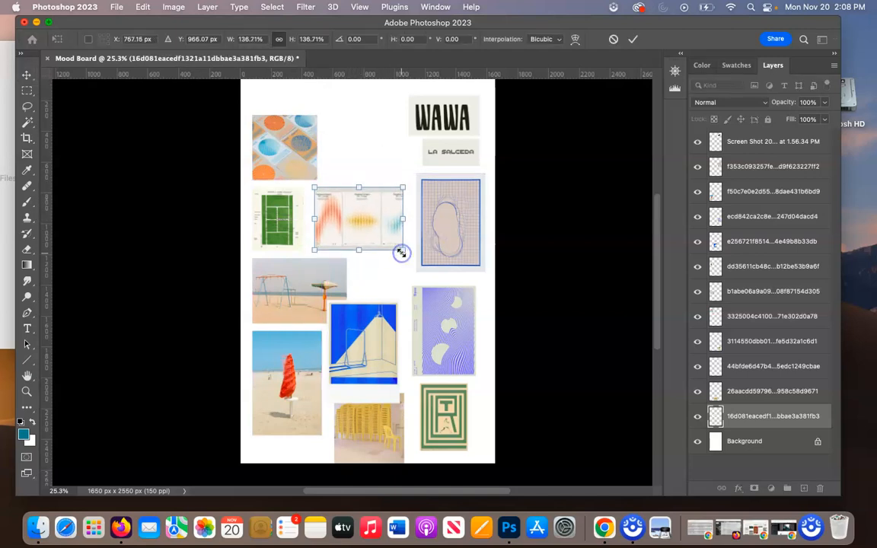
pyautogui.press('Return')
pyautogui.moveTo(367, 330); pyautogui.dragTo(370, 293)
# Shrink the beach swing set photo so it fits beside the blue swing poster without overlapping.
pyautogui.click(300, 307)
pyautogui.moveTo(346, 323); pyautogui.dragTo(326, 310)
pyautogui.press('Return')
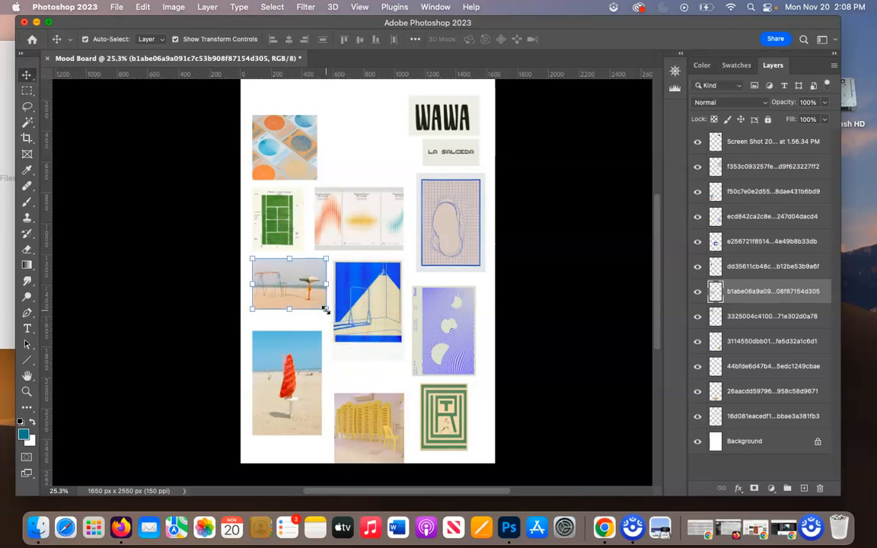
# Raise the red umbrella photo beneath the swing set photo and the yellow chairs image beneath the blue swing poster.
pyautogui.click(361, 381)
pyautogui.moveTo(283, 372); pyautogui.dragTo(284, 357)
pyautogui.moveTo(364, 419); pyautogui.dragTo(410, 390)
# Erase the blank strip at the bottom of the blue swing poster with a rectangular marquee, then clear the selection.
pyautogui.click(354, 355)
pyautogui.press('m')
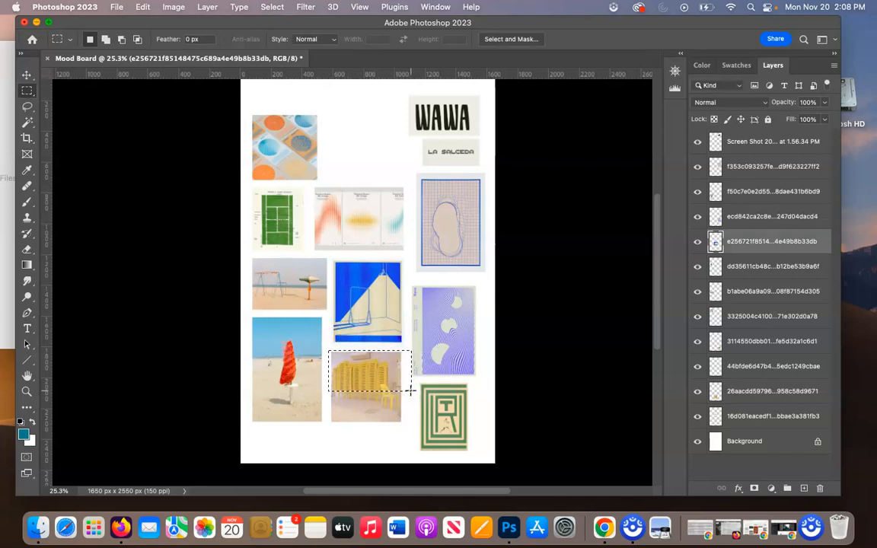
pyautogui.press('super+d')
pyautogui.press('v')
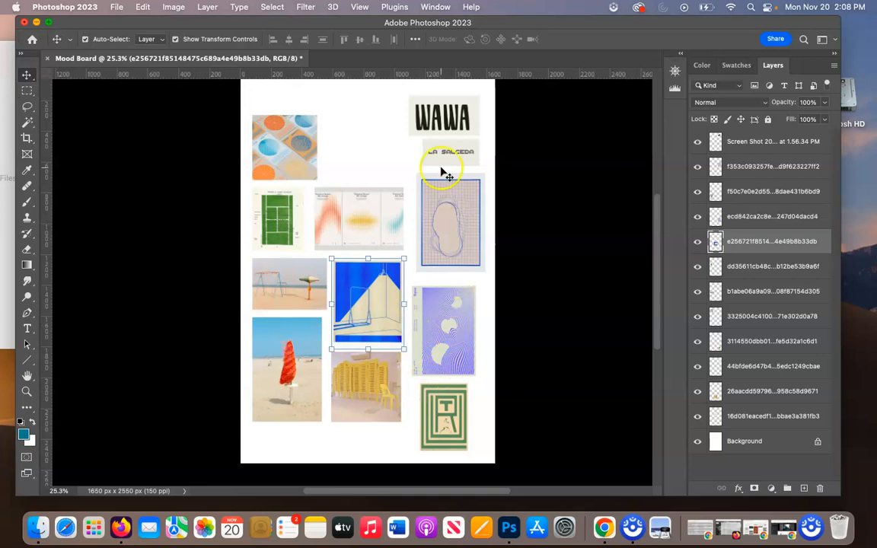
# Arrange WAWA and LA SALCEDA in a row beside the circle-pattern cards, and raise the purple wave and green TR posters.
pyautogui.moveTo(438, 122); pyautogui.dragTo(357, 165)
pyautogui.moveTo(450, 150); pyautogui.dragTo(435, 151)
pyautogui.click(450, 304)
pyautogui.moveTo(451, 305); pyautogui.dragTo(450, 290)
pyautogui.click(449, 421)
pyautogui.moveTo(450, 421); pyautogui.dragTo(446, 406)
# Lower the yellow chairs, red umbrella, swing set and tennis court images slightly to even out the spacing.
pyautogui.moveTo(386, 406); pyautogui.dragTo(387, 419)
pyautogui.click(442, 403)
pyautogui.moveTo(282, 388); pyautogui.dragTo(281, 402)
pyautogui.moveTo(294, 280); pyautogui.dragTo(293, 294)
pyautogui.moveTo(278, 237); pyautogui.dragTo(278, 252)
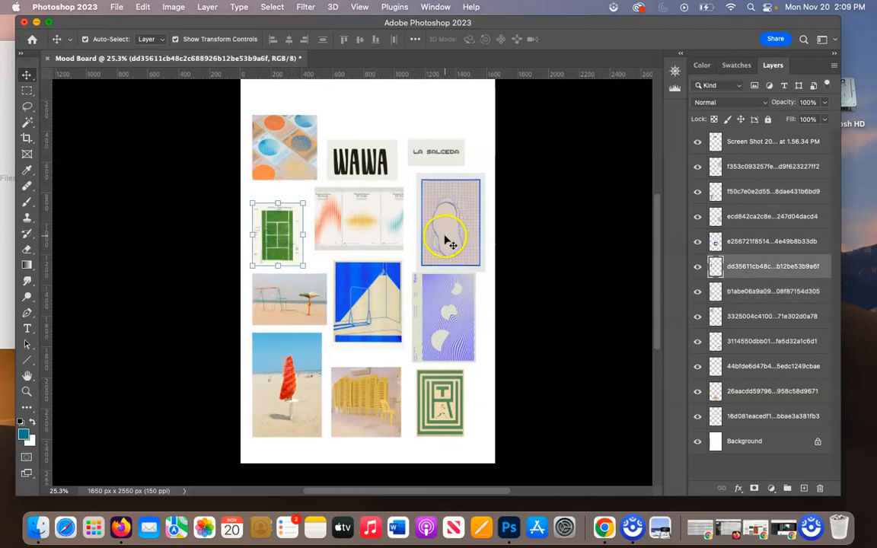
# Shift the purple wave poster and the green TR poster slightly right and down beneath the blue grid poster.
pyautogui.moveTo(456, 313); pyautogui.dragTo(460, 316)
pyautogui.moveTo(450, 400); pyautogui.dragTo(453, 408)
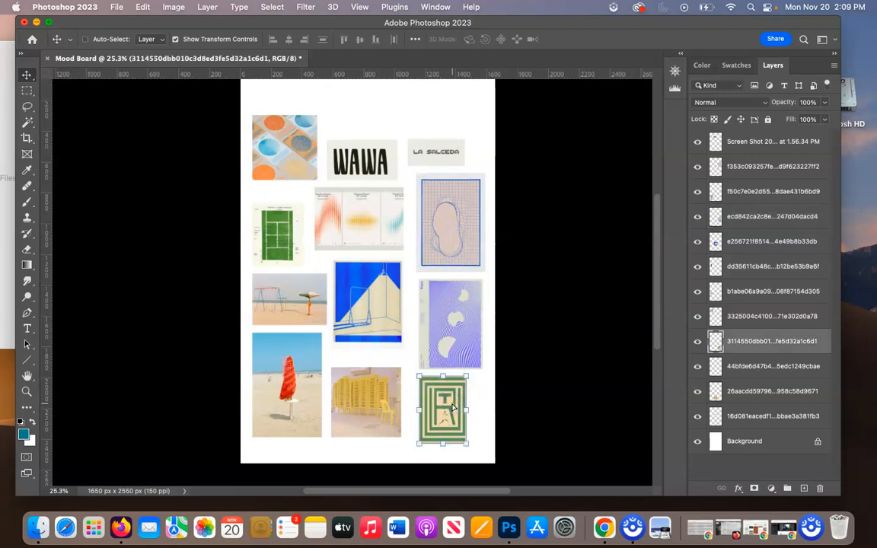
# Rotate the green TR poster 90° clockwise.
pyautogui.press('super+t')
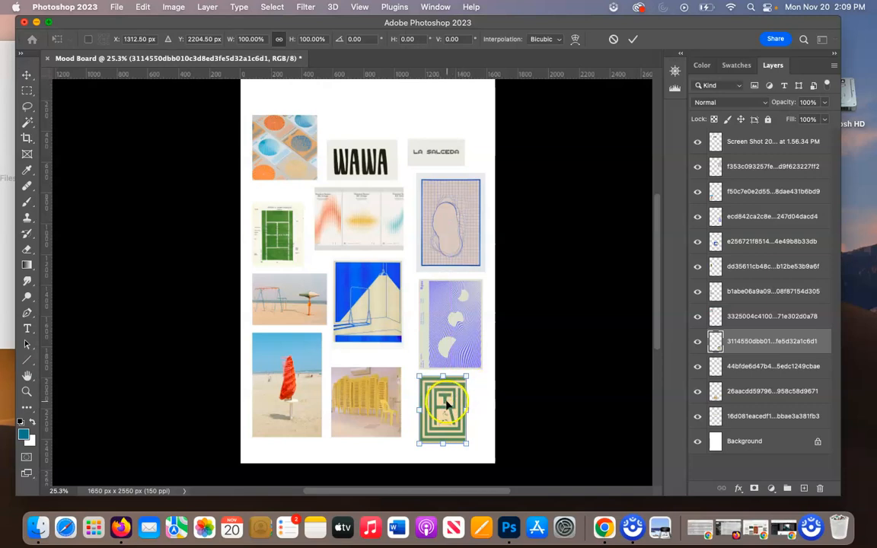
pyautogui.rightClick(447, 405)
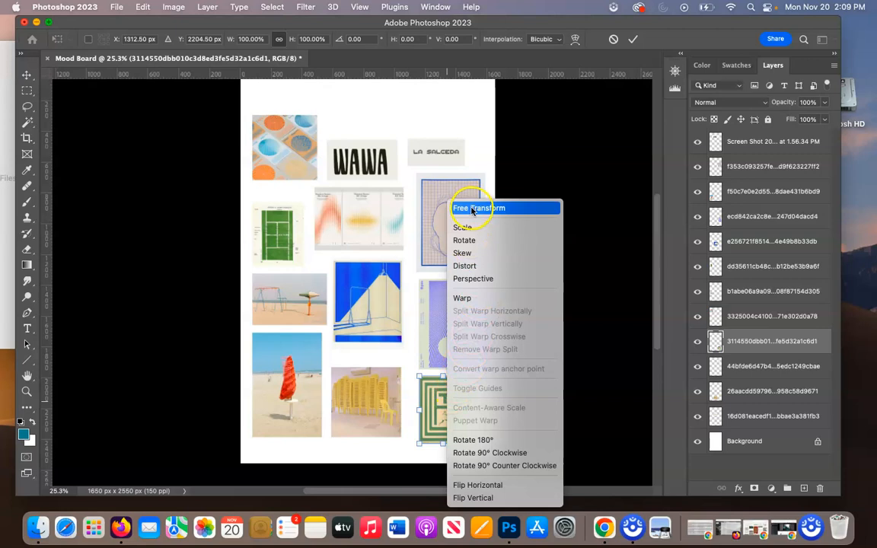
pyautogui.click(486, 455)
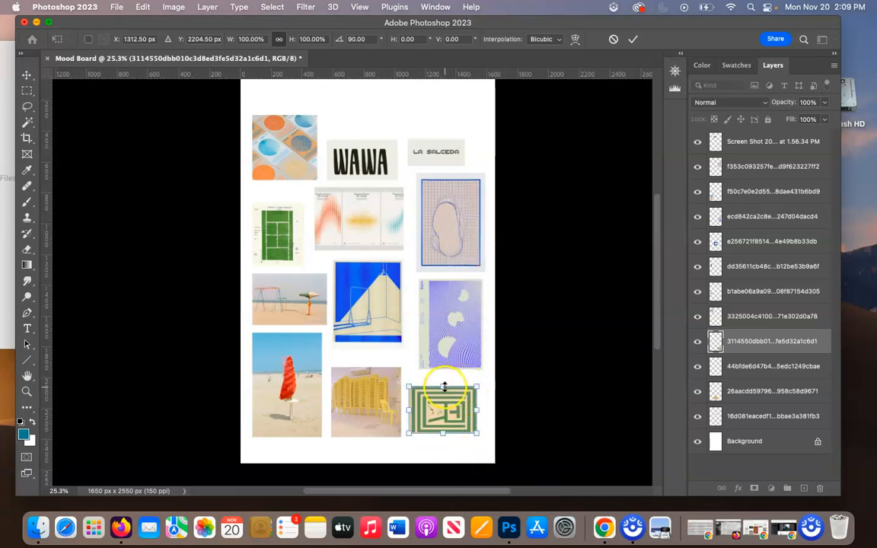
# Stretch the rotated green TR poster vertically, upward to 123.79% and then downward to 106.19%.
pyautogui.moveTo(443, 387); pyautogui.dragTo(443, 376)
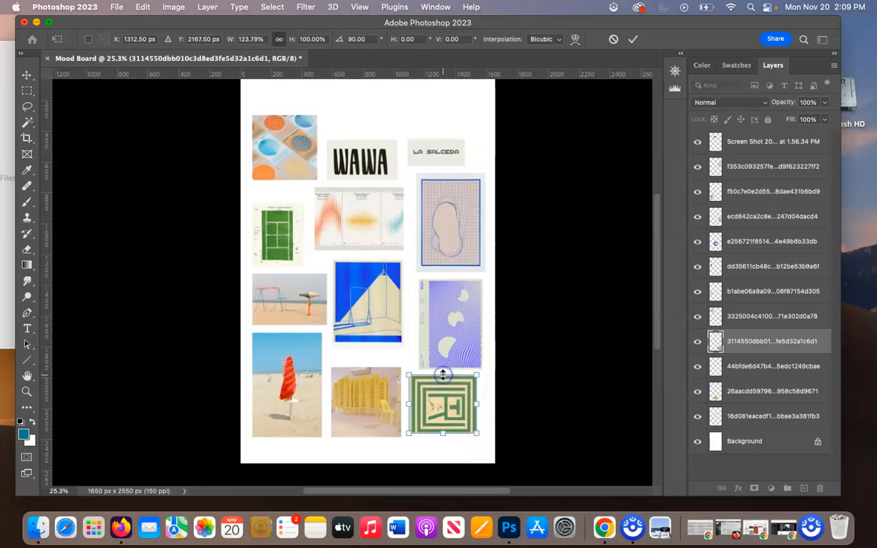
pyautogui.doubleClick(460, 407)
pyautogui.click(443, 433)
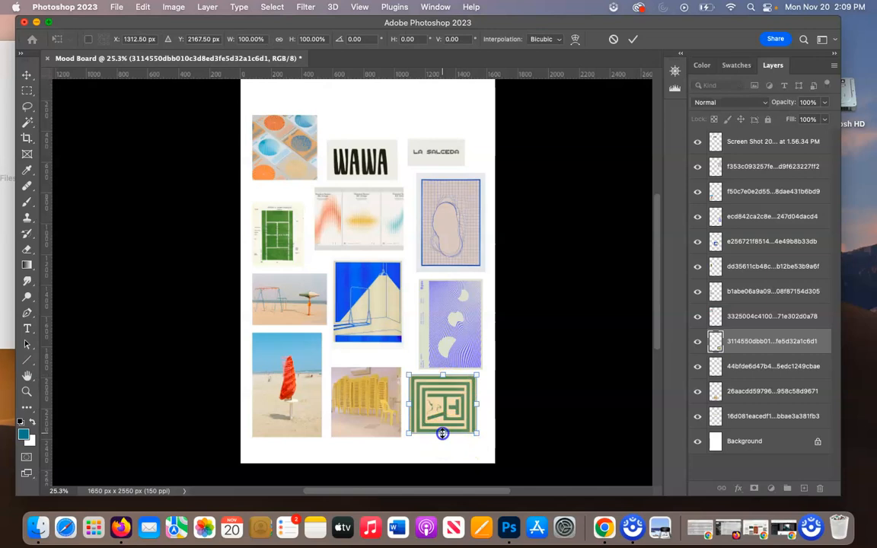
pyautogui.moveTo(443, 436); pyautogui.dragTo(441, 438)
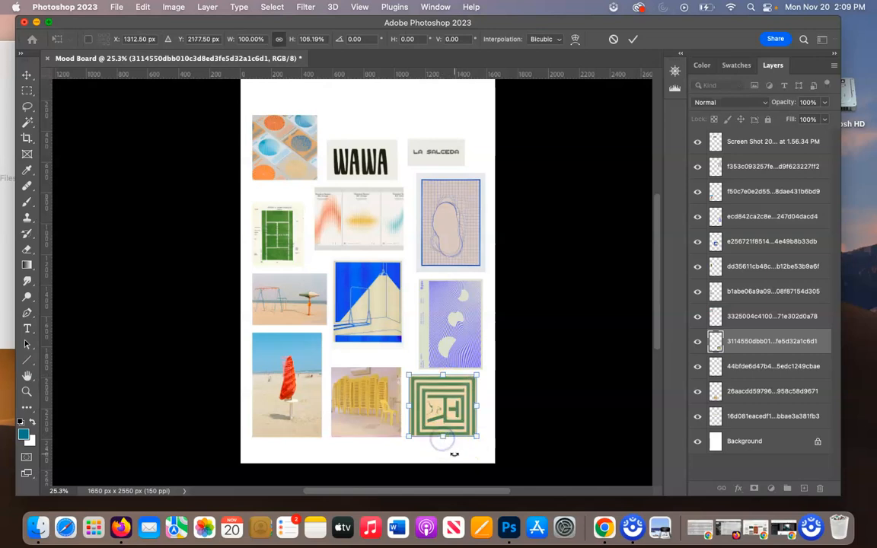
pyautogui.click(454, 452)
pyautogui.click(454, 443)
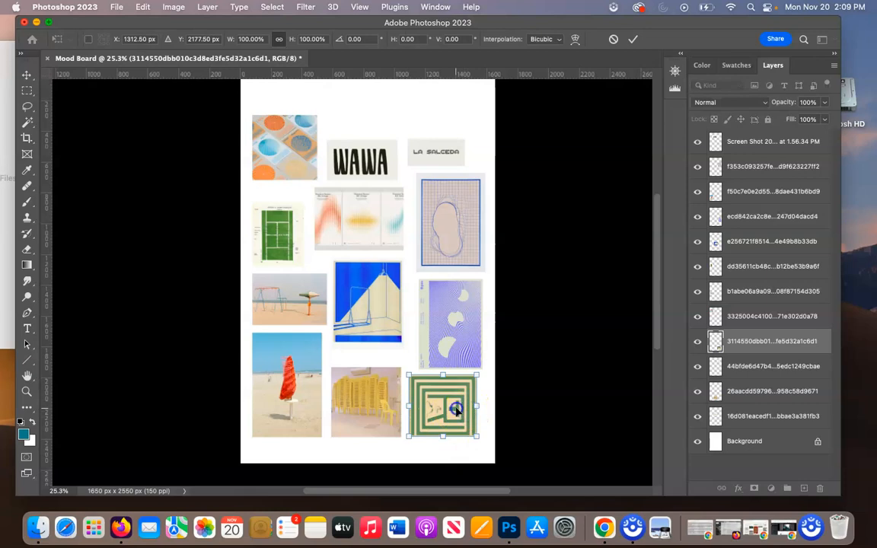
pyautogui.moveTo(458, 409); pyautogui.dragTo(463, 409)
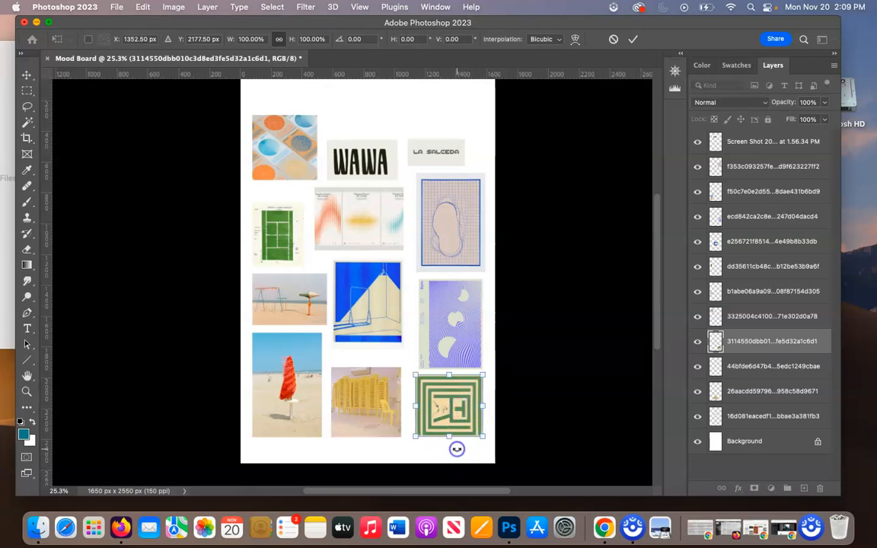
pyautogui.press('Escape')
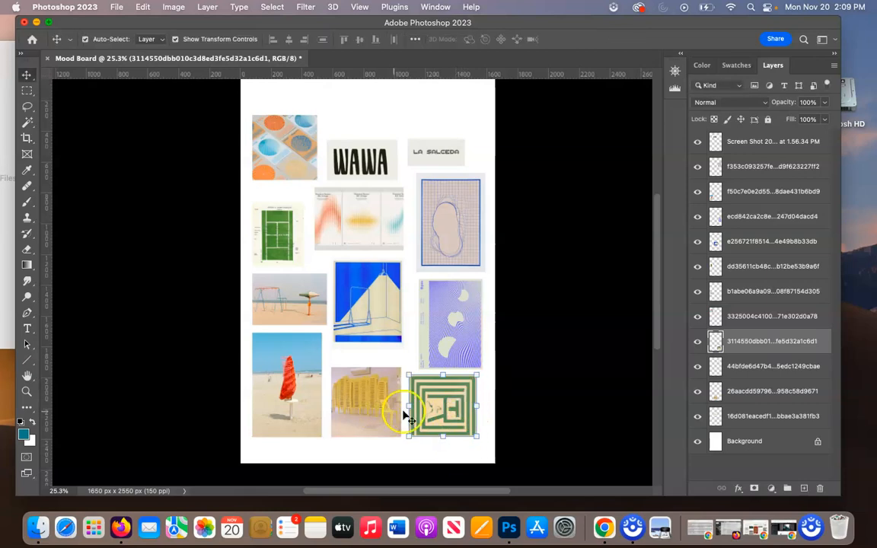
# Nudge the rotated green TR poster slightly right beneath the purple wave poster.
pyautogui.hotkey('shift', 'Right')
pyautogui.press('super+t')
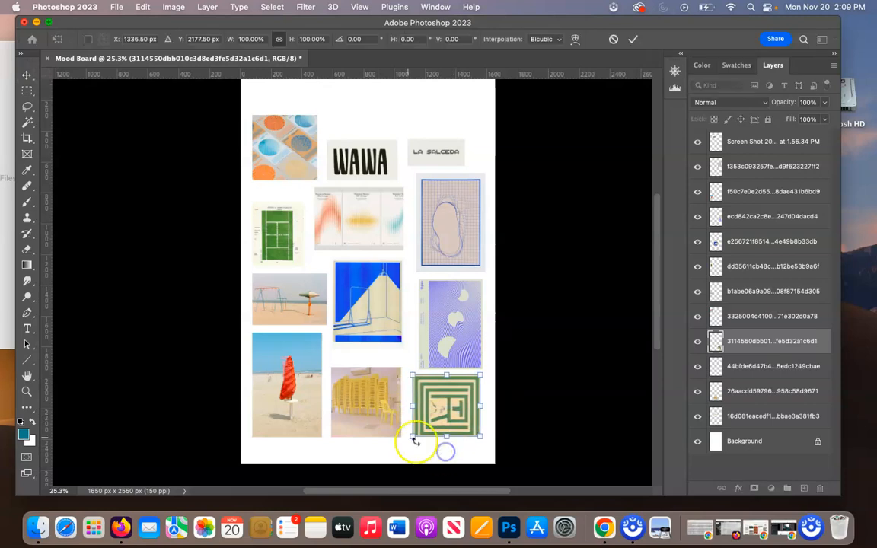
pyautogui.press('Return')
# Lower the blue swing poster, the three-panel gradient poster, the WAWA image and the orange-and-blue circles image slightly to tighten the spacing.
pyautogui.click(377, 421)
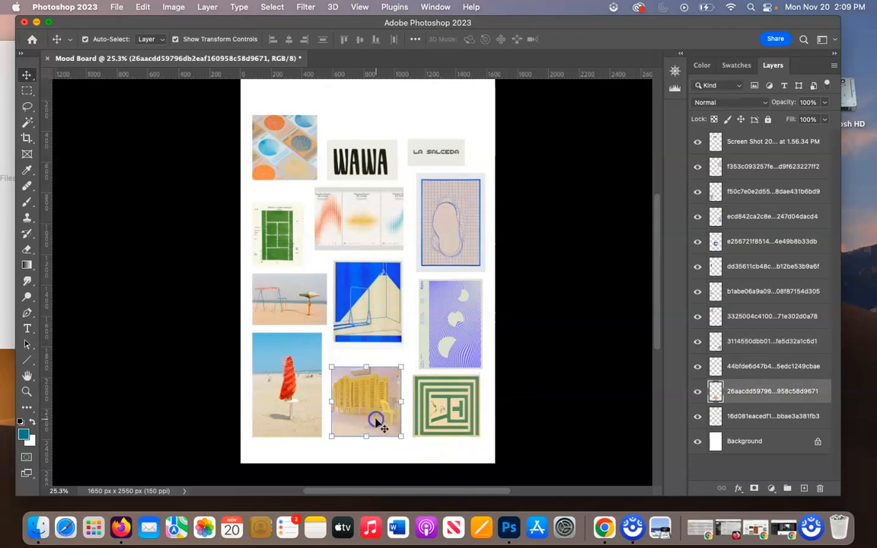
pyautogui.moveTo(369, 327); pyautogui.dragTo(363, 341)
pyautogui.moveTo(368, 226); pyautogui.dragTo(364, 236)
pyautogui.press('super+t')
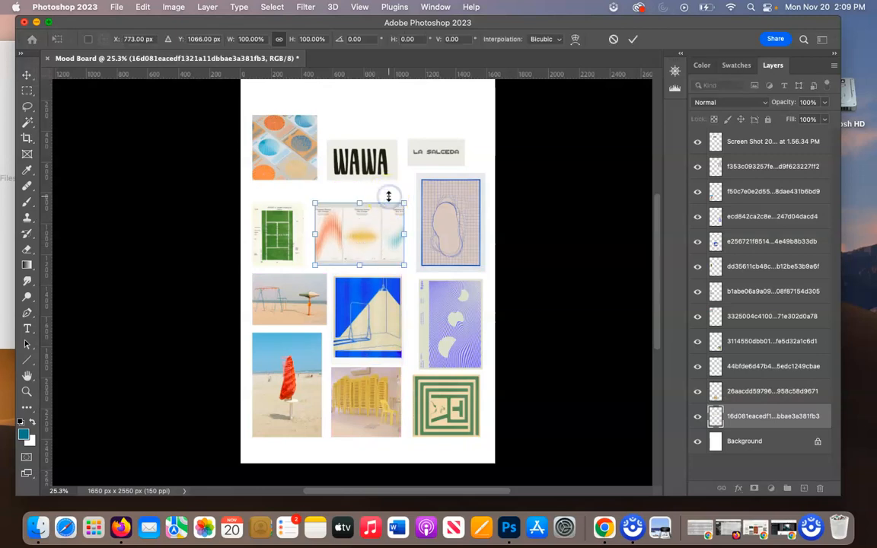
pyautogui.click(376, 171)
pyautogui.moveTo(369, 162)
pyautogui.mouseDown()
pyautogui.moveTo(373, 189)
pyautogui.moveTo(373, 177)
pyautogui.mouseUp()
pyautogui.moveTo(289, 162); pyautogui.dragTo(292, 171)
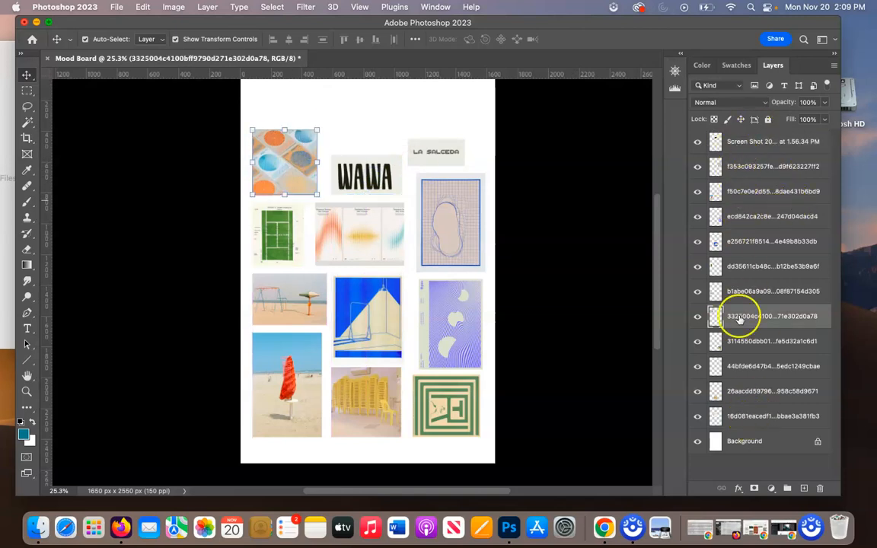
# Rearrange the upper rows: tennis court above the blue grid poster, LA SALCEDA beneath the lowered circles image, gradient poster slightly right.
pyautogui.moveTo(439, 153); pyautogui.dragTo(373, 193)
pyautogui.press('Escape')
pyautogui.click(274, 227)
pyautogui.press('Escape')
pyautogui.moveTo(288, 209); pyautogui.dragTo(466, 109)
pyautogui.moveTo(290, 174); pyautogui.dragTo(292, 210)
pyautogui.moveTo(373, 233); pyautogui.dragTo(396, 226)
pyautogui.click(379, 169)
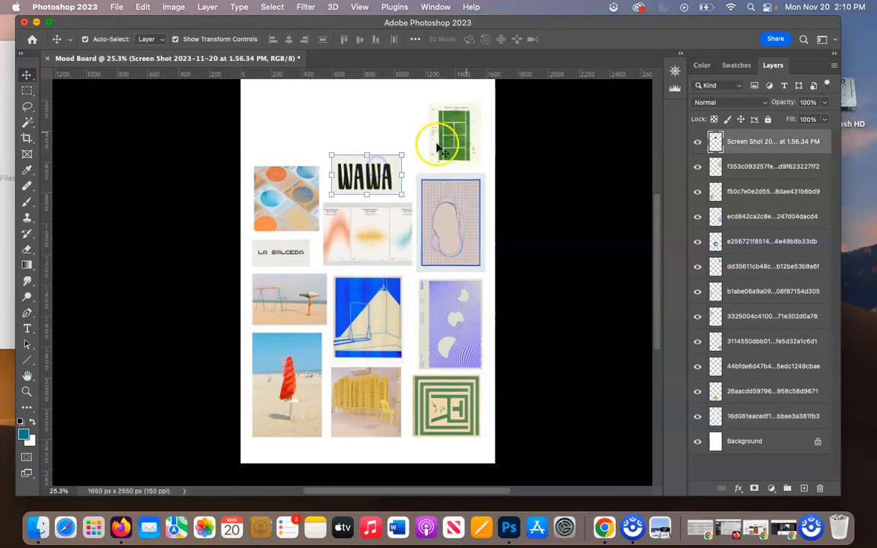
# Delete the green tennis court image from above the blue grid poster.
pyautogui.click(411, 119)
pyautogui.click(451, 142)
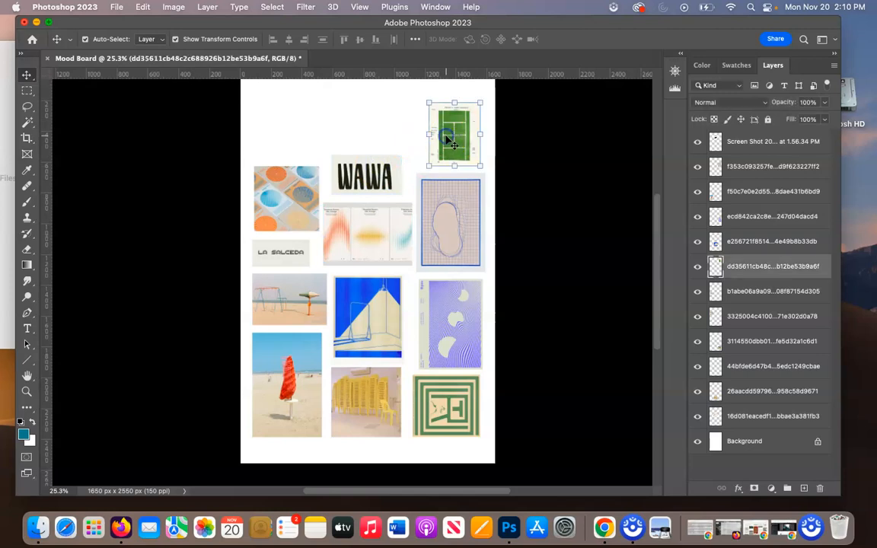
pyautogui.press('Delete')
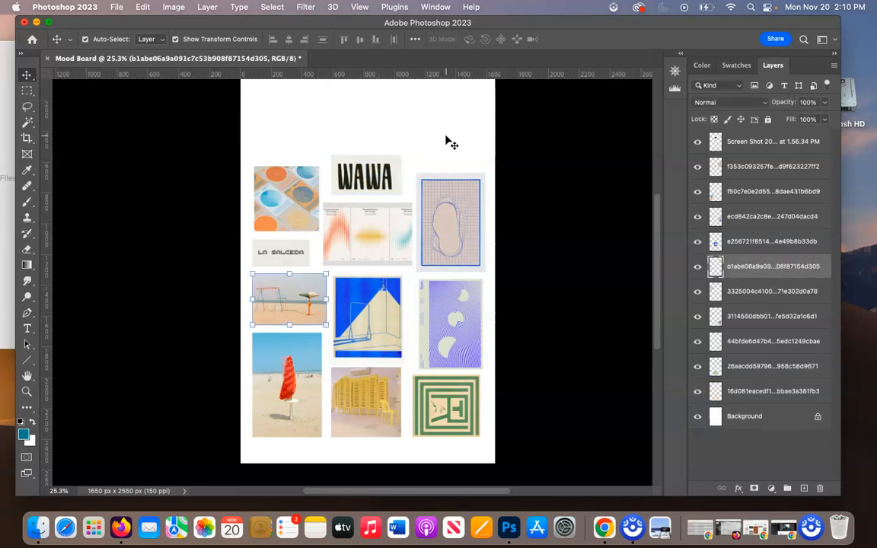
# Enlarge the blue grid poster up and to the left until its top edge aligns with the WAWA image.
pyautogui.click(462, 188)
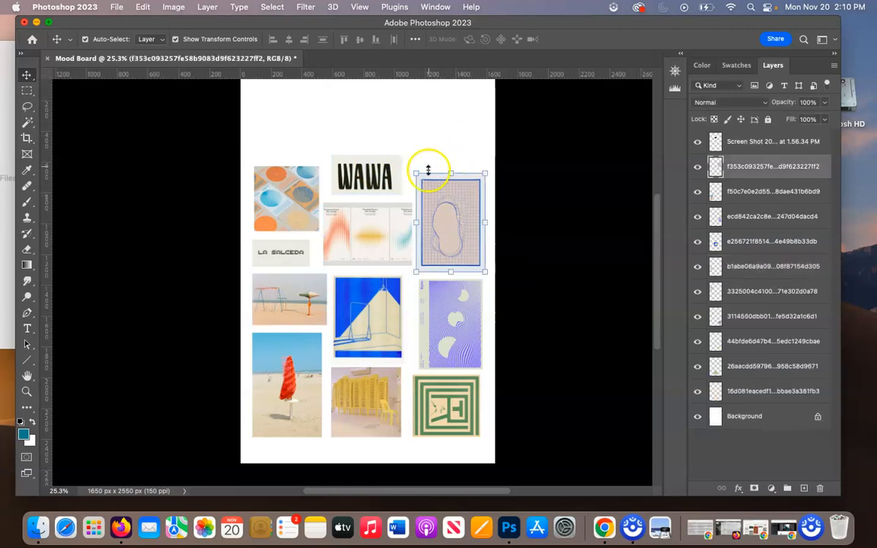
pyautogui.moveTo(415, 171); pyautogui.dragTo(414, 159)
pyautogui.moveTo(409, 155); pyautogui.dragTo(405, 152)
pyautogui.press('Return')
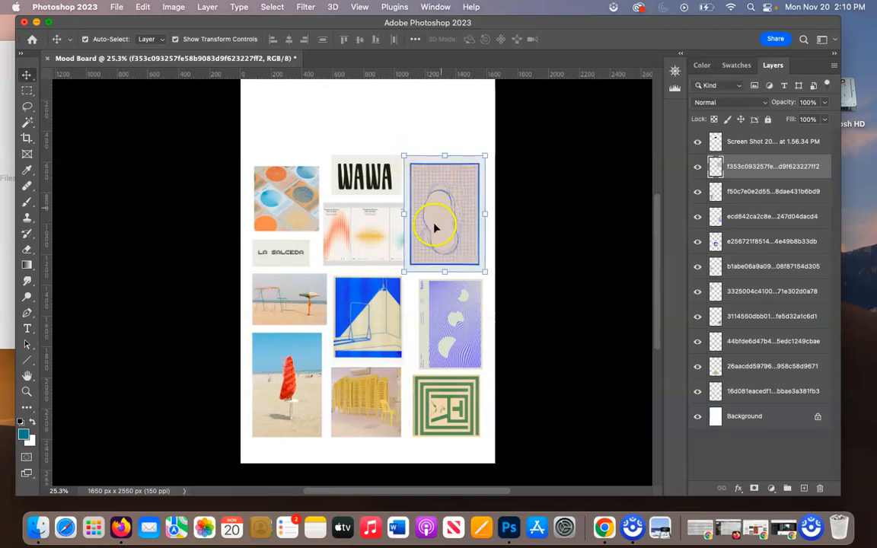
# Narrow the enlarged blue grid poster from its left edge to about 82% width, keeping its height.
pyautogui.moveTo(404, 215); pyautogui.dragTo(420, 217)
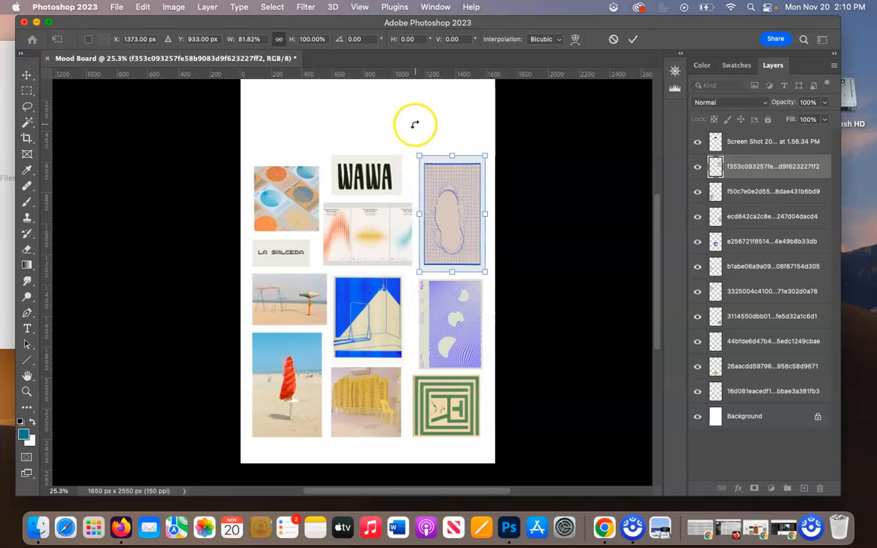
pyautogui.press('Escape')
pyautogui.click(456, 217)
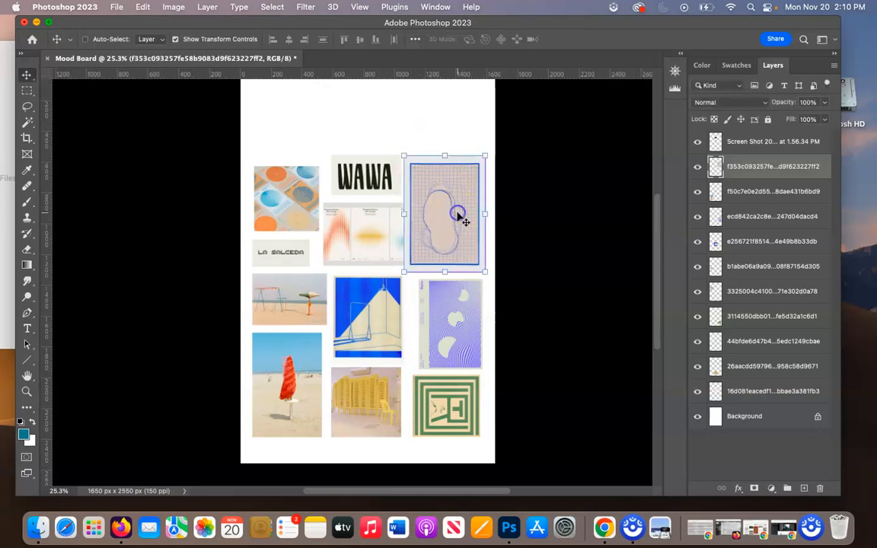
pyautogui.hotkey('ctrl', 't')
pyautogui.moveTo(413, 215); pyautogui.dragTo(418, 210)
pyautogui.press('Return')
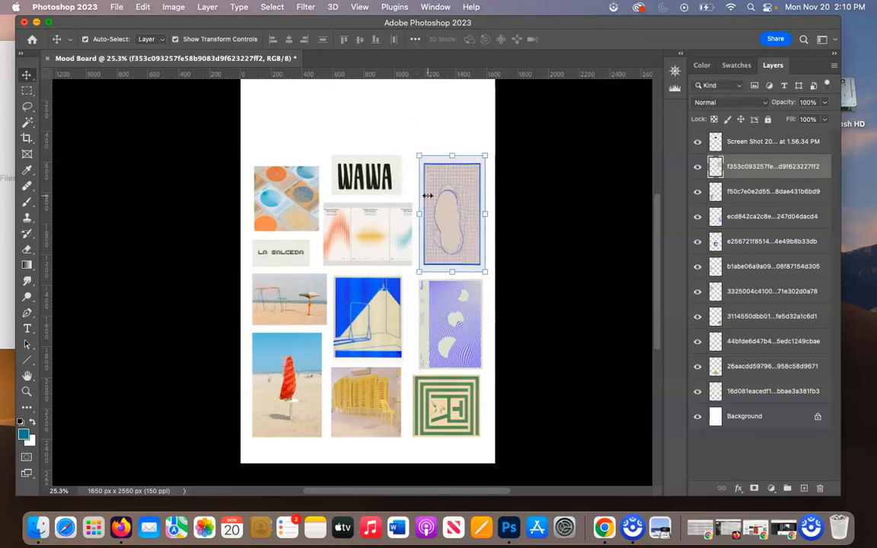
# Align the circles image with the top of the WAWA image and stretch it to 114.93% width and 121.09% height.
pyautogui.click(288, 177)
pyautogui.moveTo(288, 178); pyautogui.dragTo(287, 168)
pyautogui.hotkey('ctrl', 't')
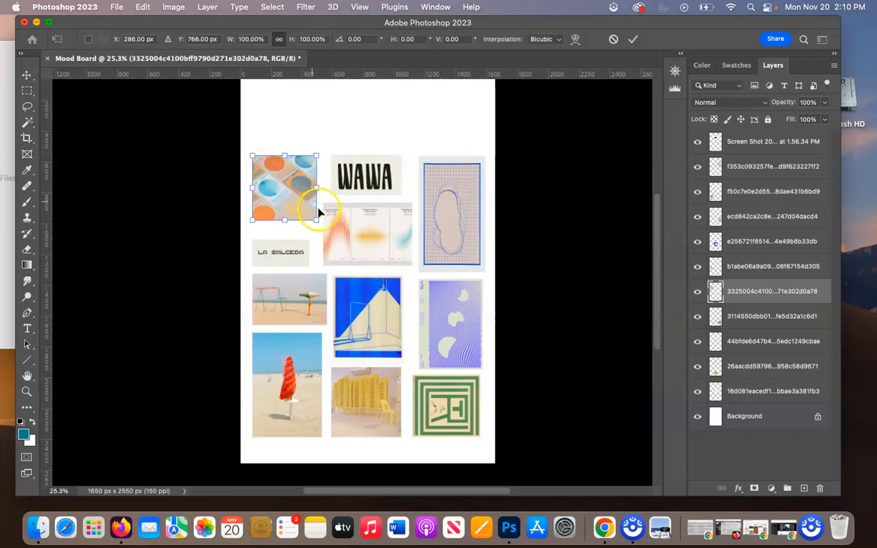
pyautogui.moveTo(317, 220); pyautogui.dragTo(326, 233)
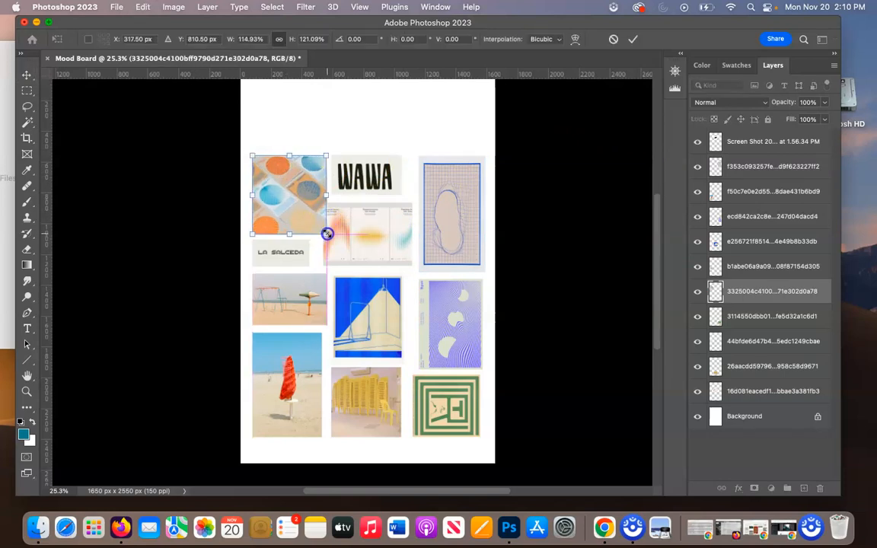
pyautogui.press('Return')
# Cut away the lower-right corner of the circles image where it overlaps the three-panel gradient poster, using a rectangular selection.
pyautogui.click(351, 240)
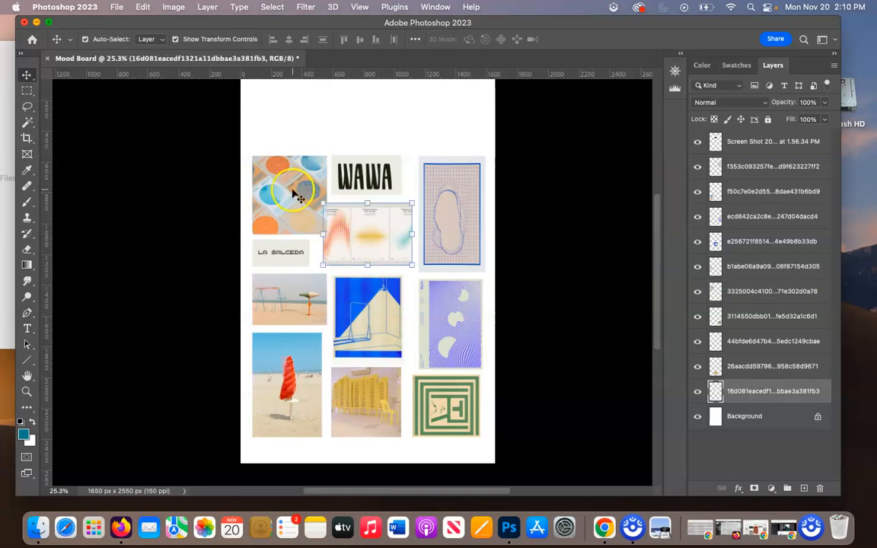
pyautogui.click(294, 190)
pyautogui.press('m')
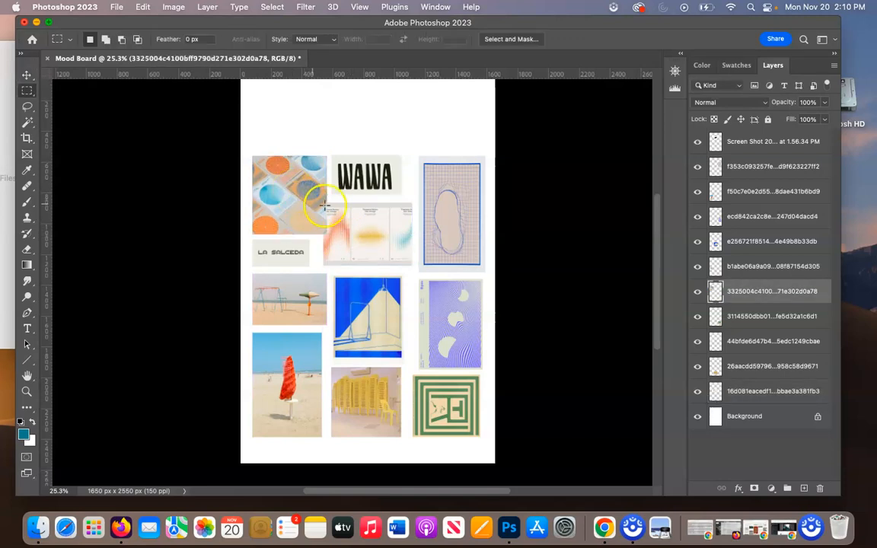
pyautogui.moveTo(335, 199); pyautogui.dragTo(315, 241)
pyautogui.scroll(3, 327, 198)
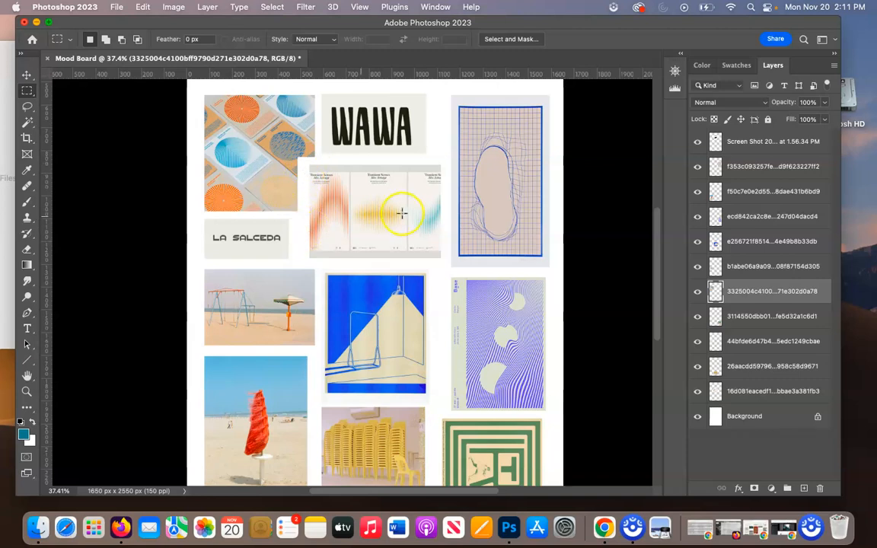
pyautogui.scroll(-3, 391, 202)
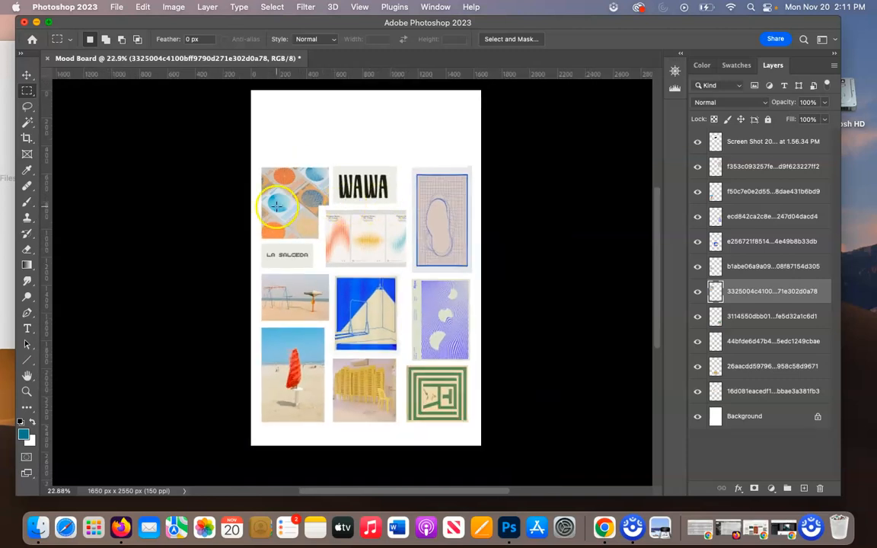
pyautogui.press('v')
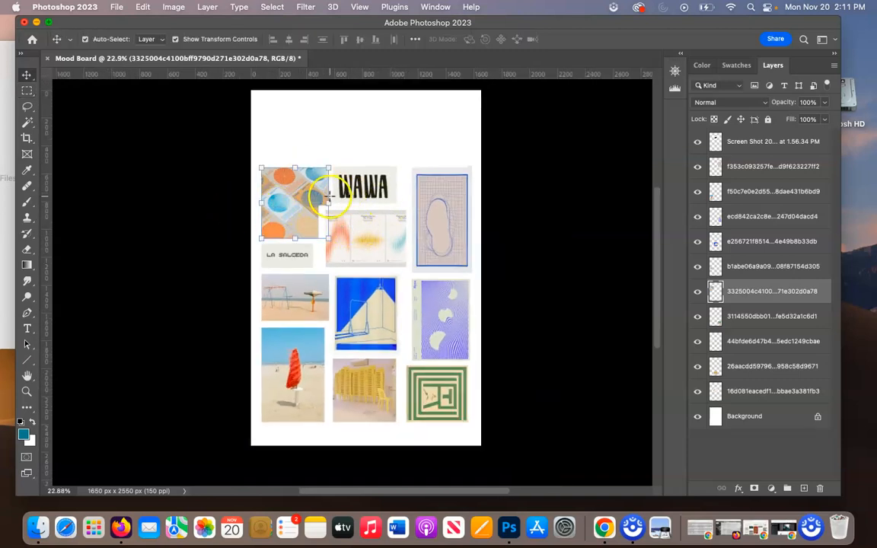
pyautogui.click(346, 143)
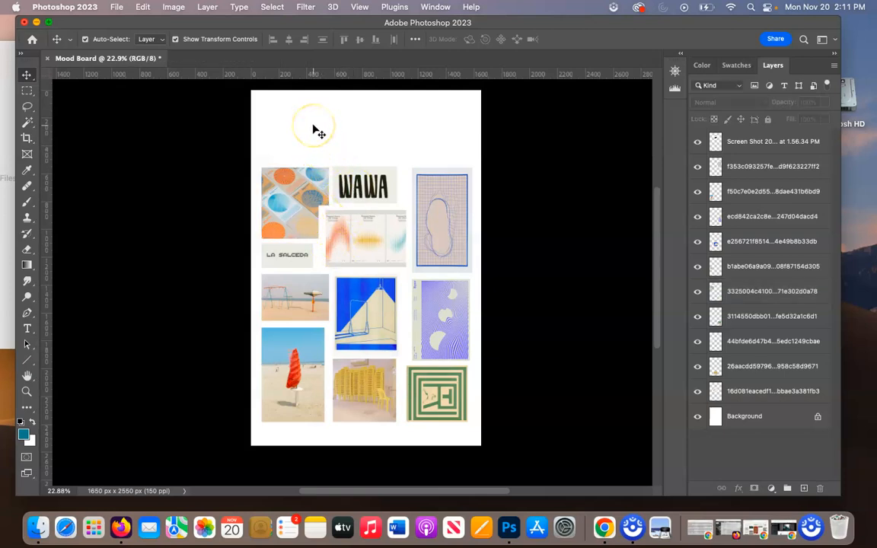
# Add the text "SUBTITLE" in Graphik Compact Trial Regular in the blank area above the images.
pyautogui.press('t')
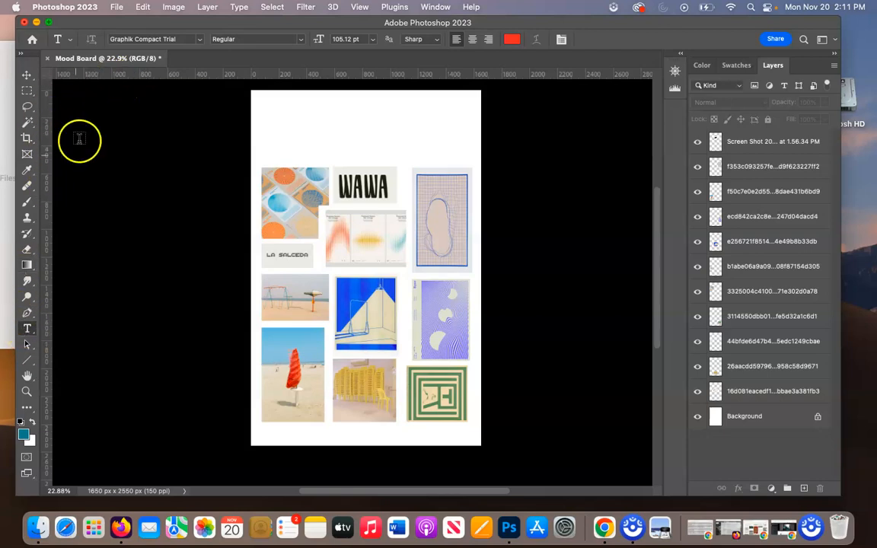
pyautogui.click(200, 40)
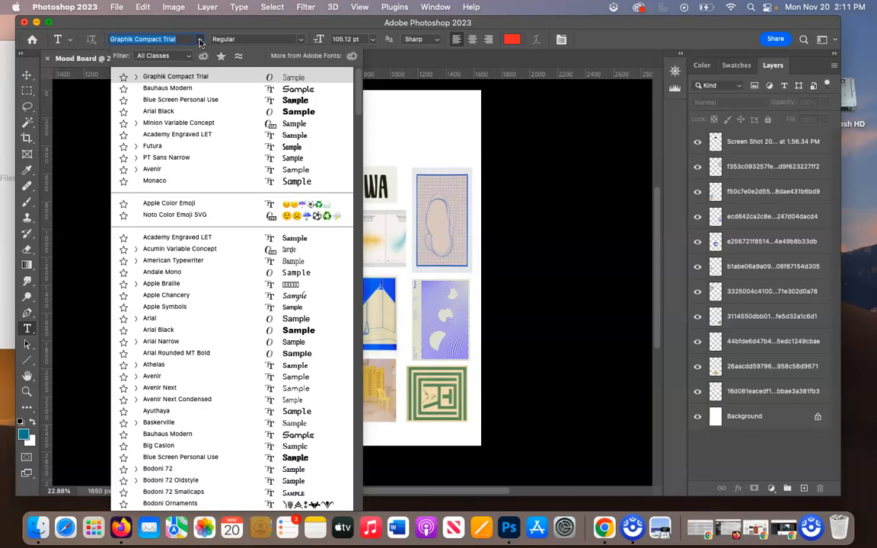
pyautogui.click(194, 79)
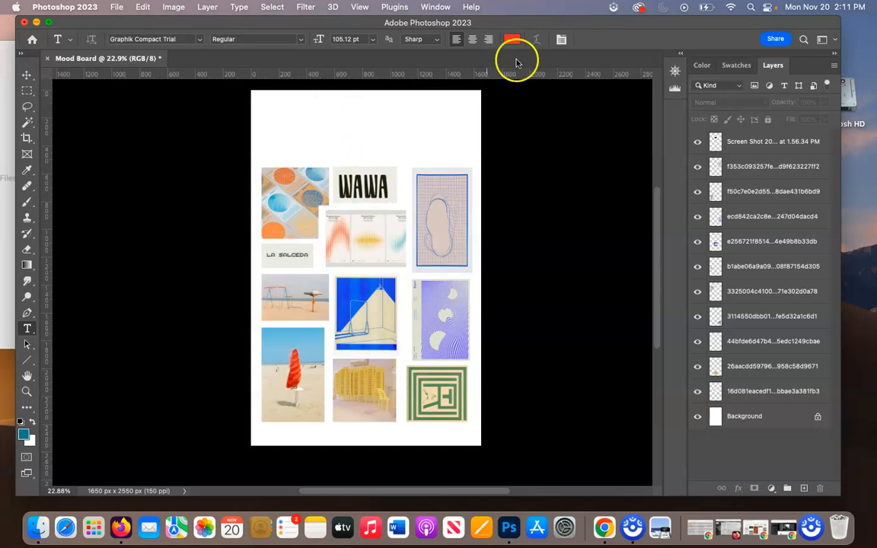
pyautogui.click(313, 121)
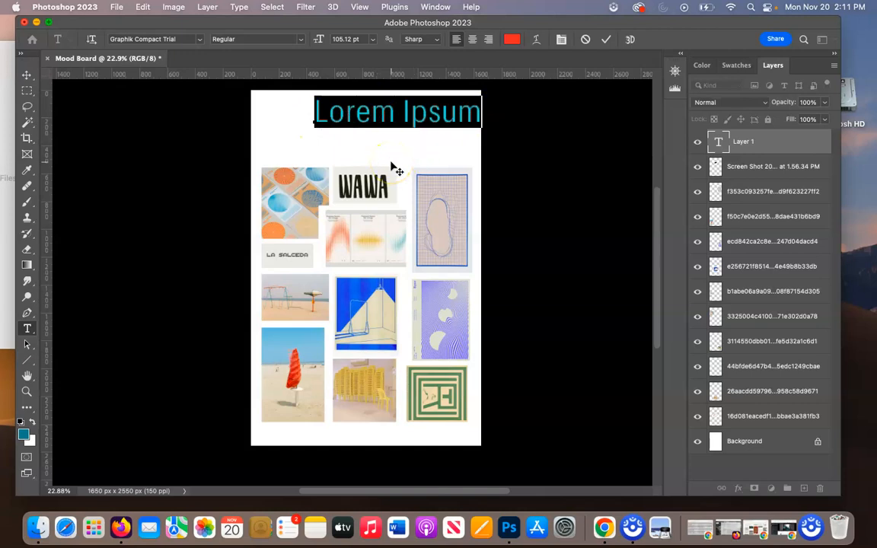
pyautogui.write('subtitle')
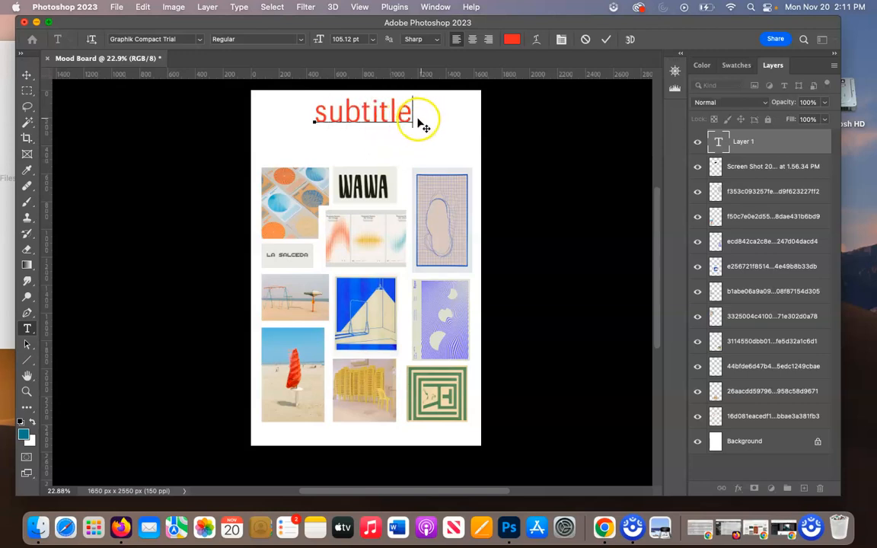
pyautogui.moveTo(404, 113); pyautogui.dragTo(299, 117)
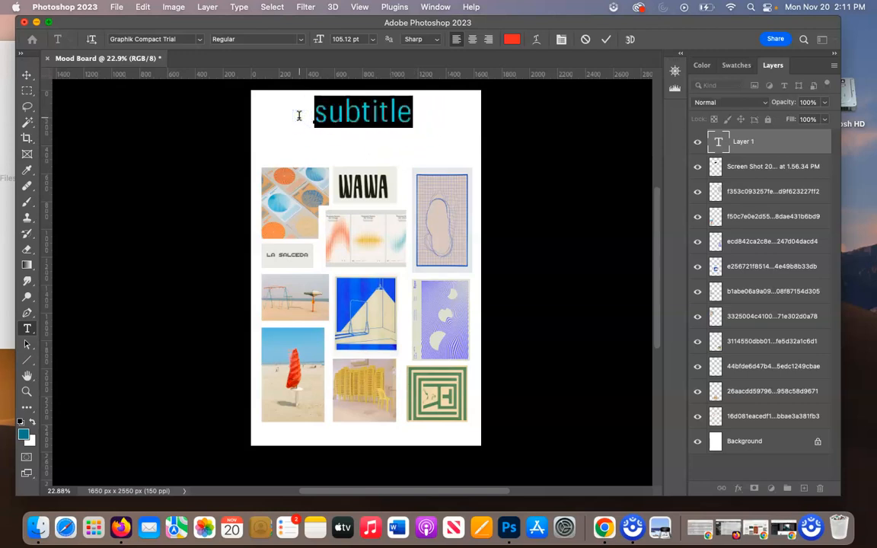
pyautogui.write('SUBTI')
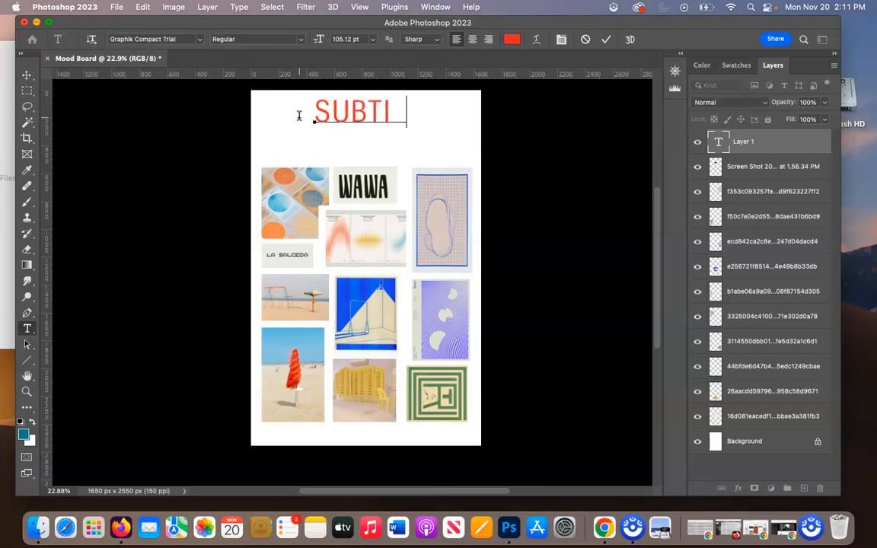
# Set the SUBTITLE text size to 60 pt and centre the text just above the image grid.
pyautogui.moveTo(440, 111); pyautogui.dragTo(291, 59)
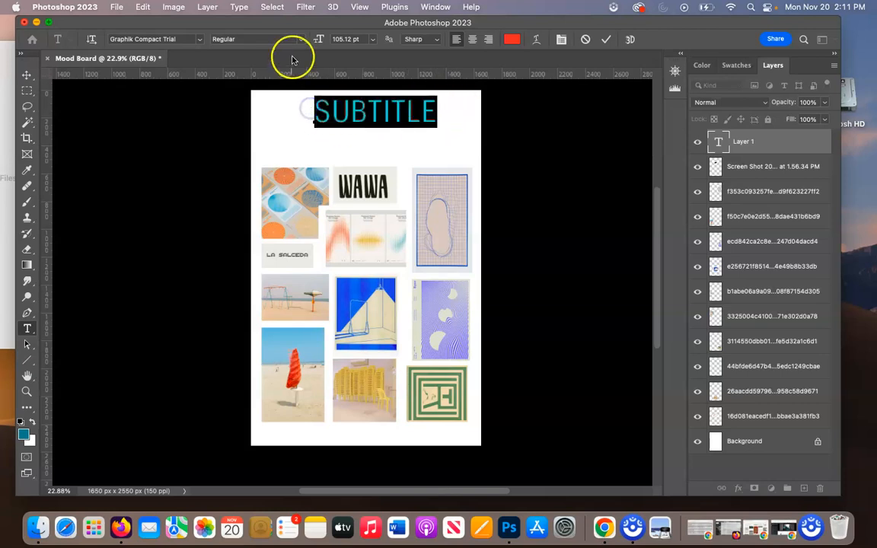
pyautogui.click(373, 39)
pyautogui.click(353, 208)
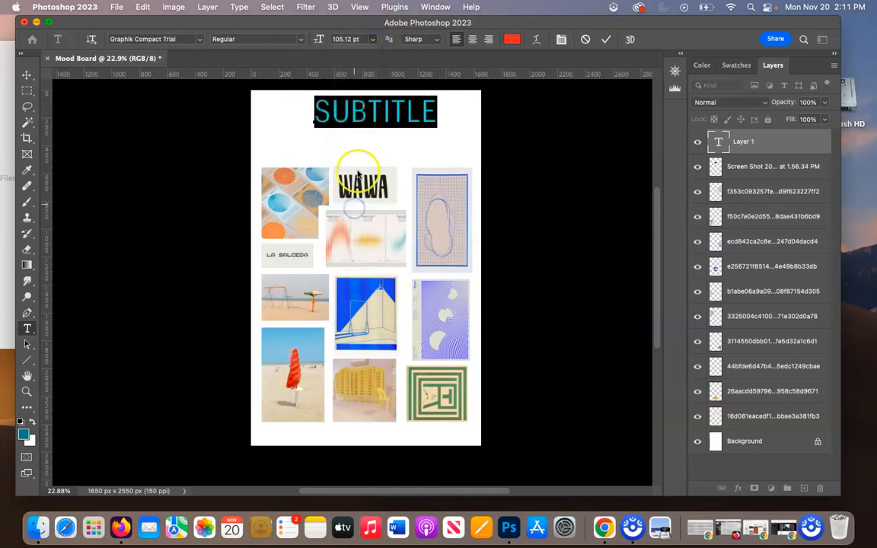
pyautogui.click(373, 39)
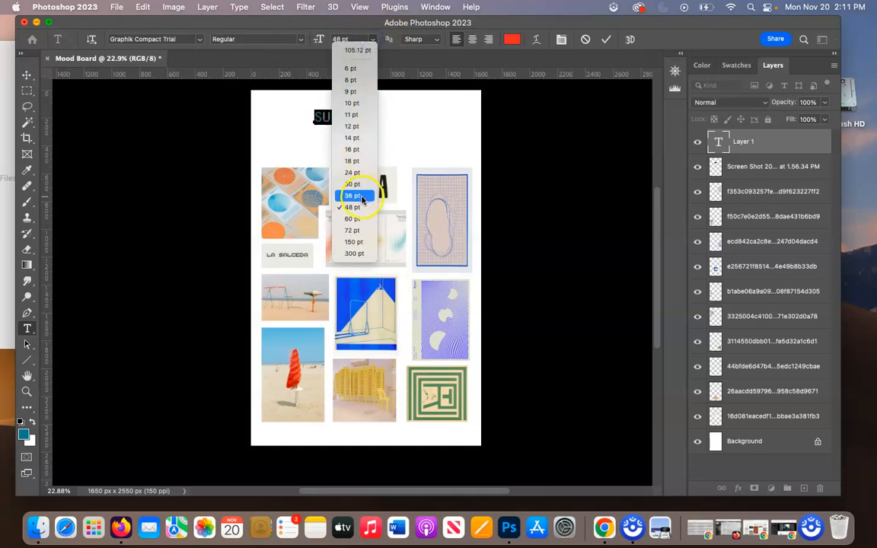
pyautogui.click(352, 219)
pyautogui.press('super+Return')
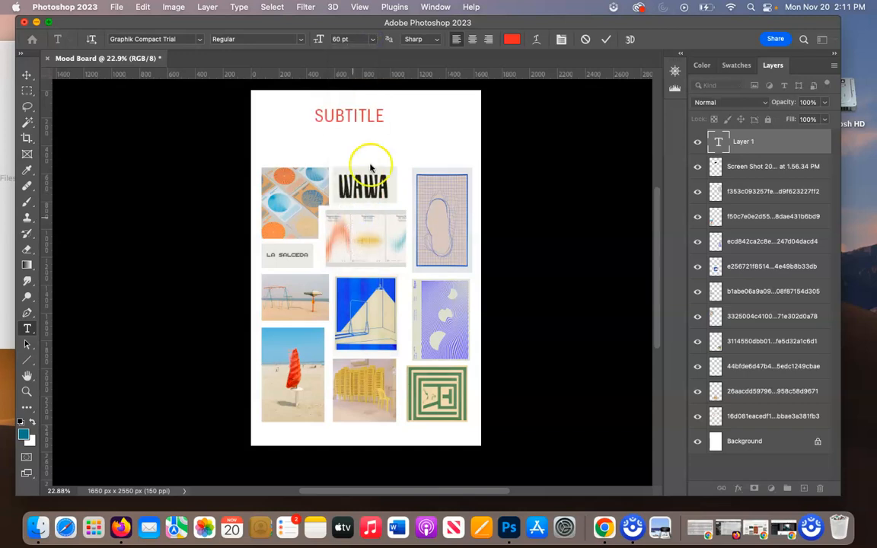
pyautogui.press('v')
pyautogui.moveTo(362, 114); pyautogui.dragTo(378, 147)
# Try to recolour the SUBTITLE text with blue #106ae5 sampled from the blue room poster.
pyautogui.doubleClick(376, 145)
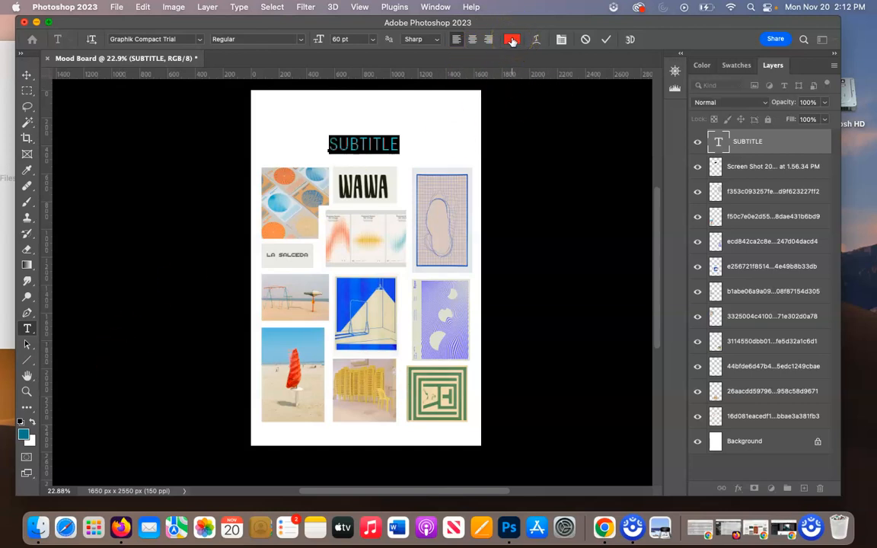
pyautogui.click(513, 41)
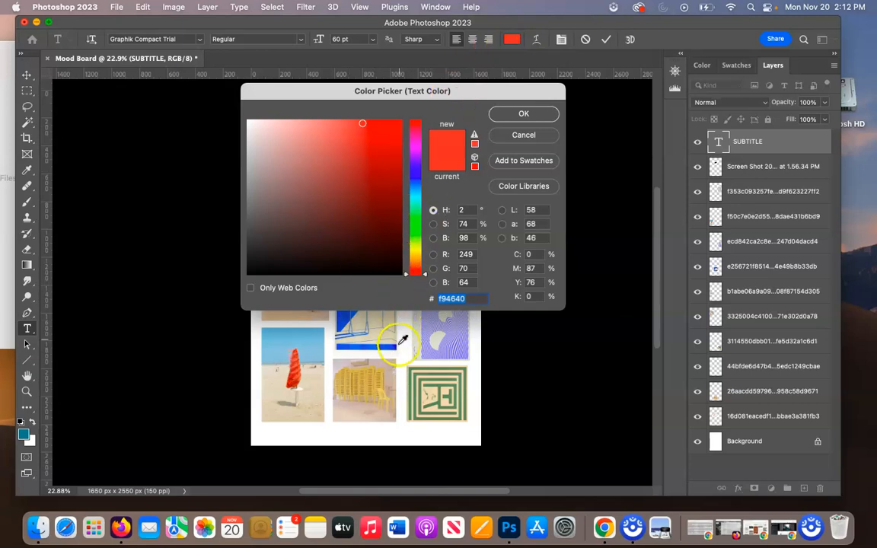
pyautogui.click(373, 321)
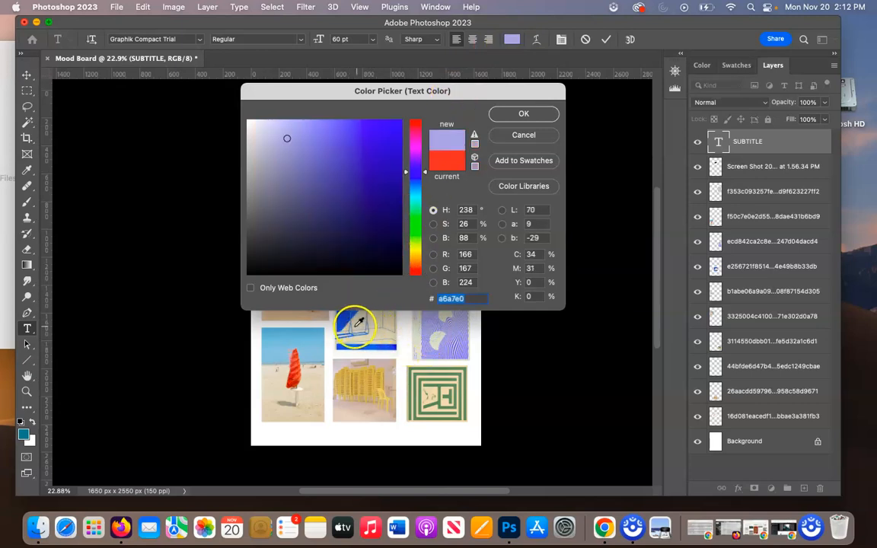
pyautogui.click(348, 317)
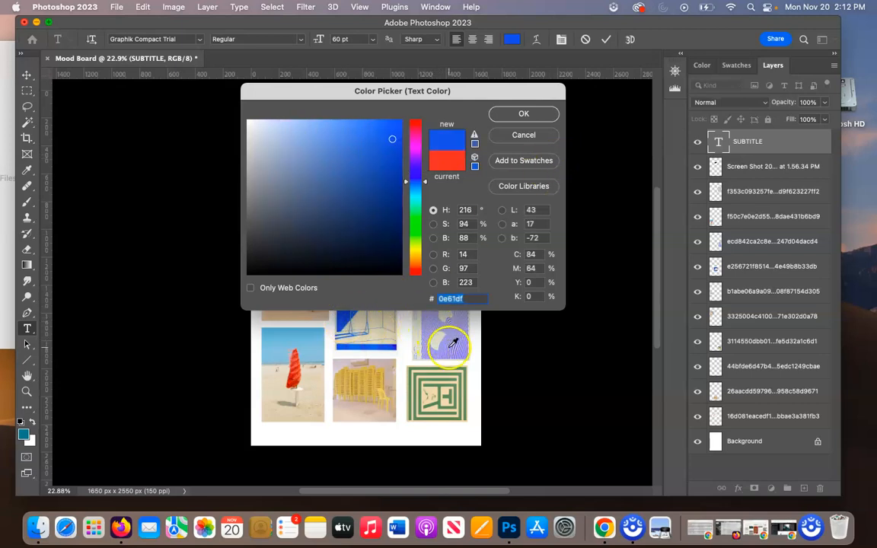
pyautogui.click(347, 323)
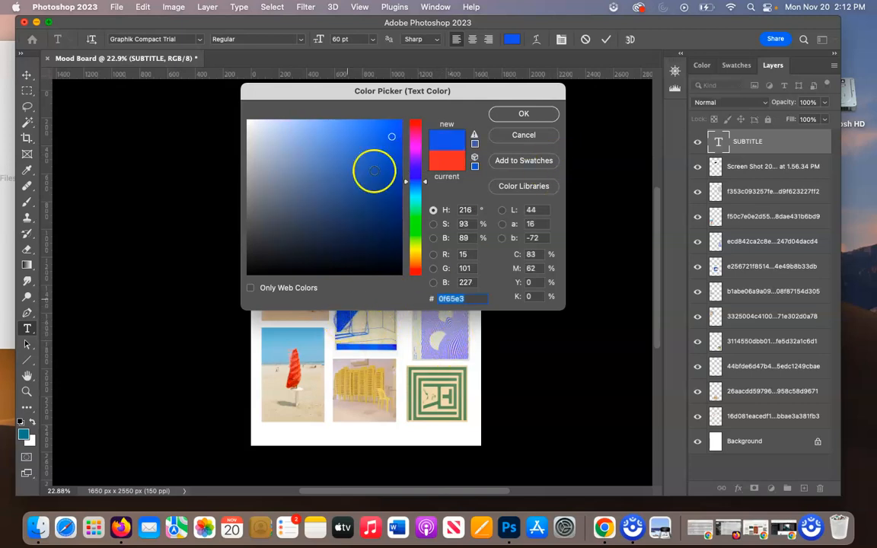
pyautogui.moveTo(389, 91); pyautogui.dragTo(648, 66)
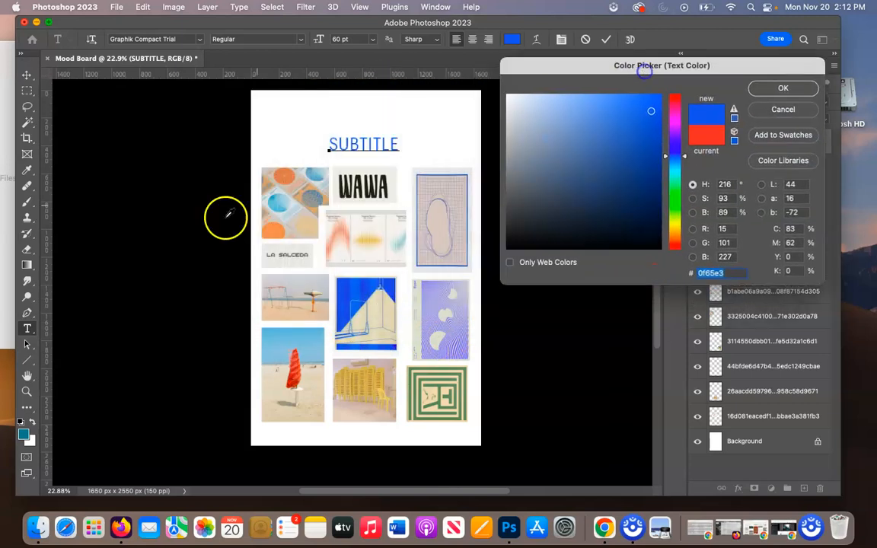
pyautogui.click(273, 201)
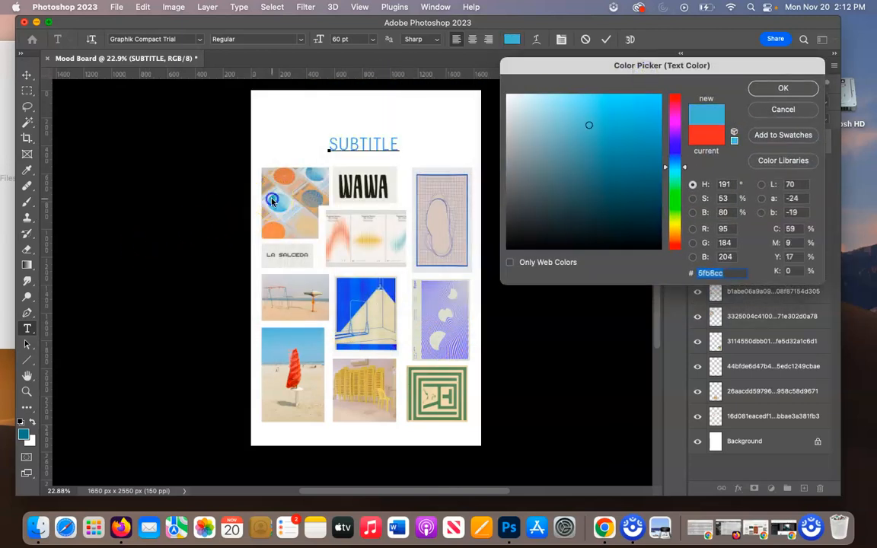
pyautogui.click(370, 287)
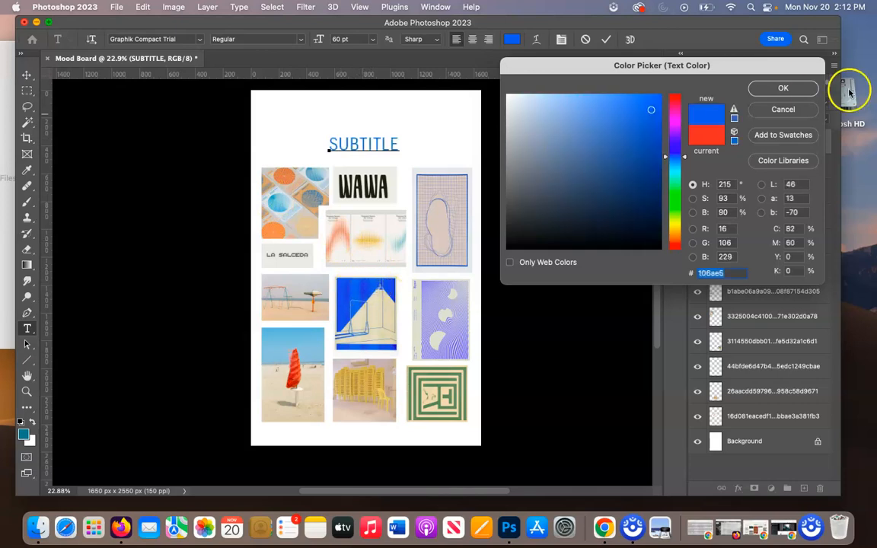
pyautogui.click(784, 89)
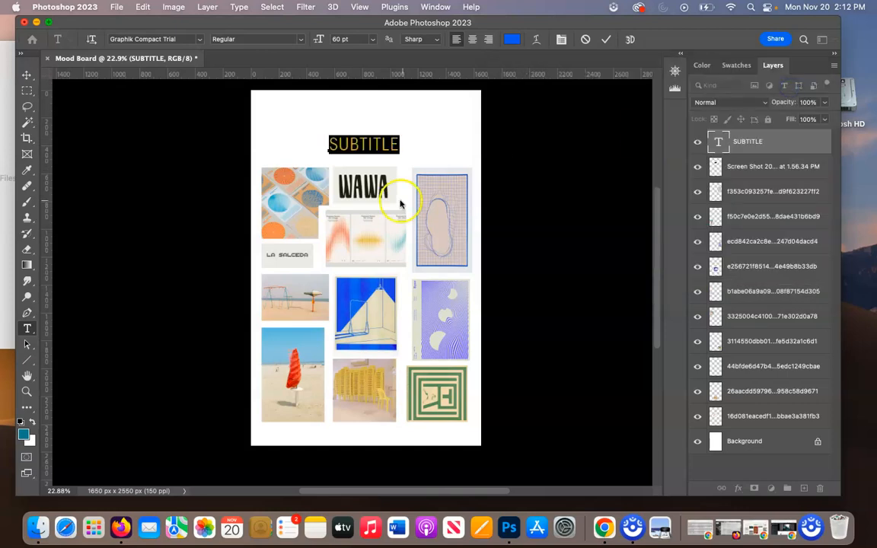
pyautogui.write('V')
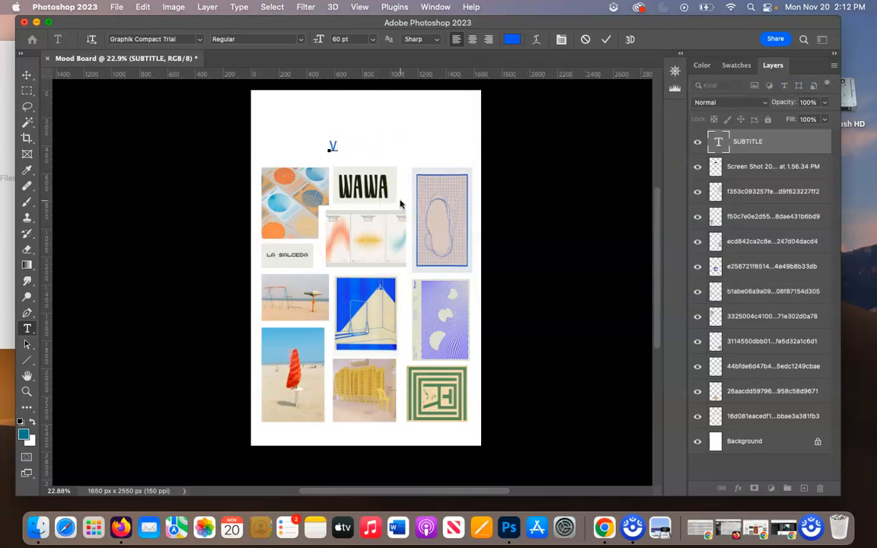
pyautogui.press('Escape')
pyautogui.press('super+z')
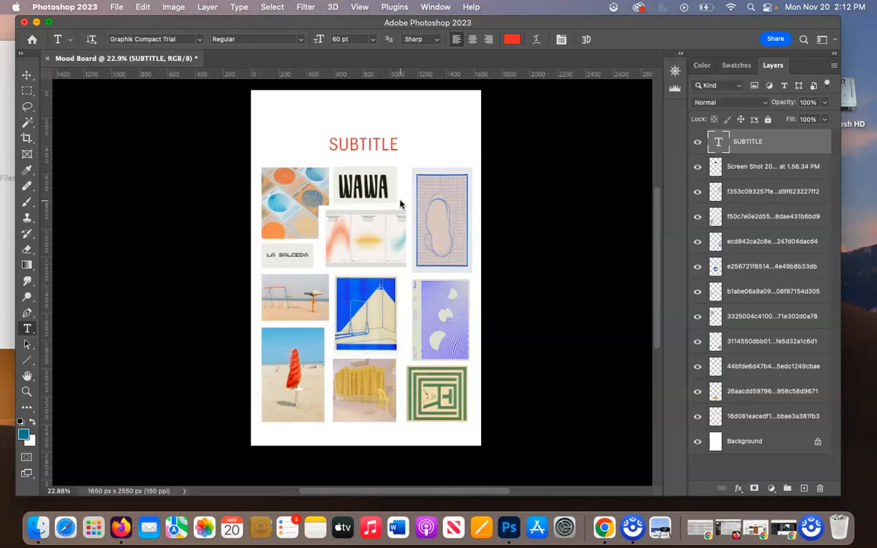
# Recolour the SUBTITLE text with blue #0b56de sampled from the blue room poster and commit the change.
pyautogui.doubleClick(367, 143)
pyautogui.click(512, 39)
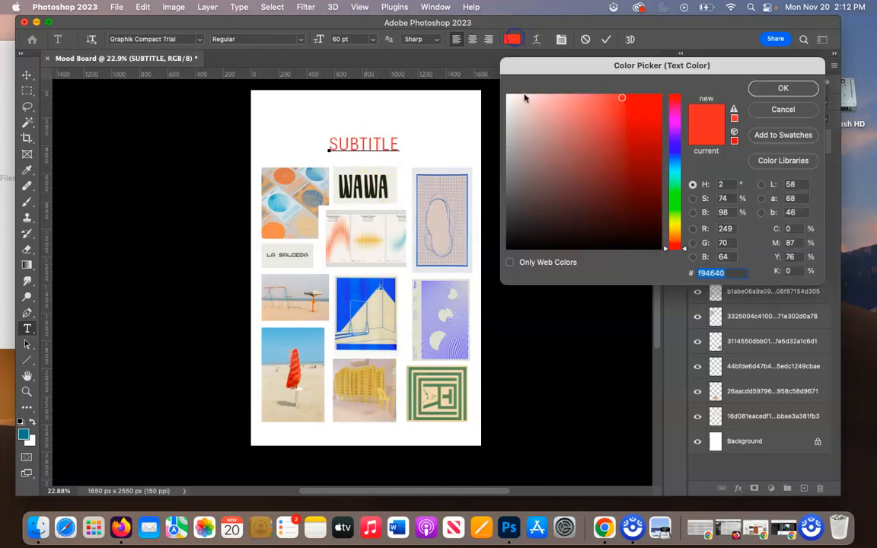
pyautogui.click(345, 297)
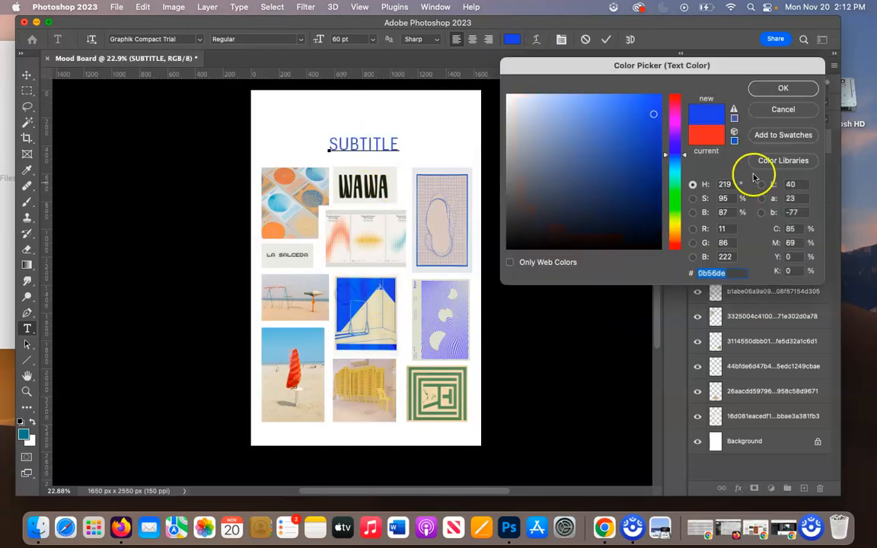
pyautogui.click(784, 88)
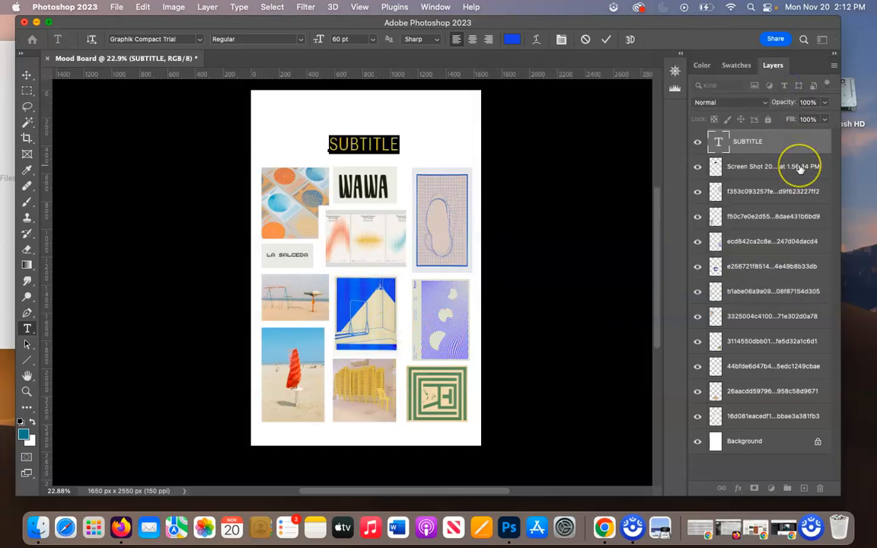
pyautogui.click(800, 169)
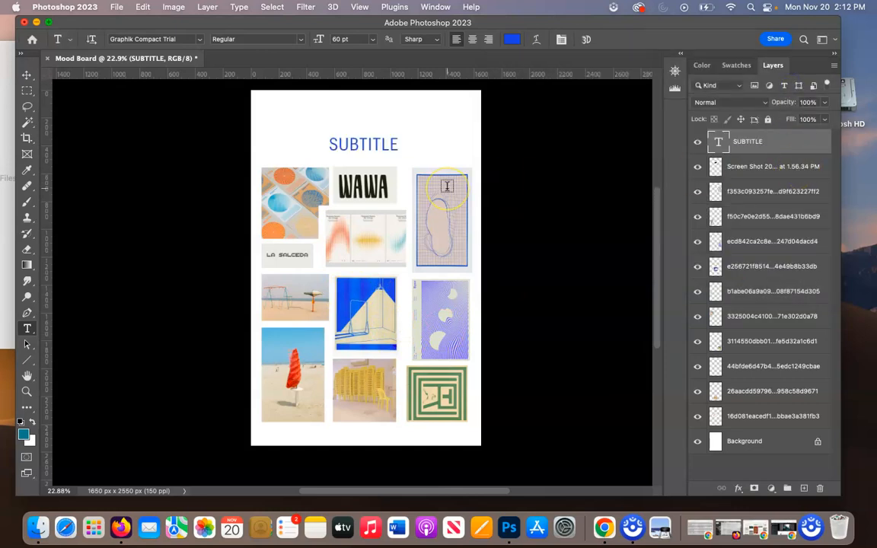
# Move the WAWA image to the blank area above the grid and place the SUBTITLE text directly beneath it.
pyautogui.press('v')
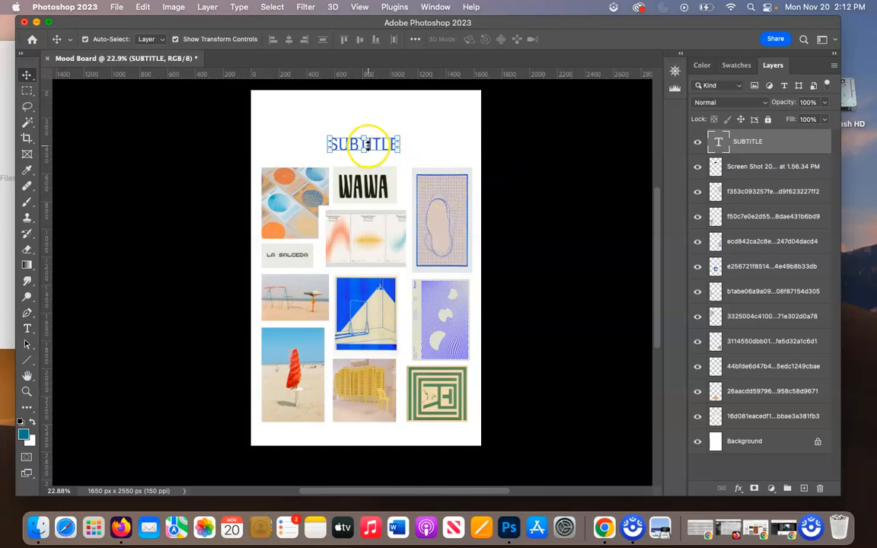
pyautogui.moveTo(378, 138); pyautogui.dragTo(377, 137)
pyautogui.moveTo(370, 188); pyautogui.dragTo(369, 113)
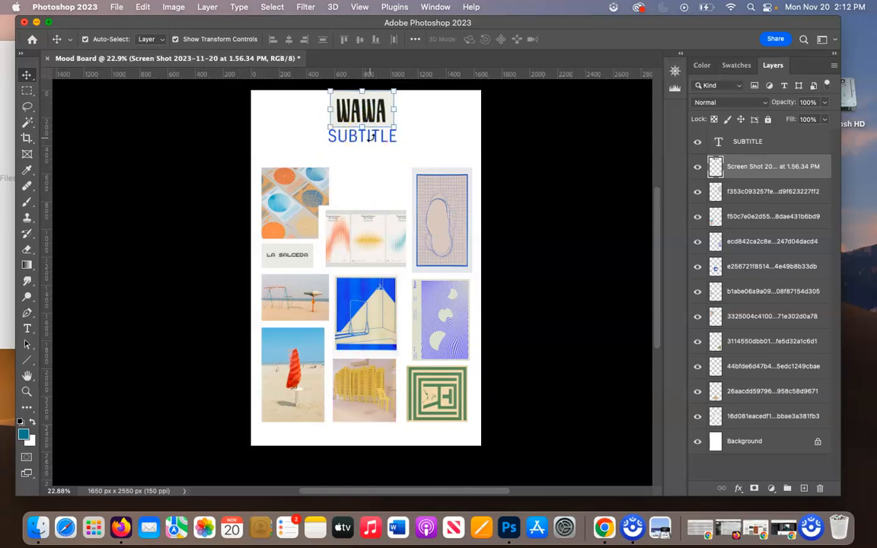
pyautogui.click(742, 191)
pyautogui.moveTo(364, 137); pyautogui.dragTo(364, 149)
pyautogui.moveTo(374, 113); pyautogui.dragTo(370, 116)
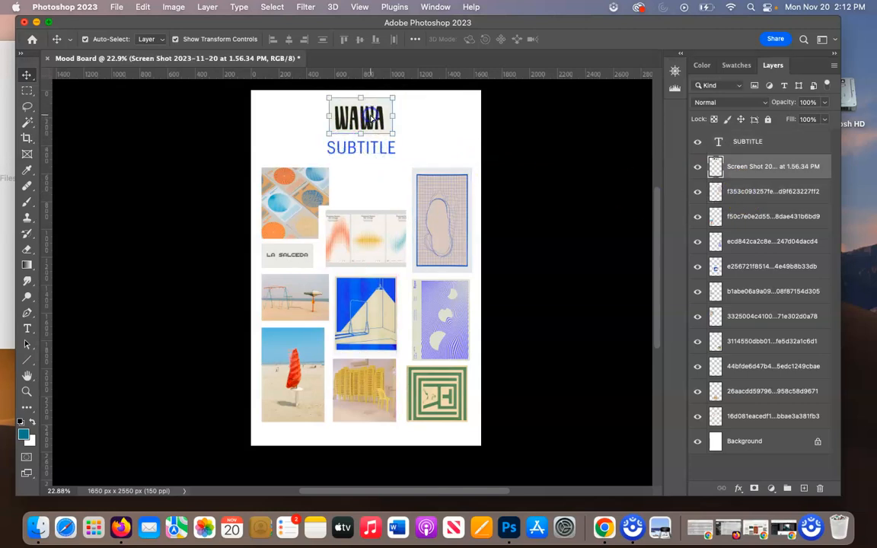
pyautogui.click(347, 175)
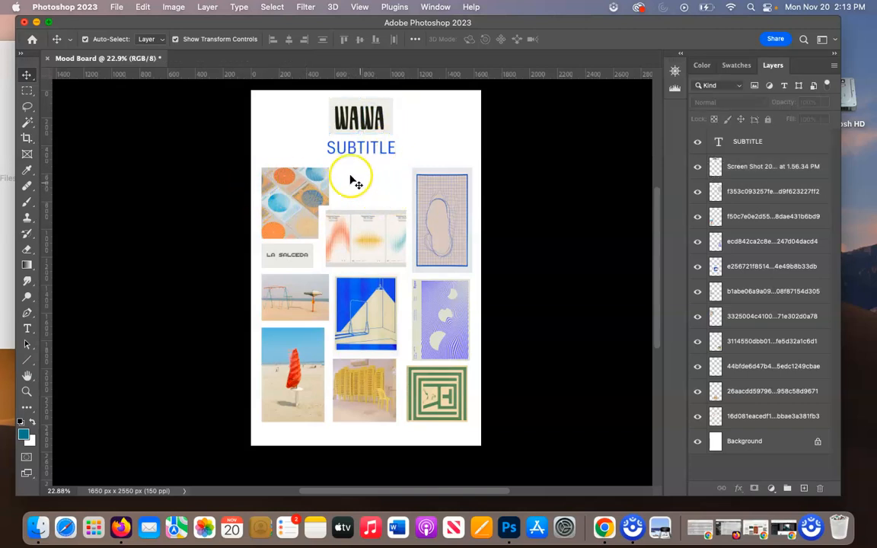
# Draw a small circular selection in the gap beside the circles image, using the Elliptical Marquee at a fixed ratio, and add a new layer.
pyautogui.moveTo(26, 93); pyautogui.dragTo(78, 104)
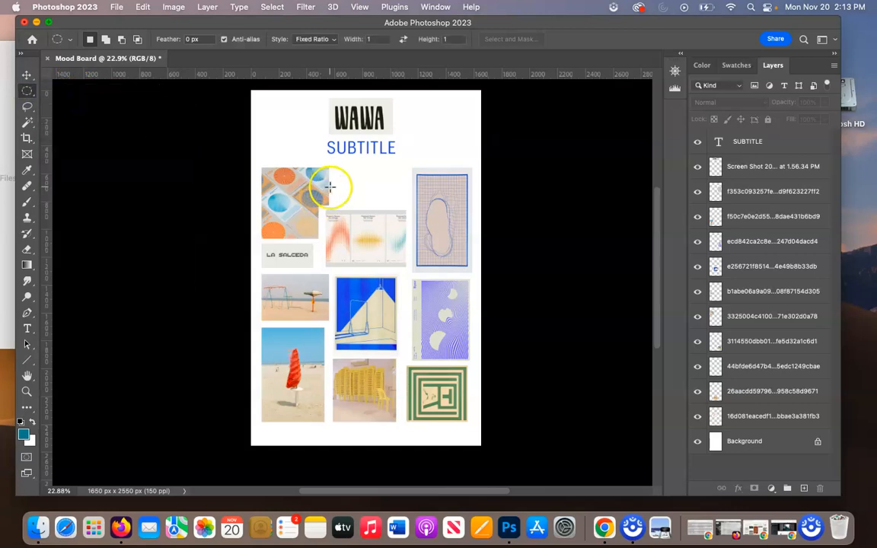
pyautogui.scroll(5, 331, 185)
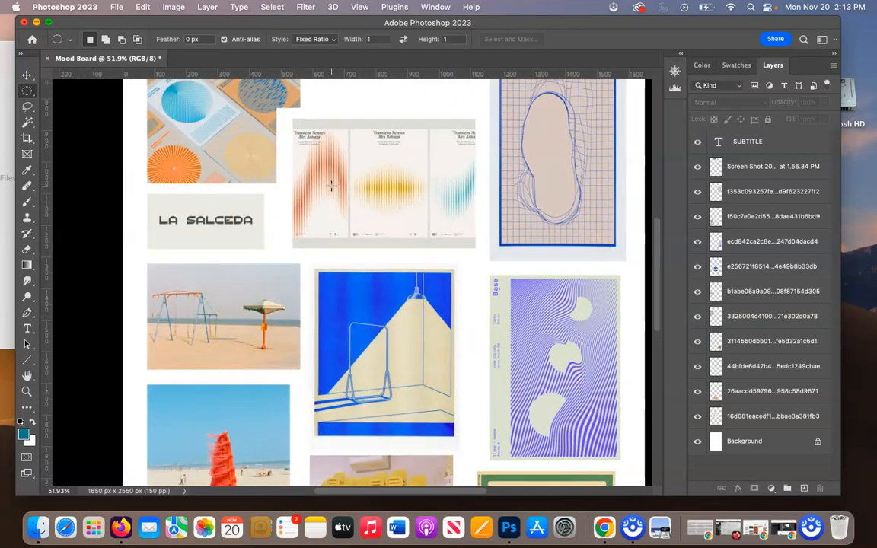
pyautogui.scroll(5, 331, 185)
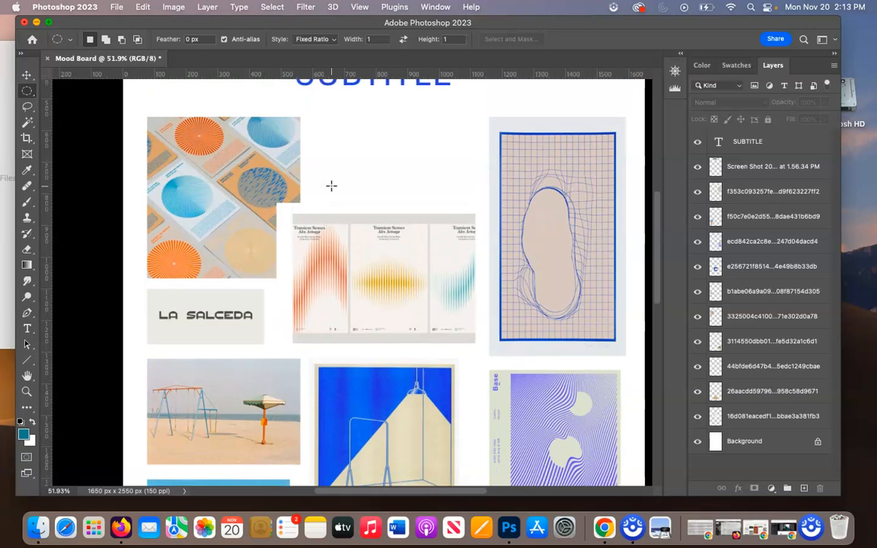
pyautogui.moveTo(316, 141); pyautogui.dragTo(342, 171)
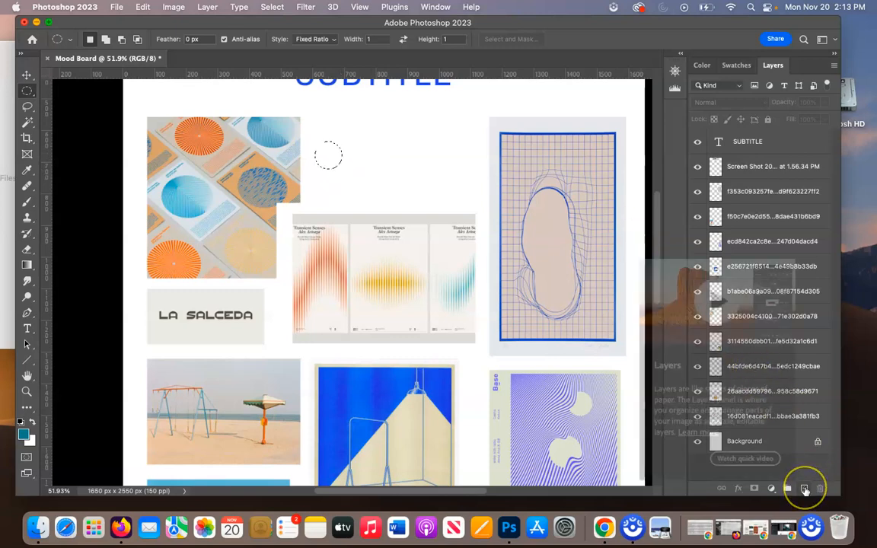
pyautogui.click(805, 490)
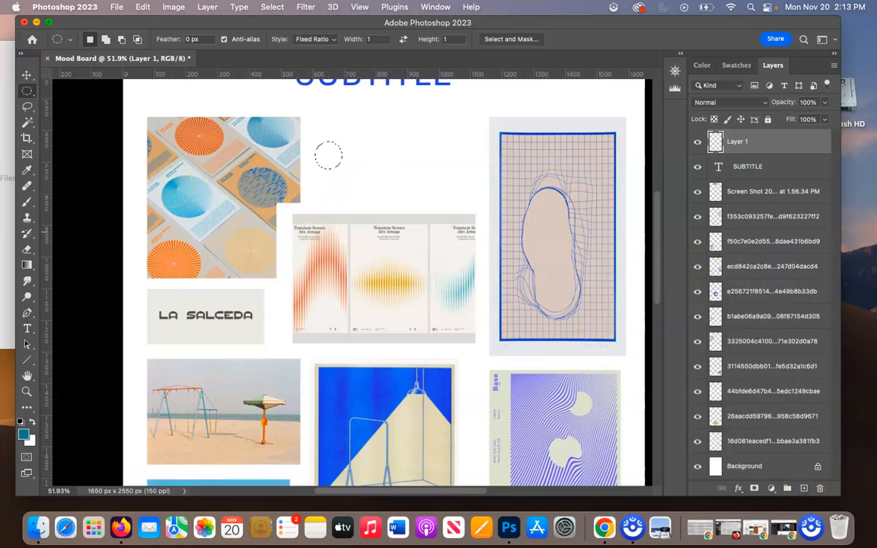
# Sample the blue from the blue room poster and fill the circular selection with the foreground colour at 100% opacity.
pyautogui.press('i')
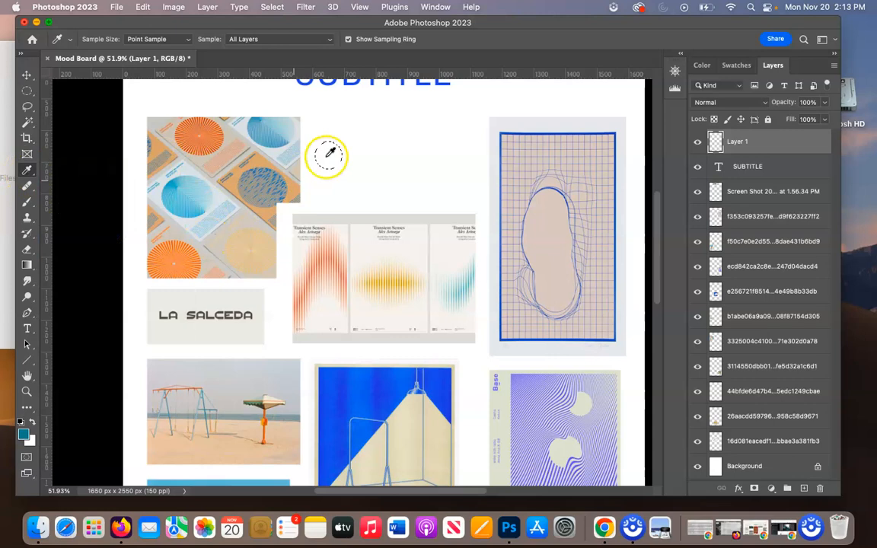
pyautogui.click(342, 405)
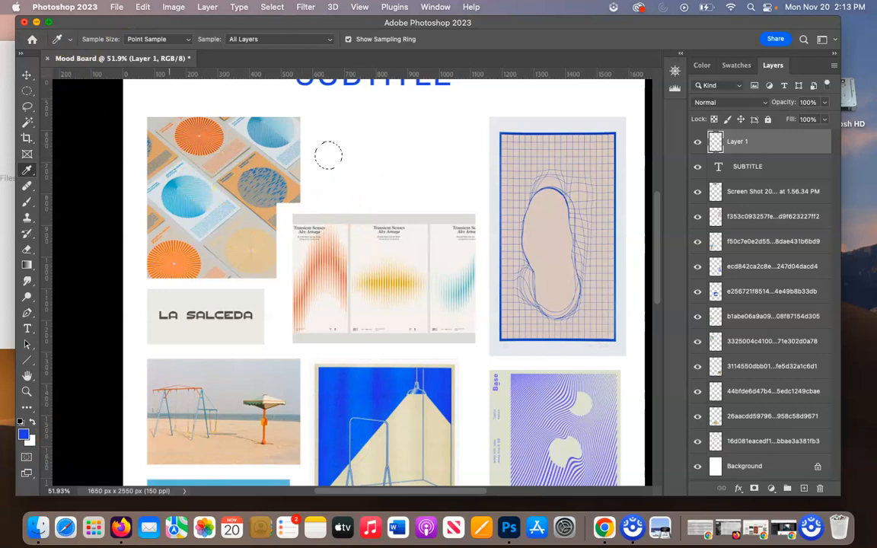
pyautogui.click(174, 6)
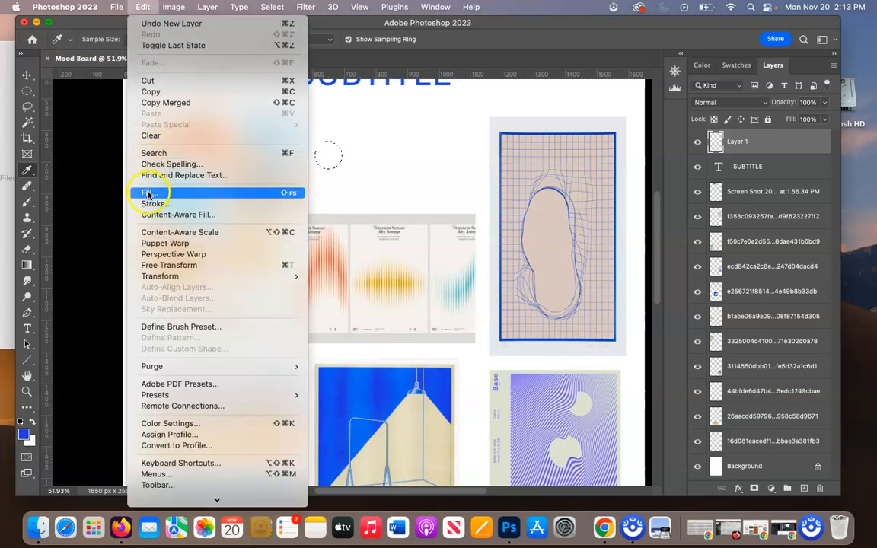
pyautogui.click(148, 195)
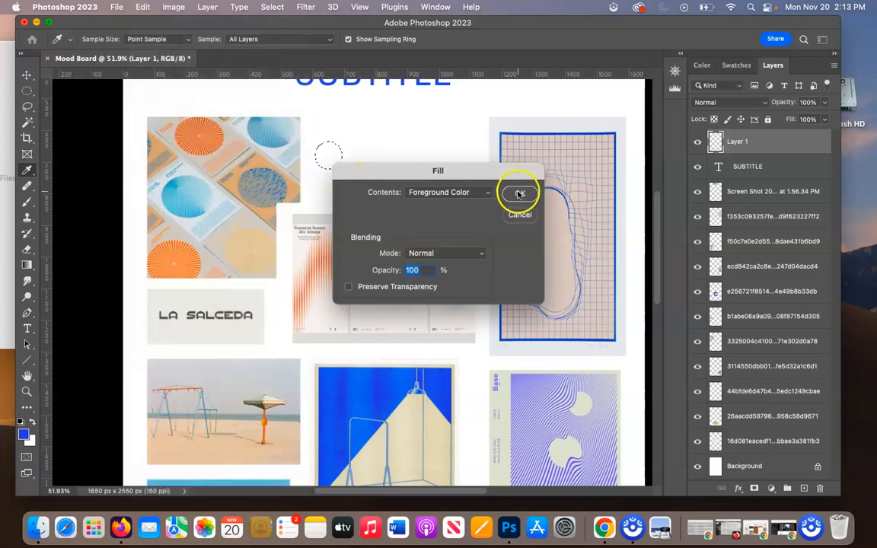
pyautogui.click(517, 194)
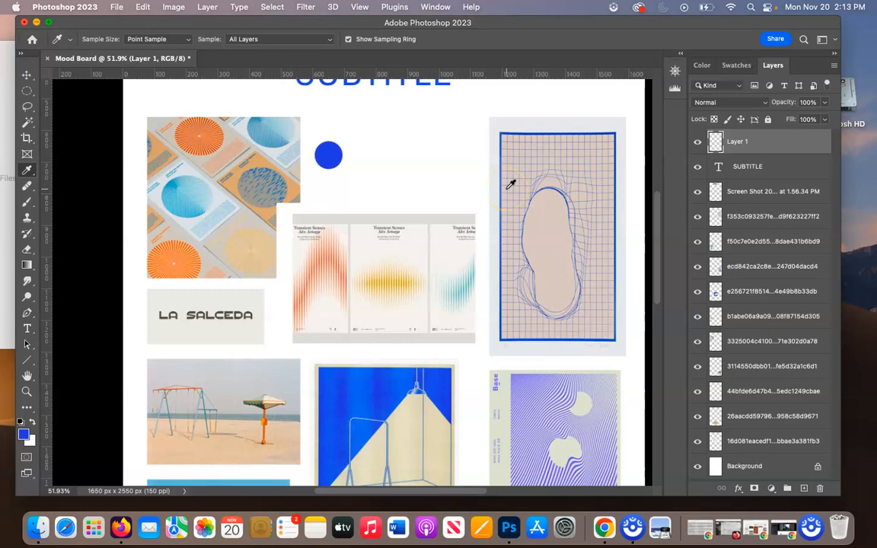
# Draw a second circular selection of about 88 px level with the blue circle and add a new layer for it.
pyautogui.press('m')
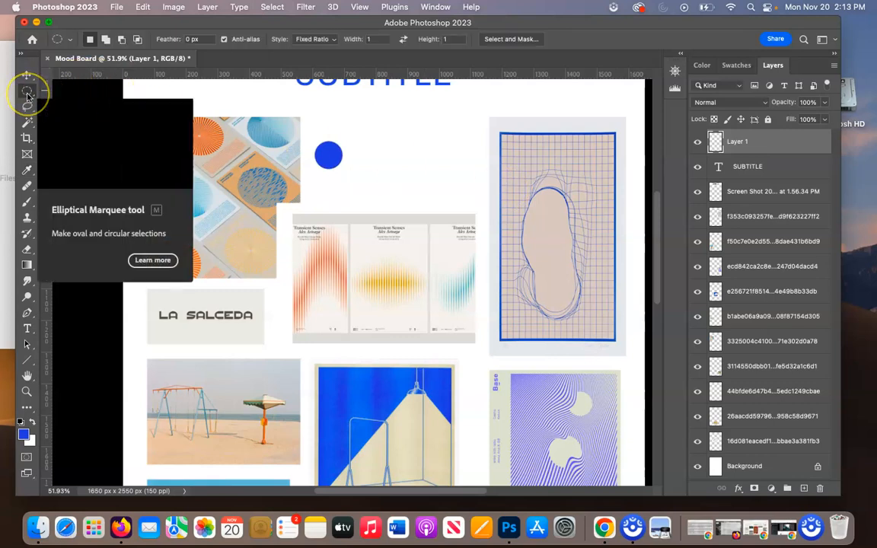
pyautogui.click(355, 143)
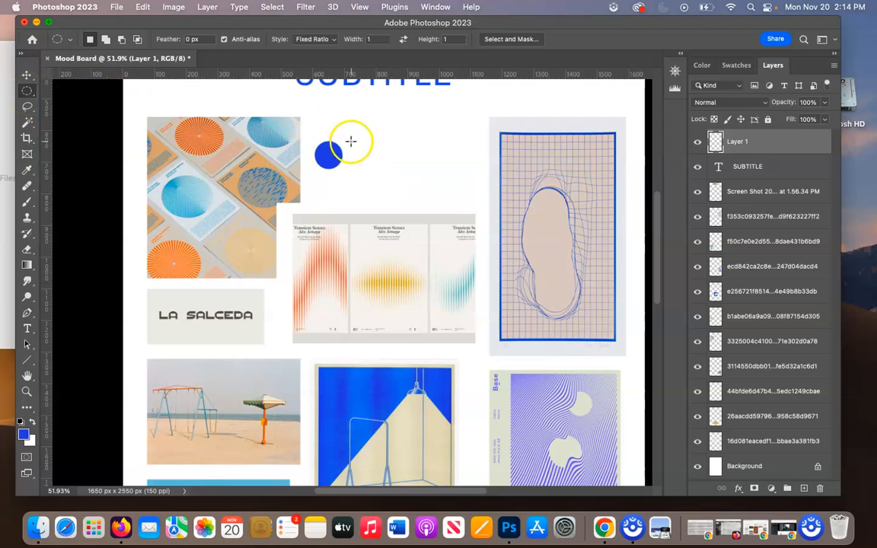
pyautogui.moveTo(355, 145); pyautogui.dragTo(382, 169)
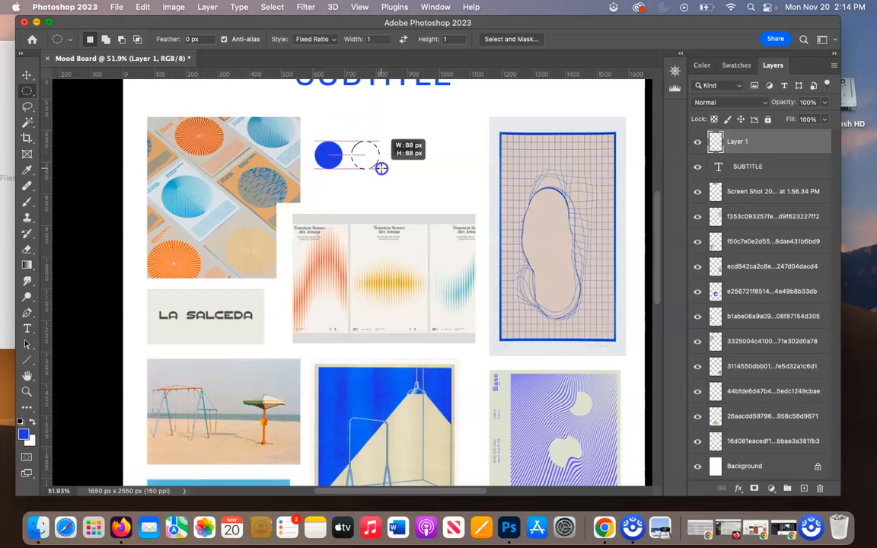
pyautogui.moveTo(381, 169); pyautogui.dragTo(381, 169)
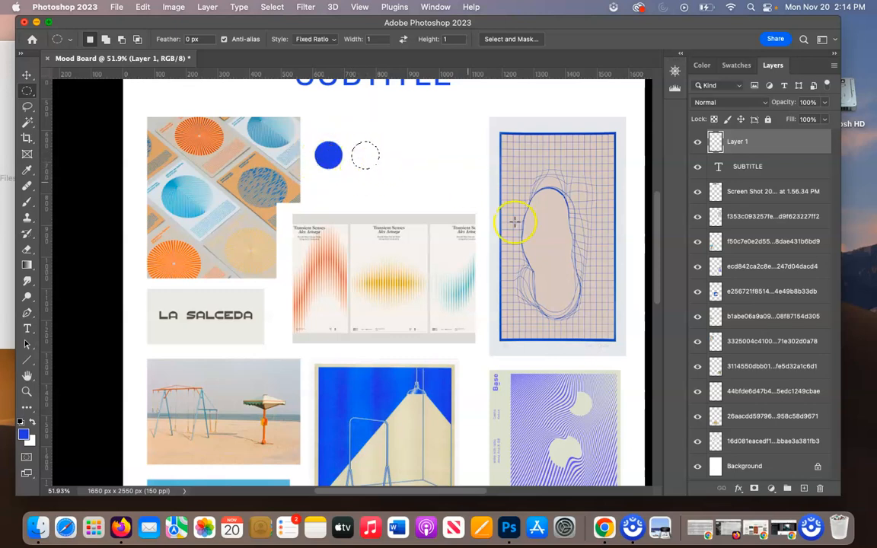
pyautogui.click(804, 488)
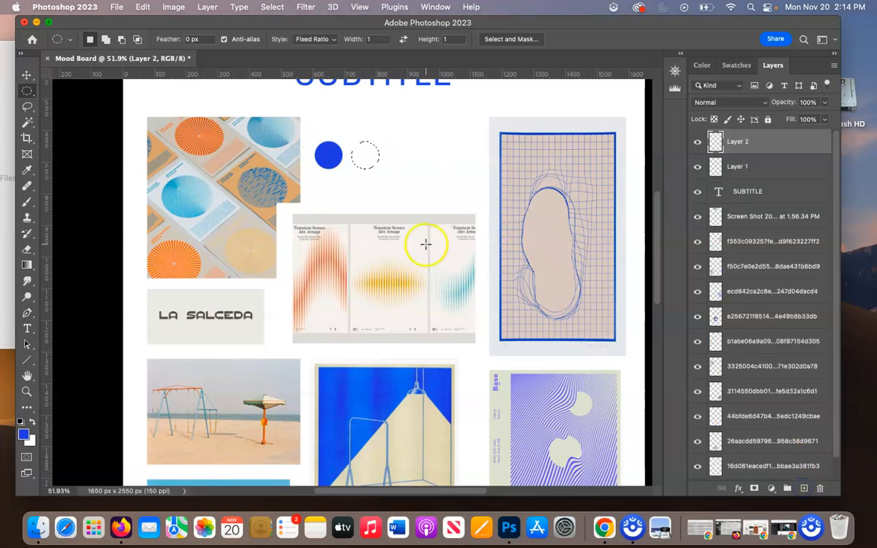
# Sample the bright orange from one of the striped circles in the circles image as the foreground colour.
pyautogui.press('i')
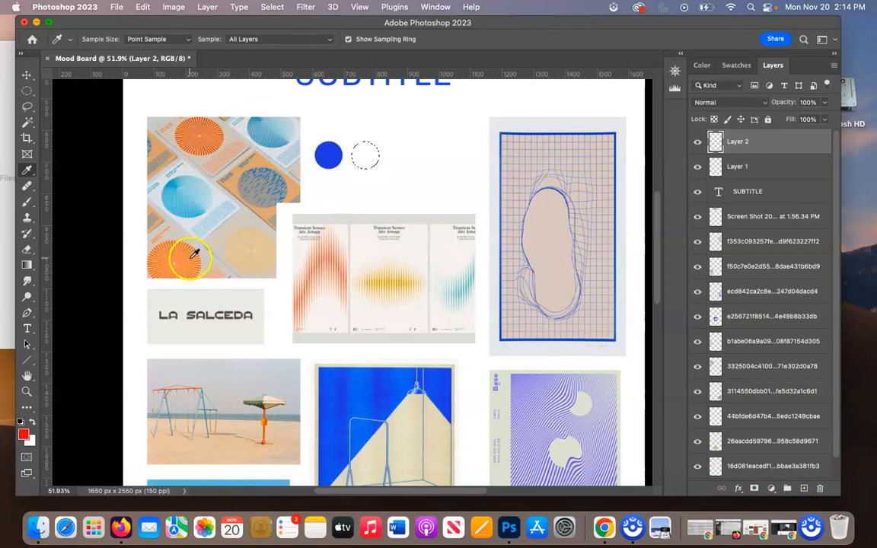
pyautogui.scroll(5, 196, 252)
pyautogui.hscroll(-5, 196, 252)
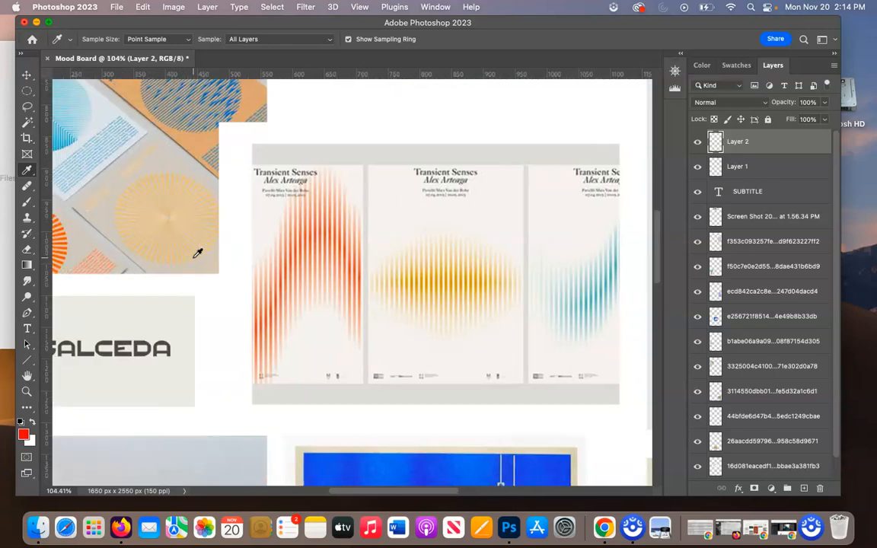
pyautogui.scroll(4, 196, 252)
pyautogui.hscroll(-5, 196, 252)
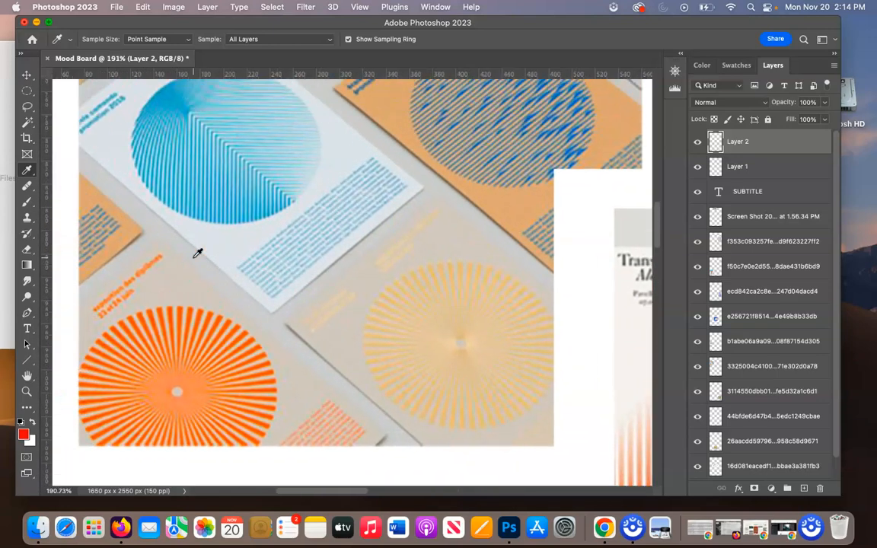
pyautogui.scroll(-2, 196, 253)
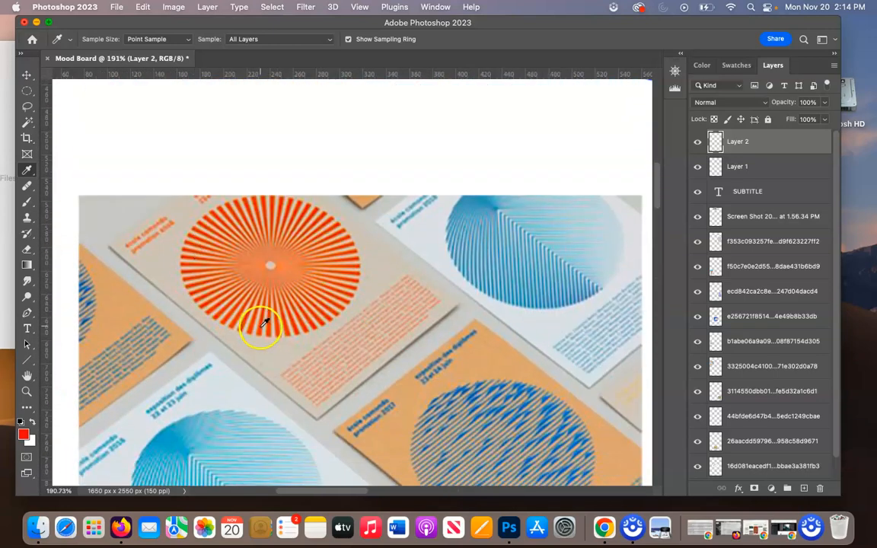
pyautogui.scroll(-10, 260, 364)
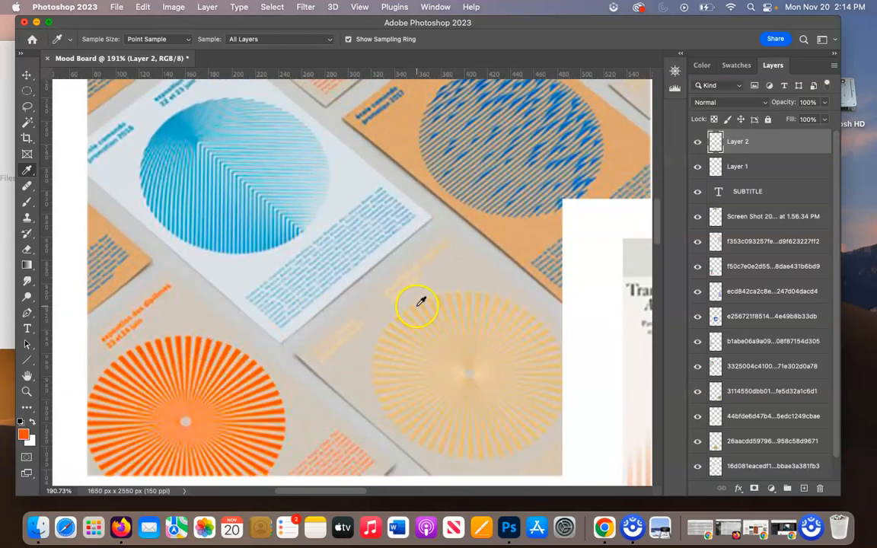
pyautogui.scroll(-4, 407, 312)
pyautogui.scroll(-4, 407, 312)
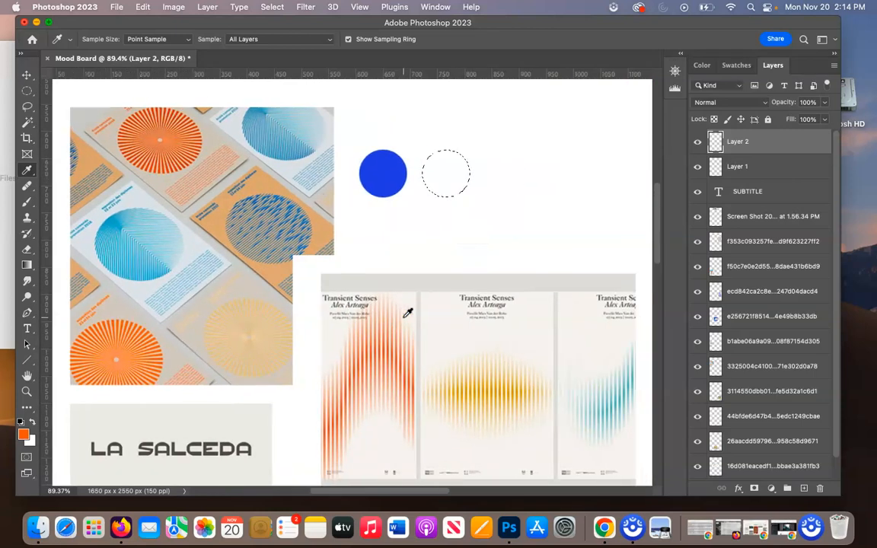
pyautogui.scroll(-1, 407, 312)
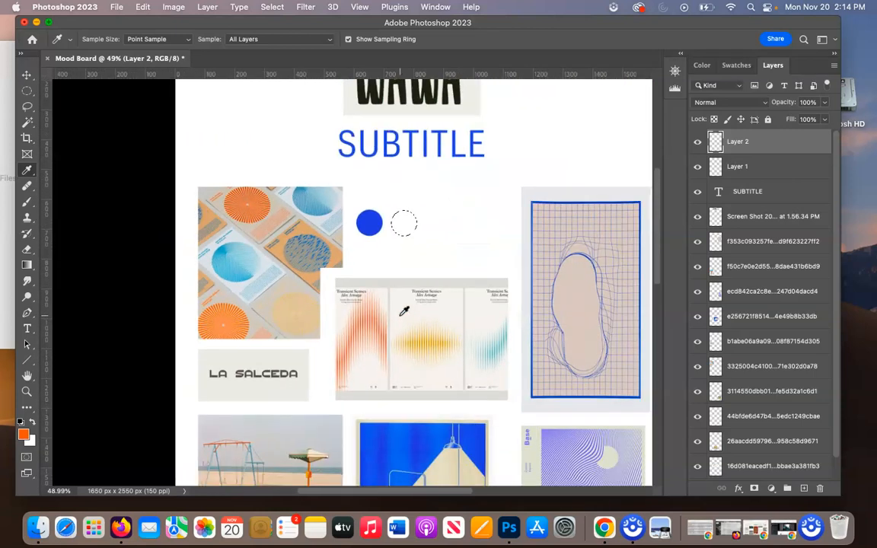
# Fill the second circular selection with the orange foreground colour at 100% opacity in Normal mode and deselect it.
pyautogui.click(142, 7)
pyautogui.click(156, 194)
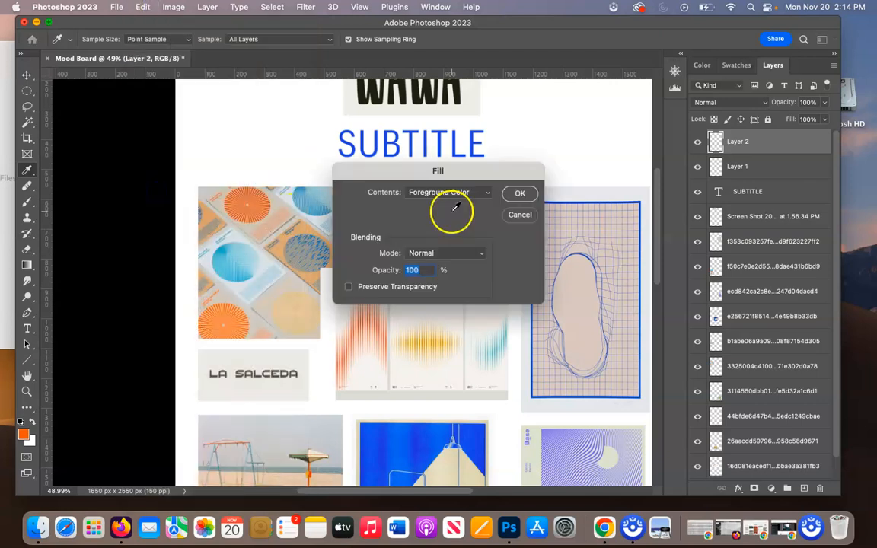
pyautogui.click(522, 192)
pyautogui.press('cmd+d')
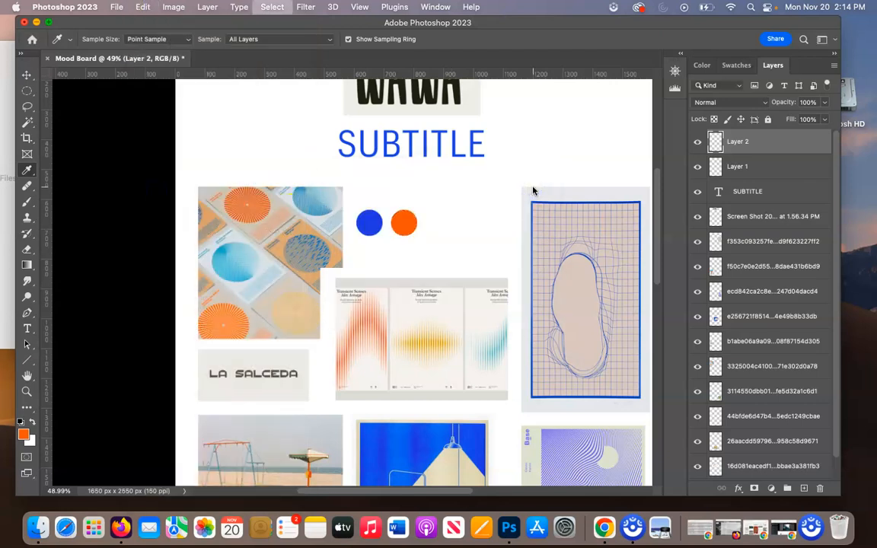
# Recolour the purple wavy-line poster to a salmon-orange tone by shifting its hue with a Hue/Saturation adjustment.
pyautogui.scroll(-3, 448, 246)
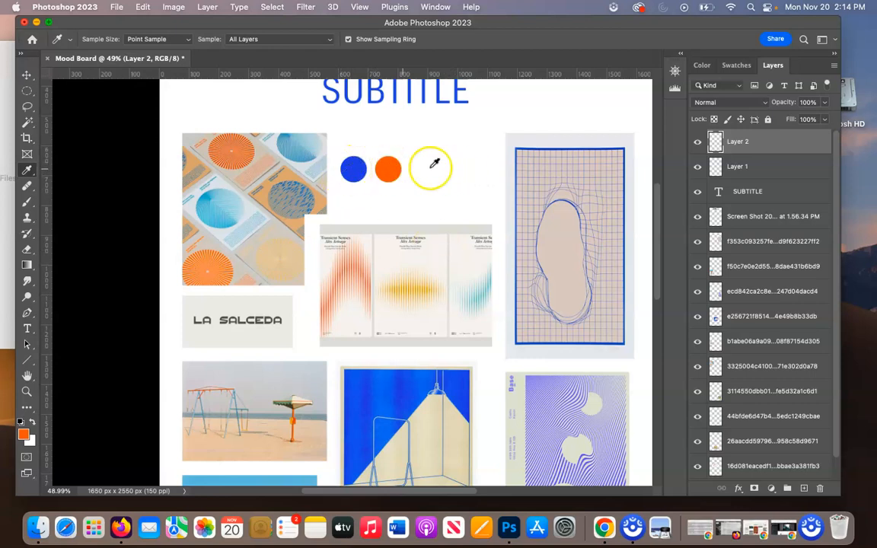
pyautogui.scroll(-5, 464, 230)
pyautogui.hscroll(2, 464, 231)
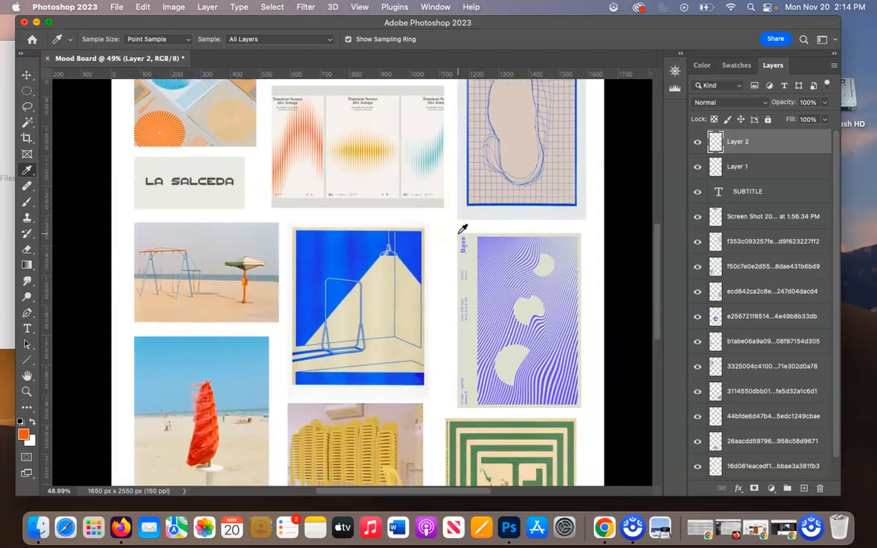
pyautogui.scroll(-3, 464, 231)
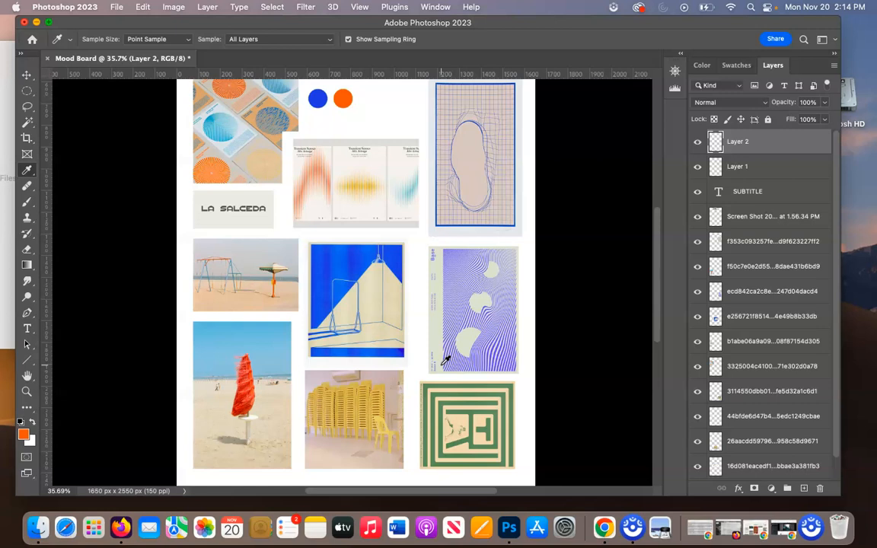
pyautogui.hscroll(5, 445, 360)
pyautogui.press('v')
pyautogui.click(415, 328)
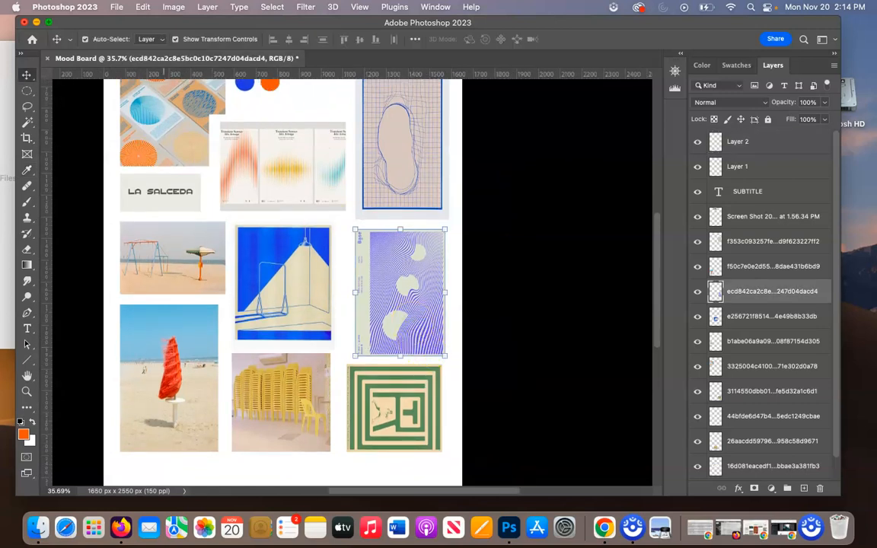
pyautogui.click(173, 6)
pyautogui.moveTo(288, 45)
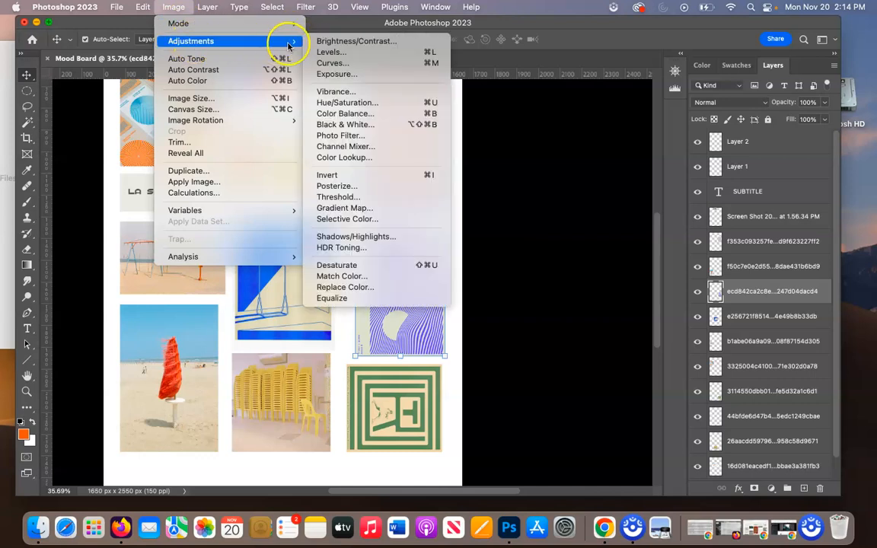
pyautogui.click(358, 102)
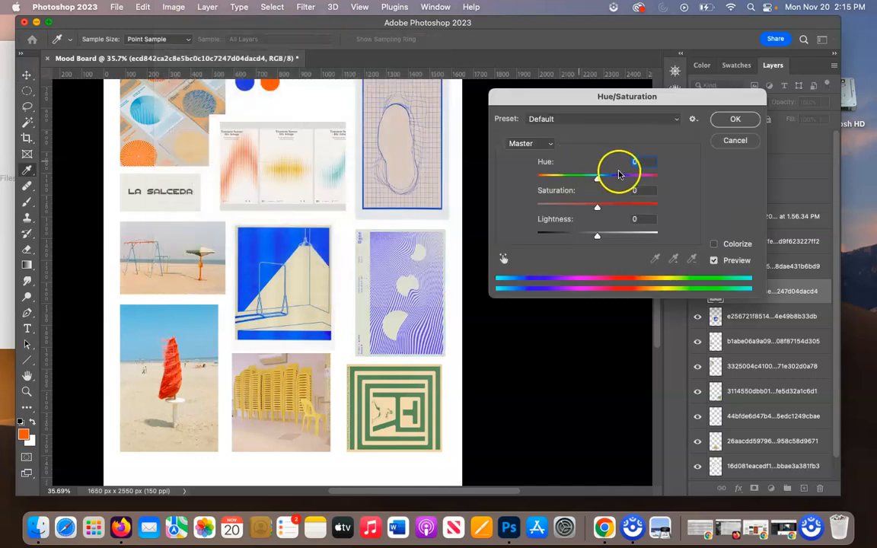
pyautogui.moveTo(597, 176); pyautogui.dragTo(572, 180)
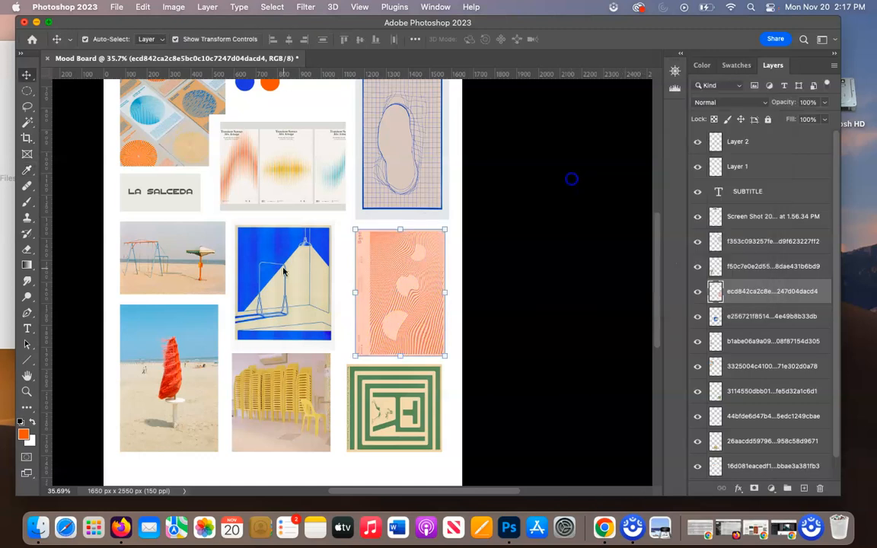
pyautogui.scroll(-1, 283, 271)
pyautogui.scroll(3, 284, 270)
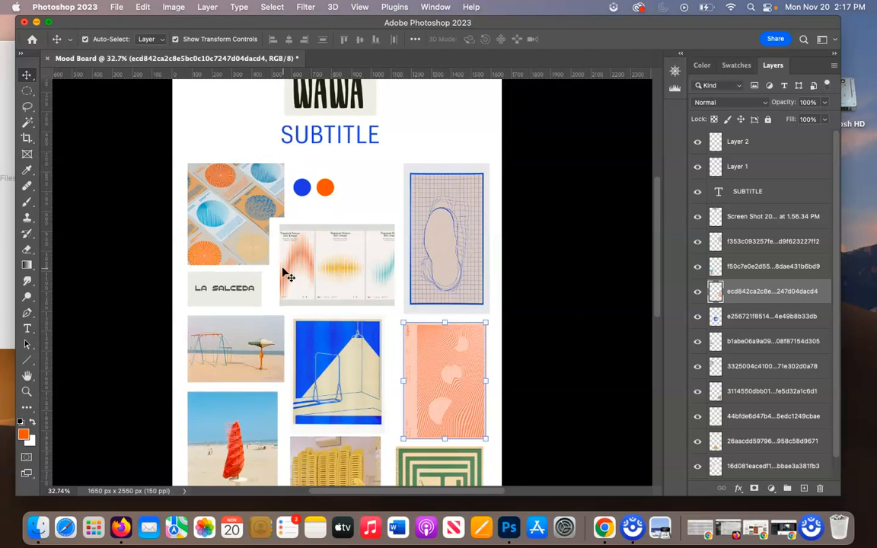
pyautogui.scroll(-1, 288, 276)
pyautogui.scroll(-1, 284, 271)
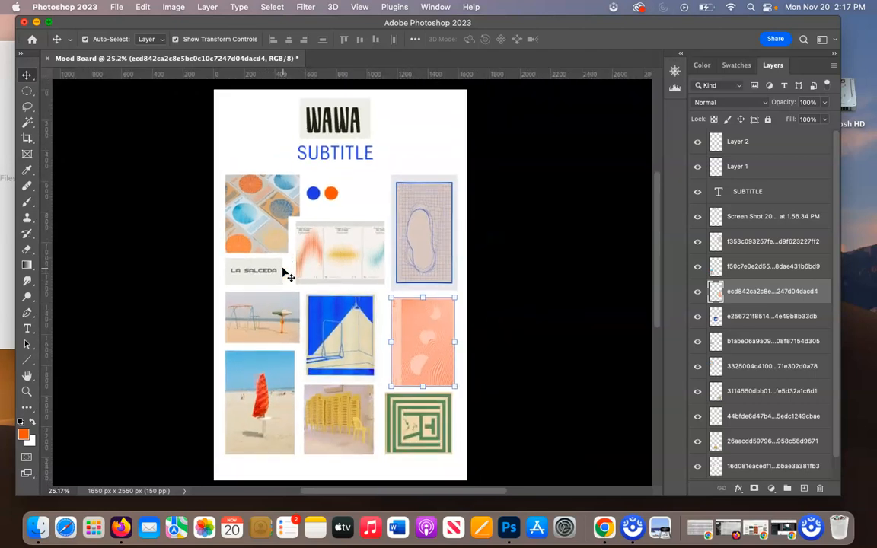
pyautogui.click(294, 123)
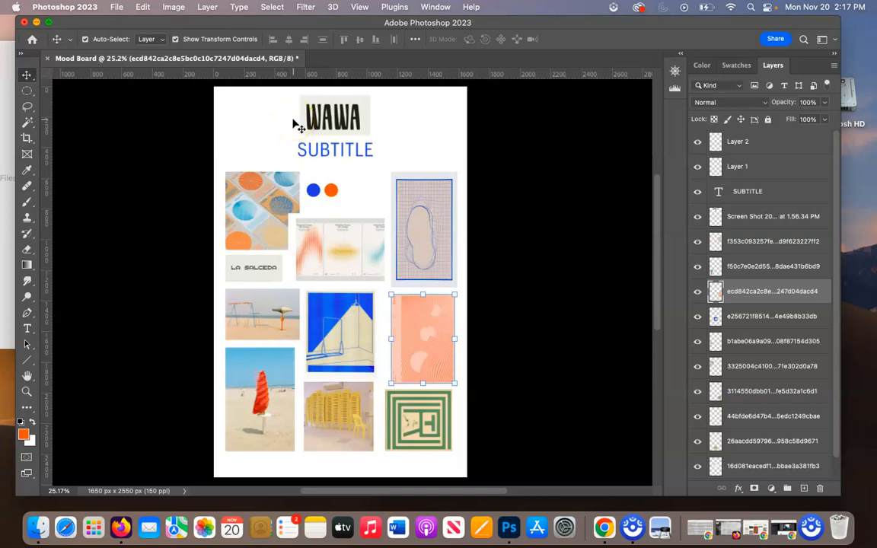